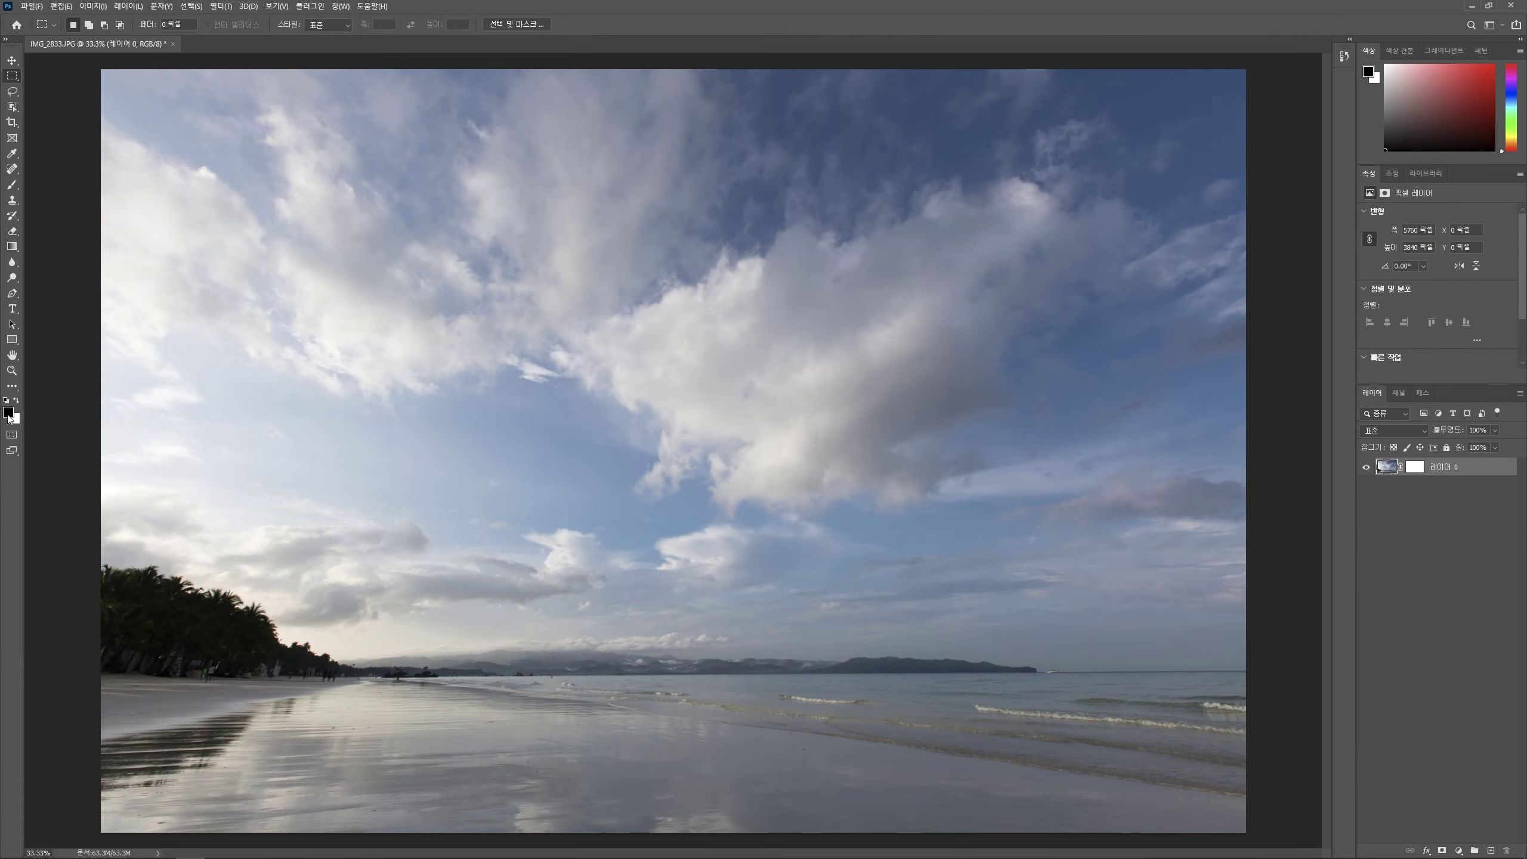
Step: Open the foreground colour picker over the beach photo
left_click(9, 412)
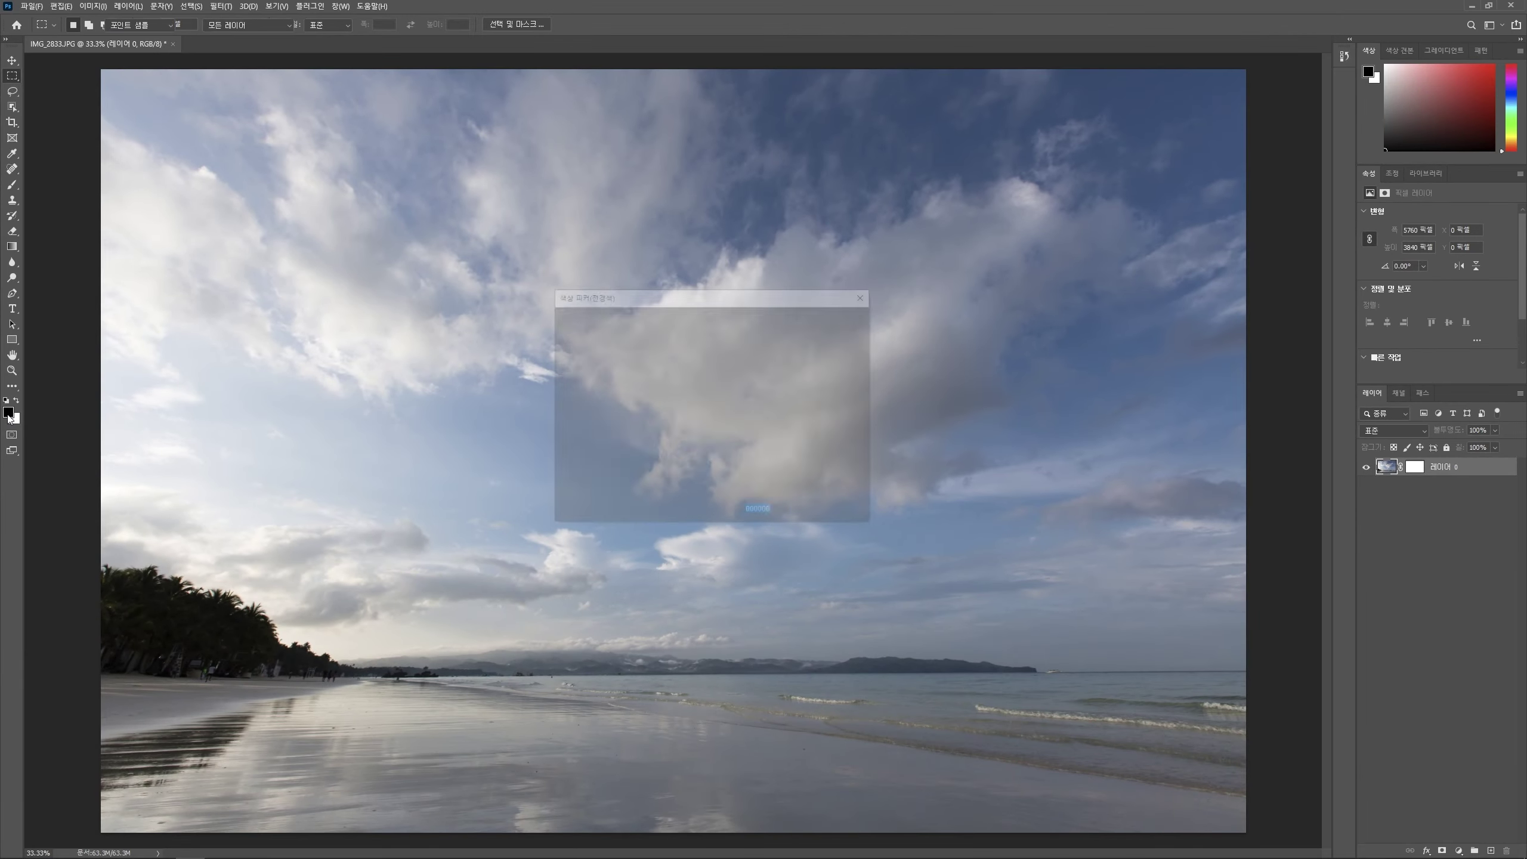
Step: Set the foreground colour to the medium blue #308bb6
left_click(667, 366)
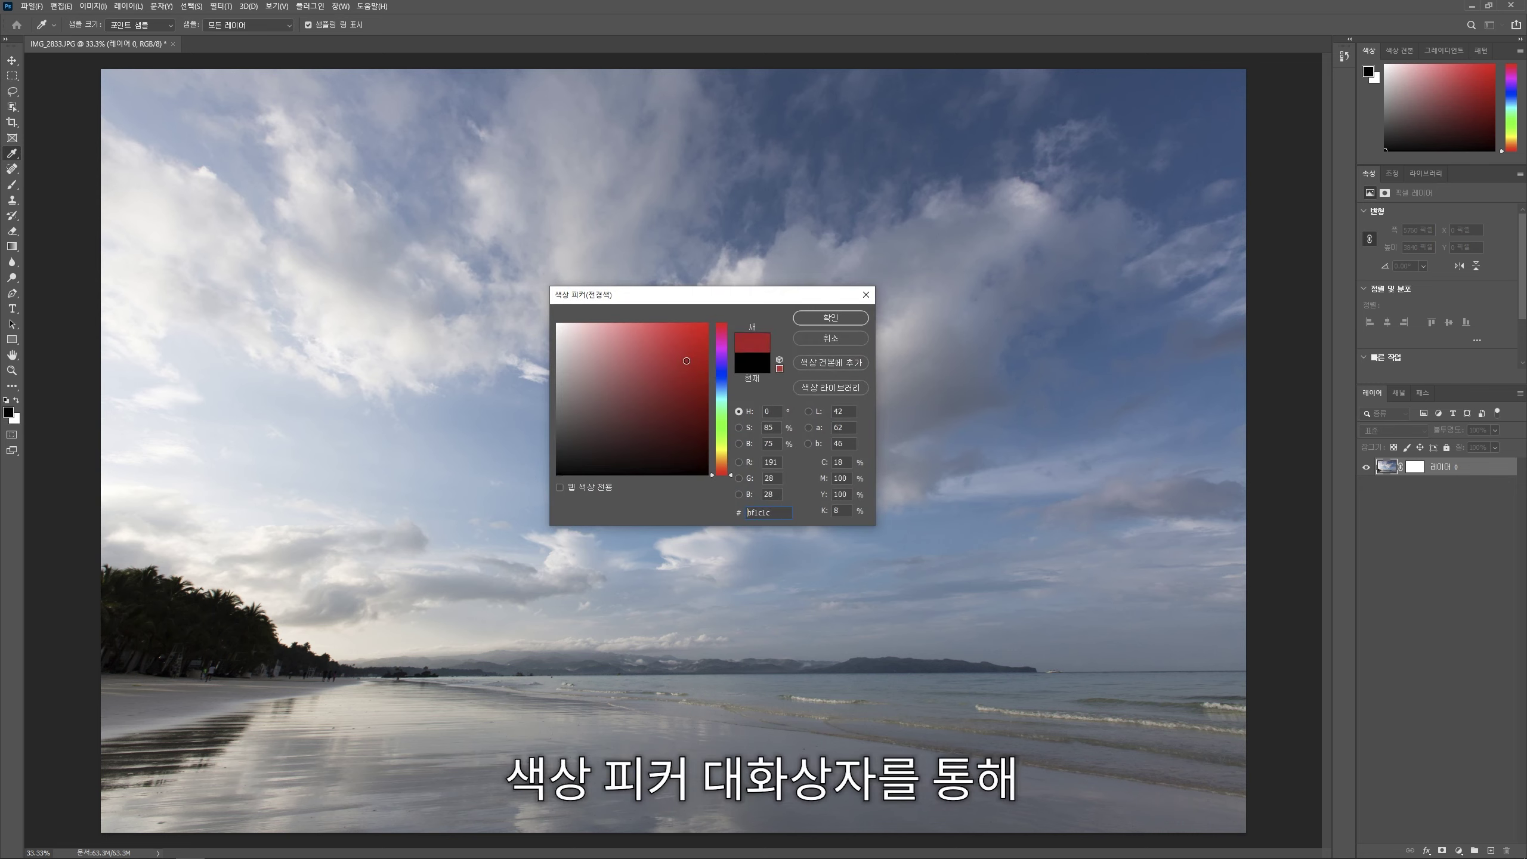
mouse_move(727, 392)
left_mouse_down()
mouse_move(722, 373)
mouse_move(730, 390)
left_mouse_up()
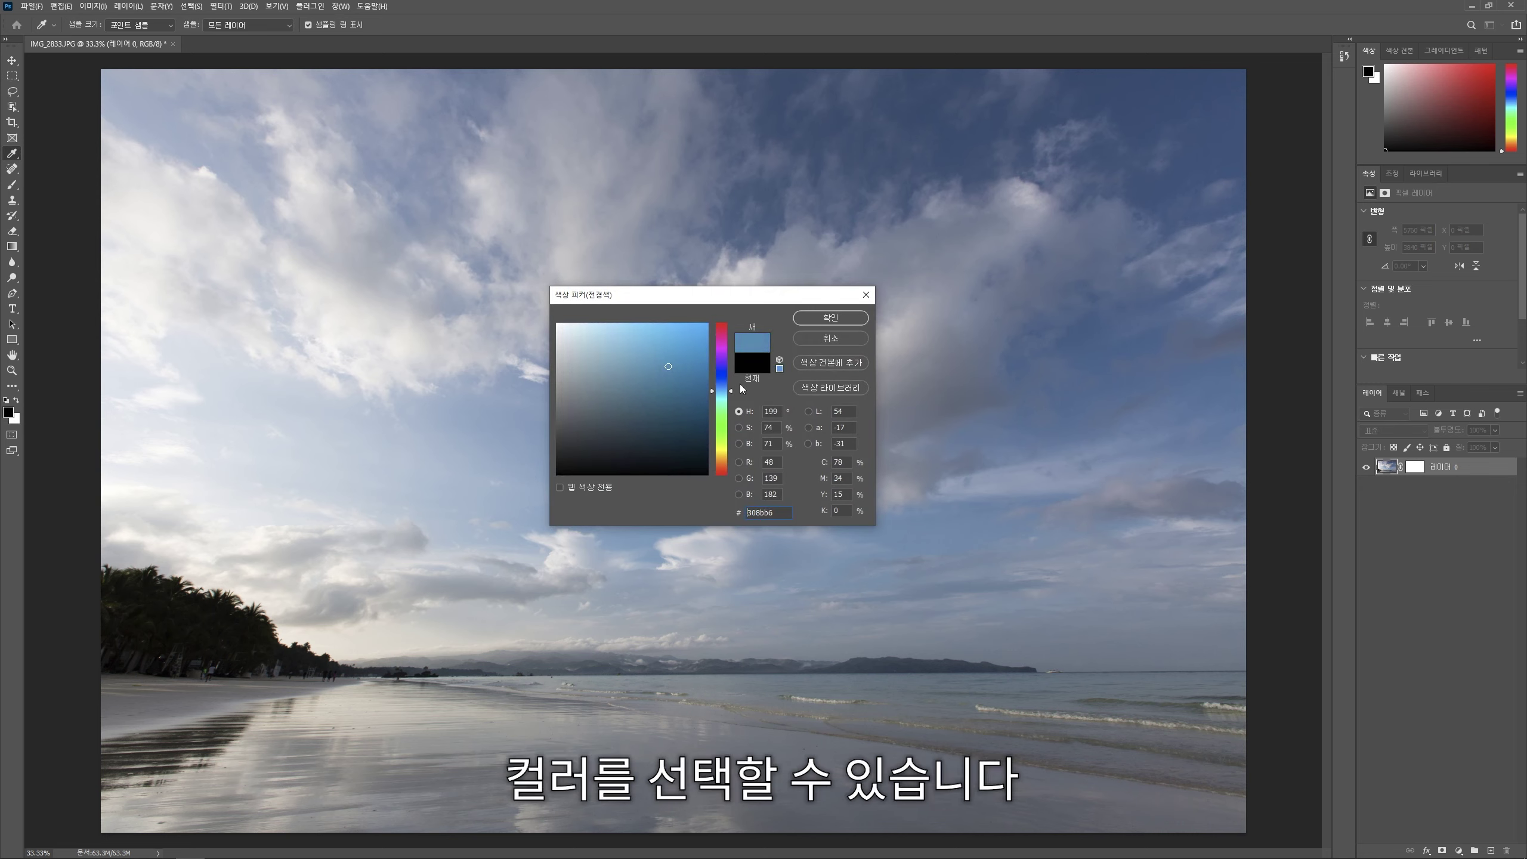
left_click(830, 319)
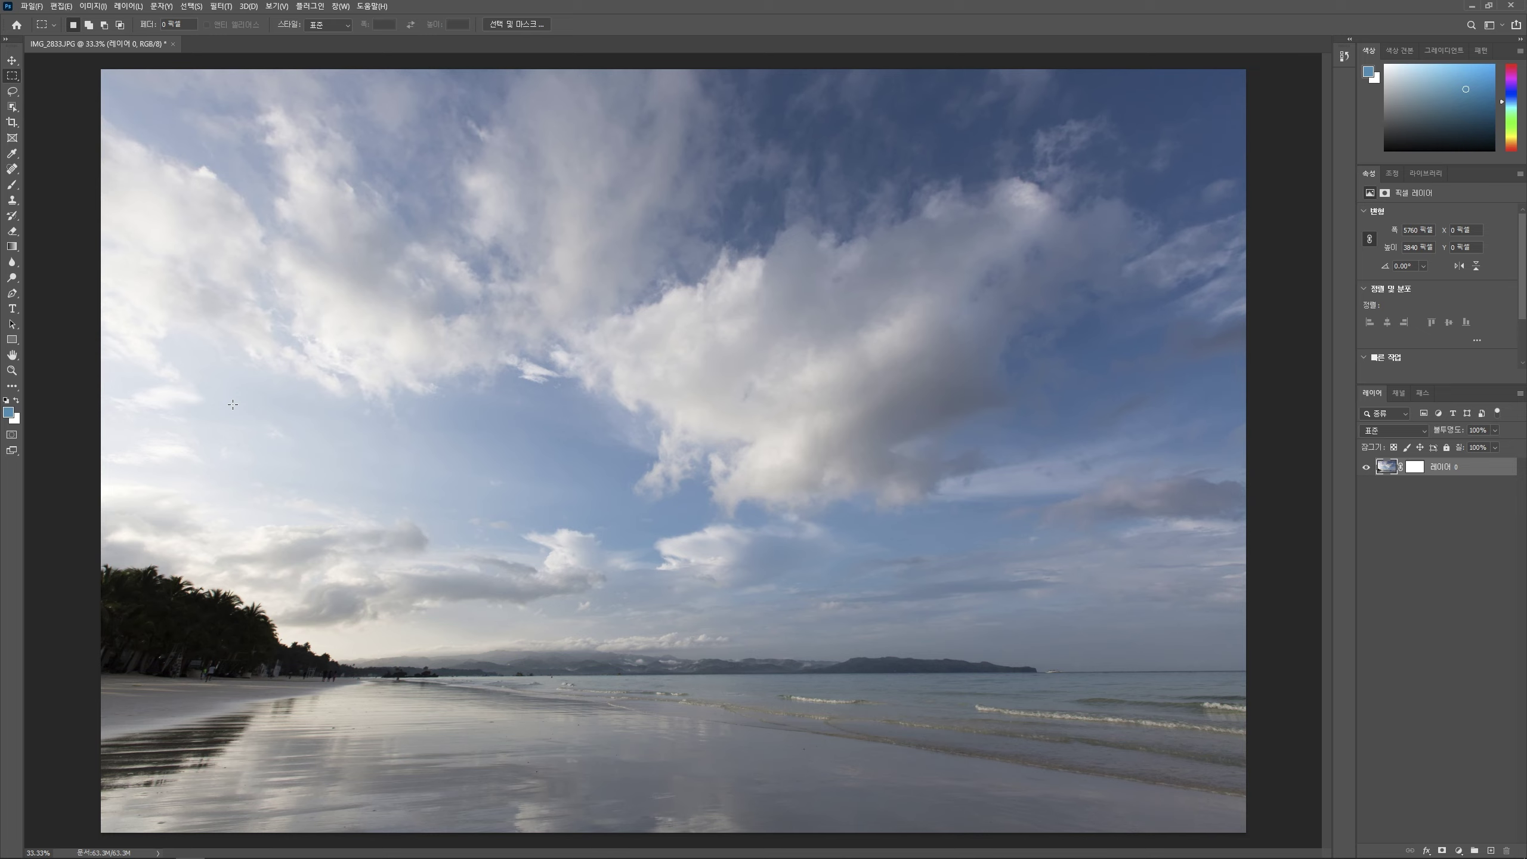
Step: Make the layer mask thumbnail the editing target instead of the photo layer
left_click(1415, 467)
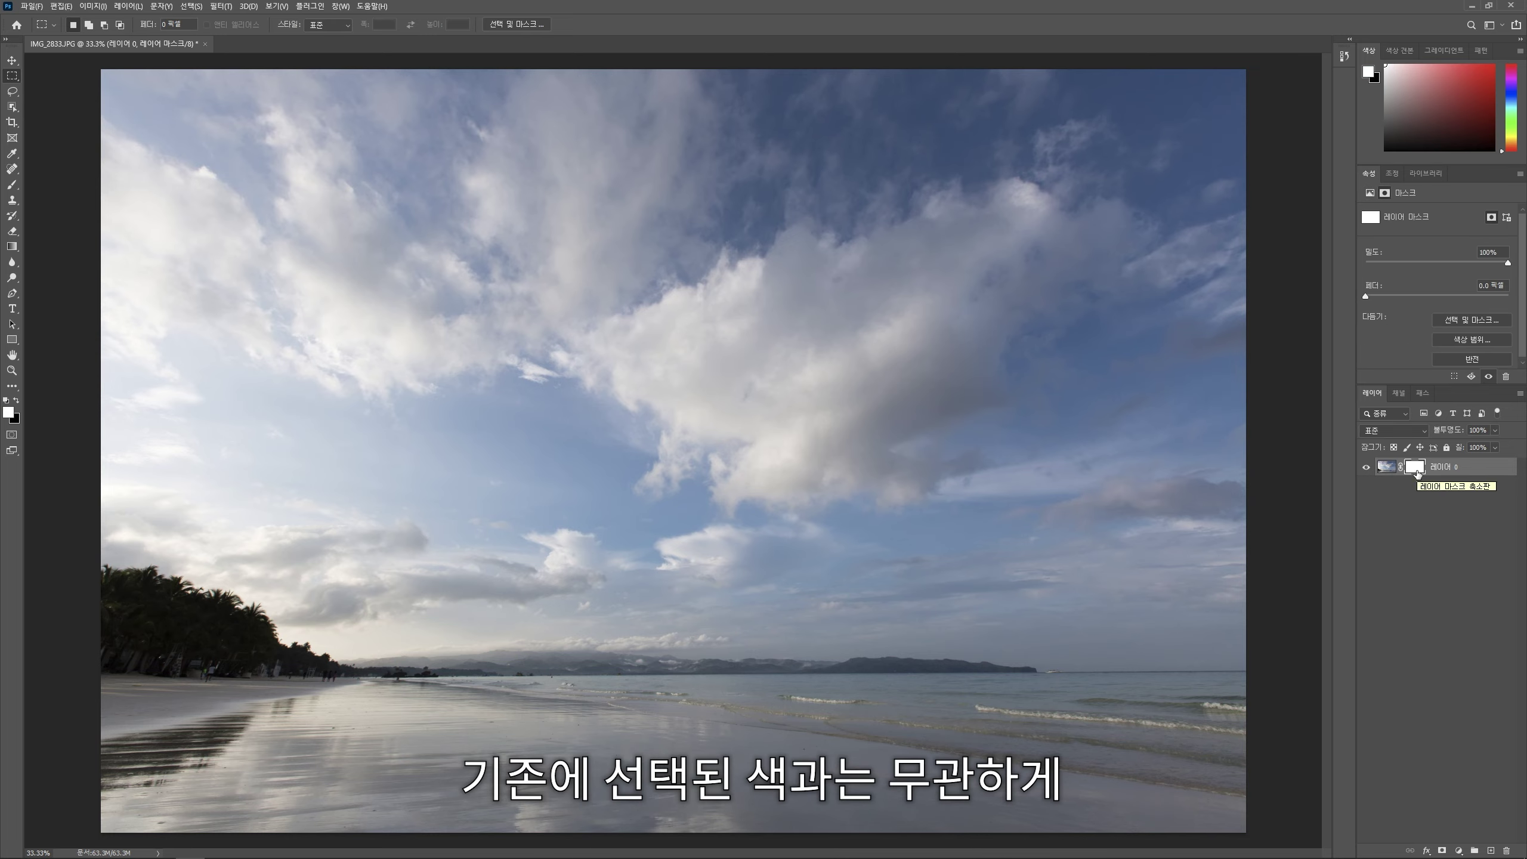
left_click(1388, 469)
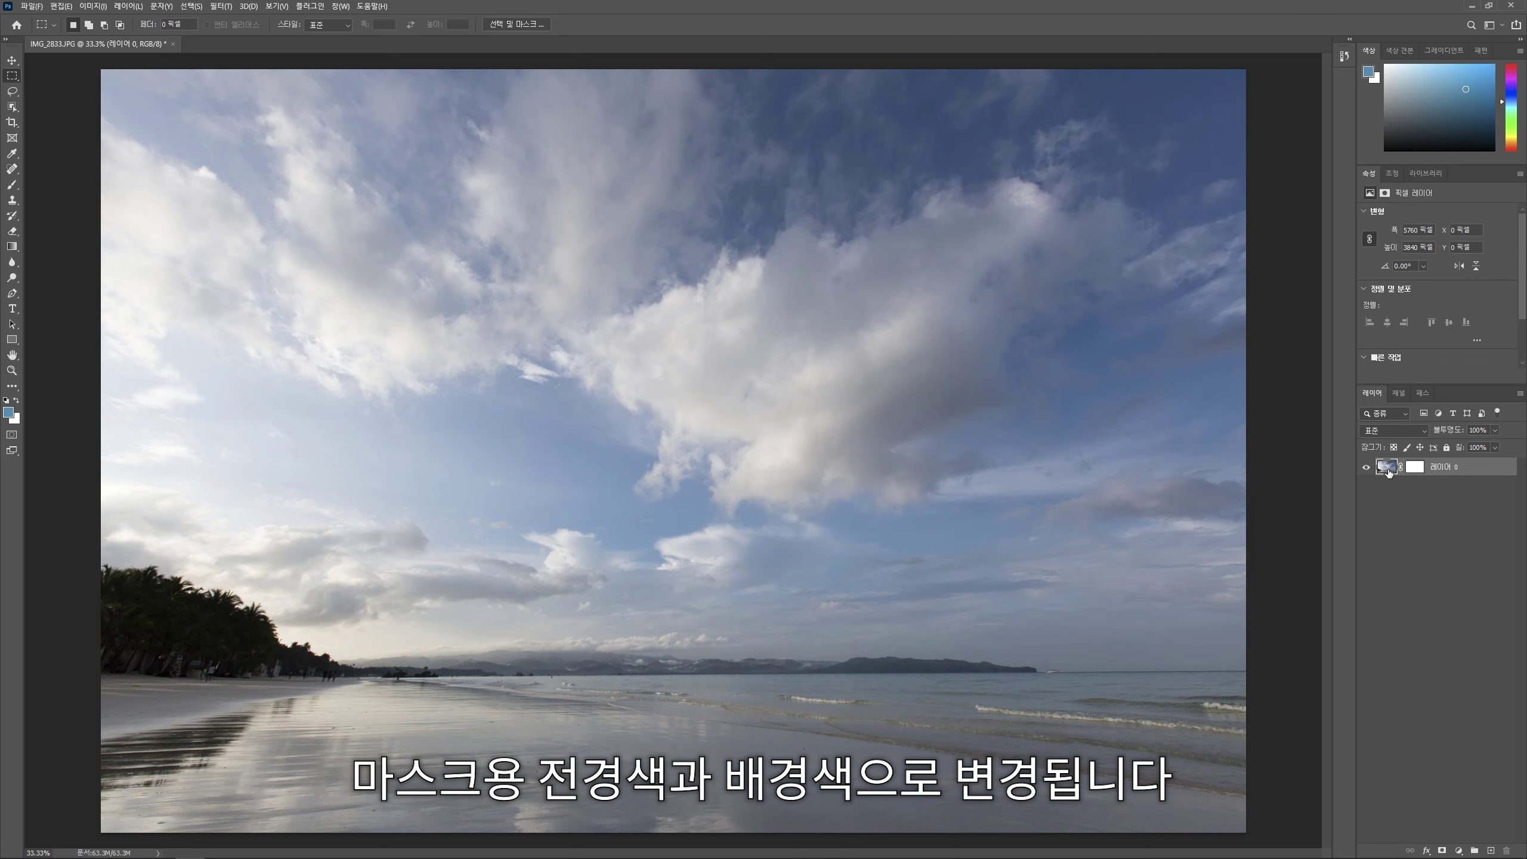
left_click(1415, 469)
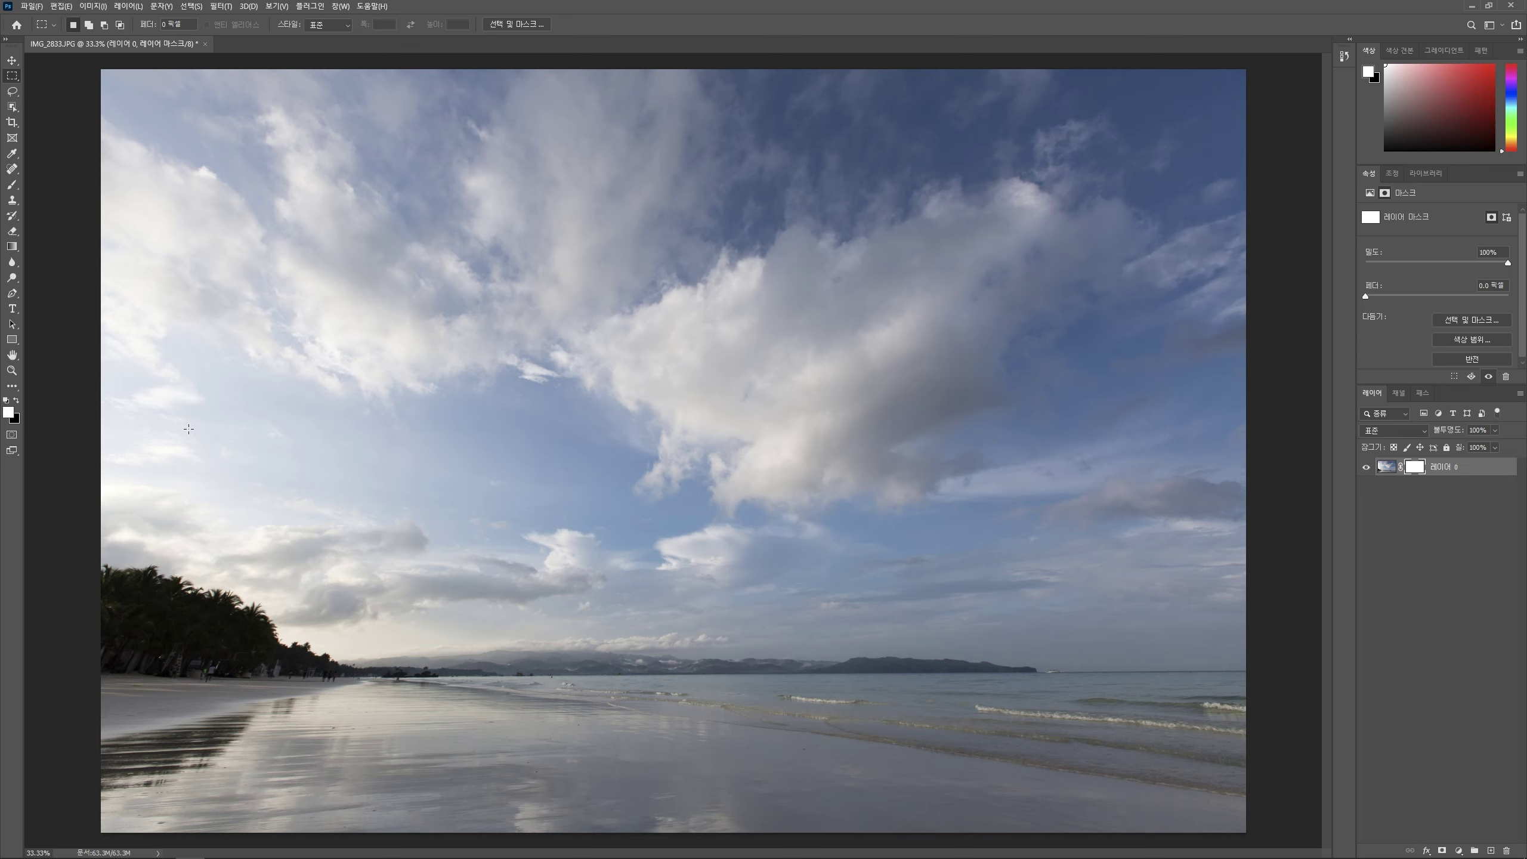
Step: Try a deep red (#950000) foreground colour while the mask is targeted
left_click(8, 412)
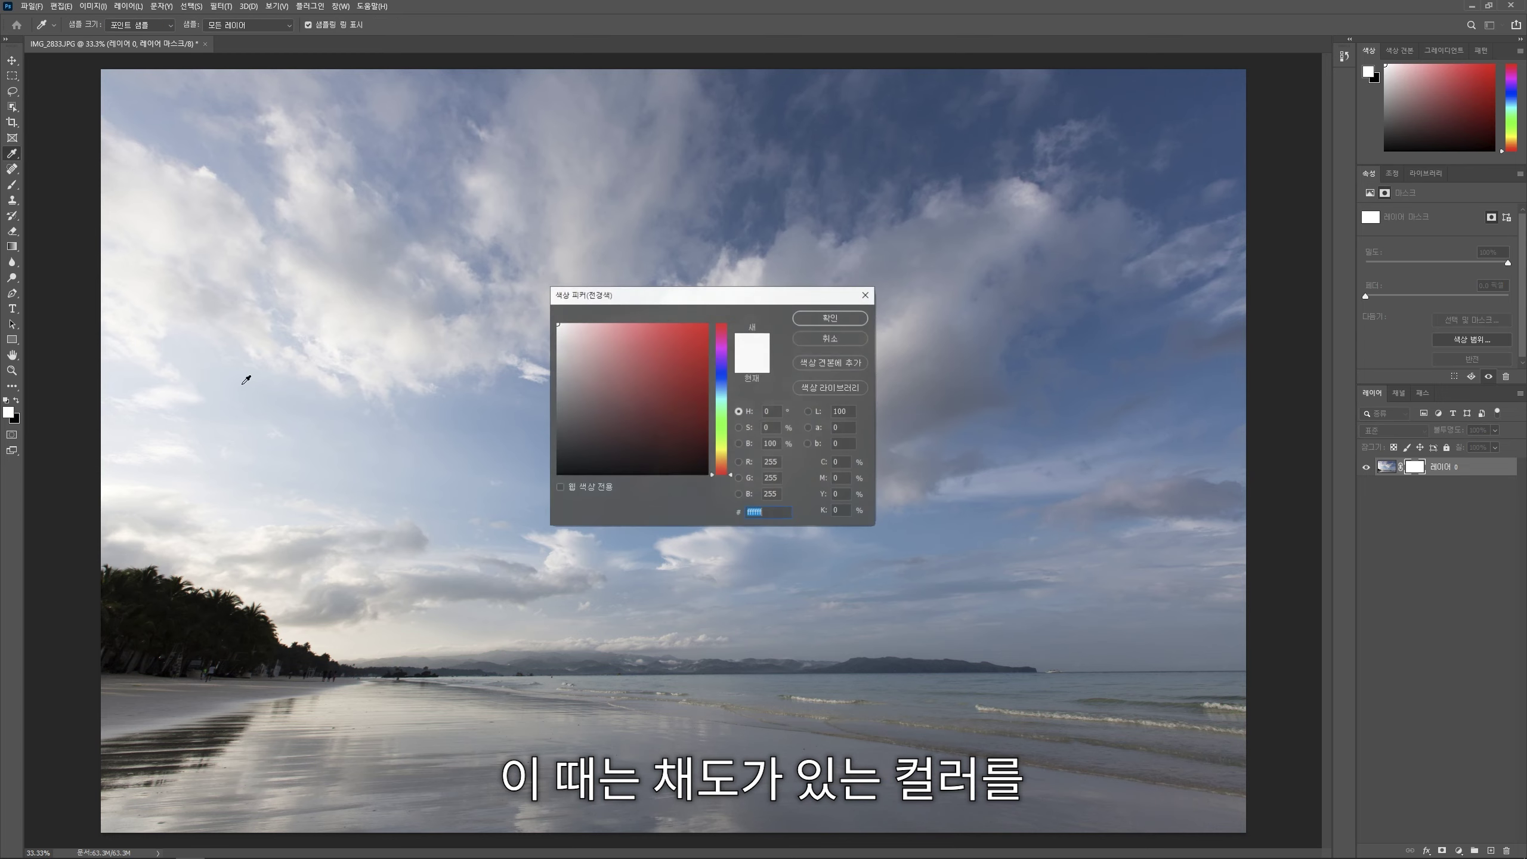
left_click_drag(617, 414, 726, 388)
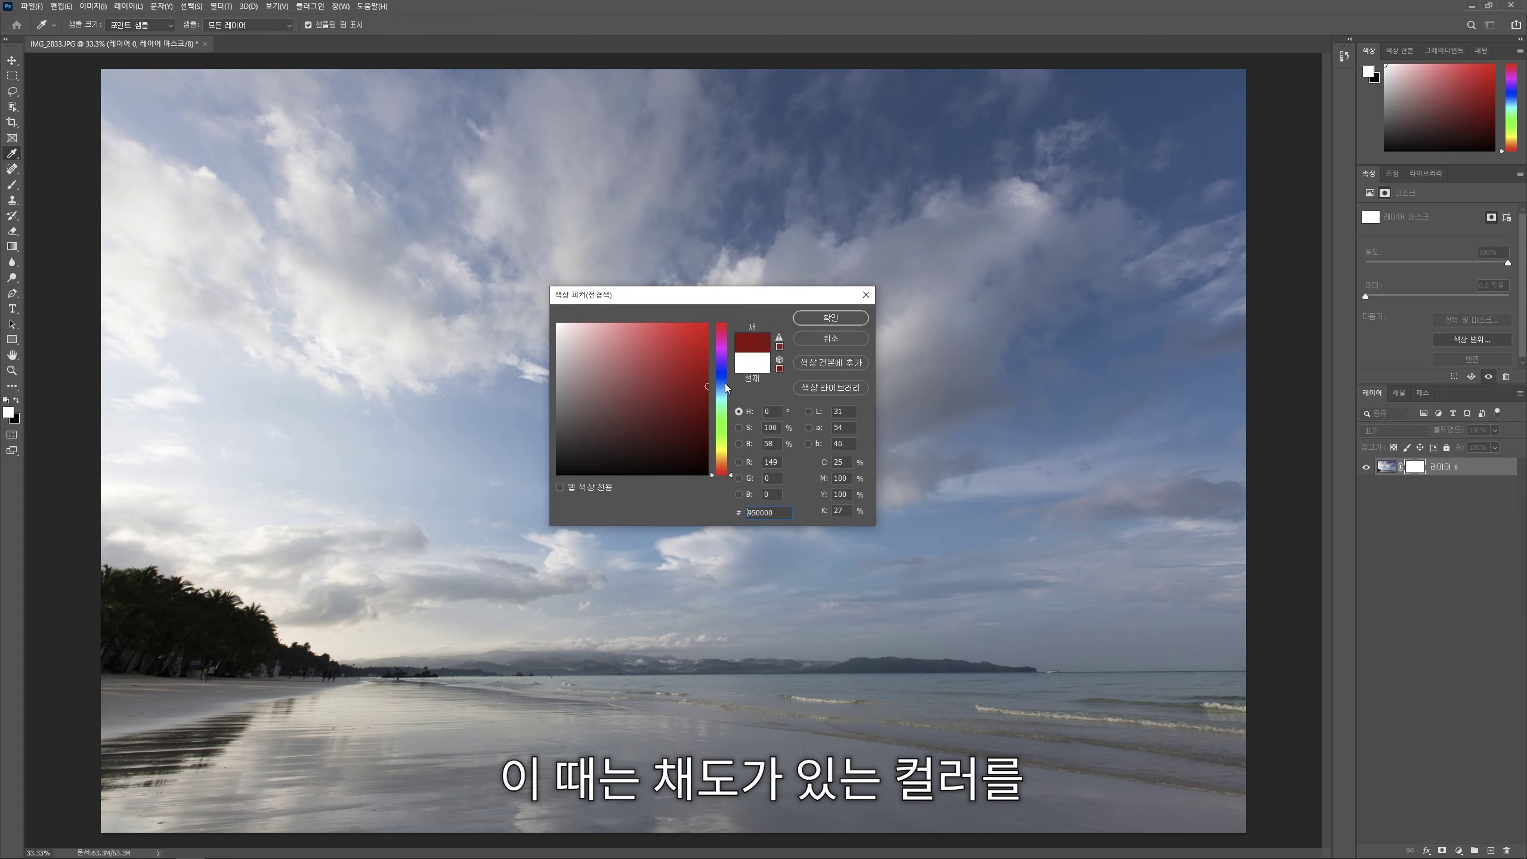
left_click(827, 319)
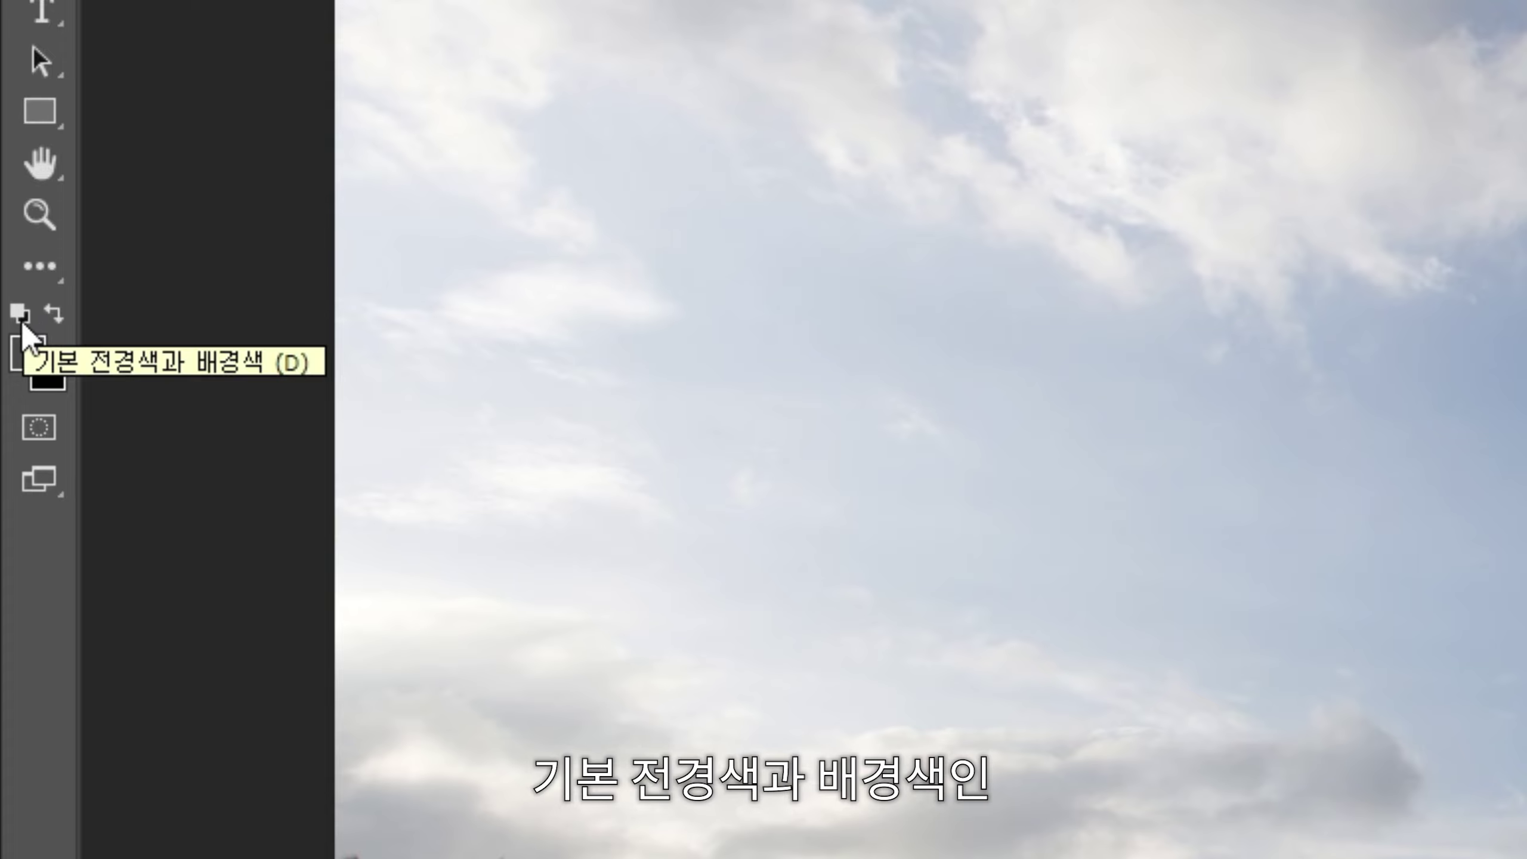
Step: Reset default colours and swap them, ending with black foreground over white background
key("d")
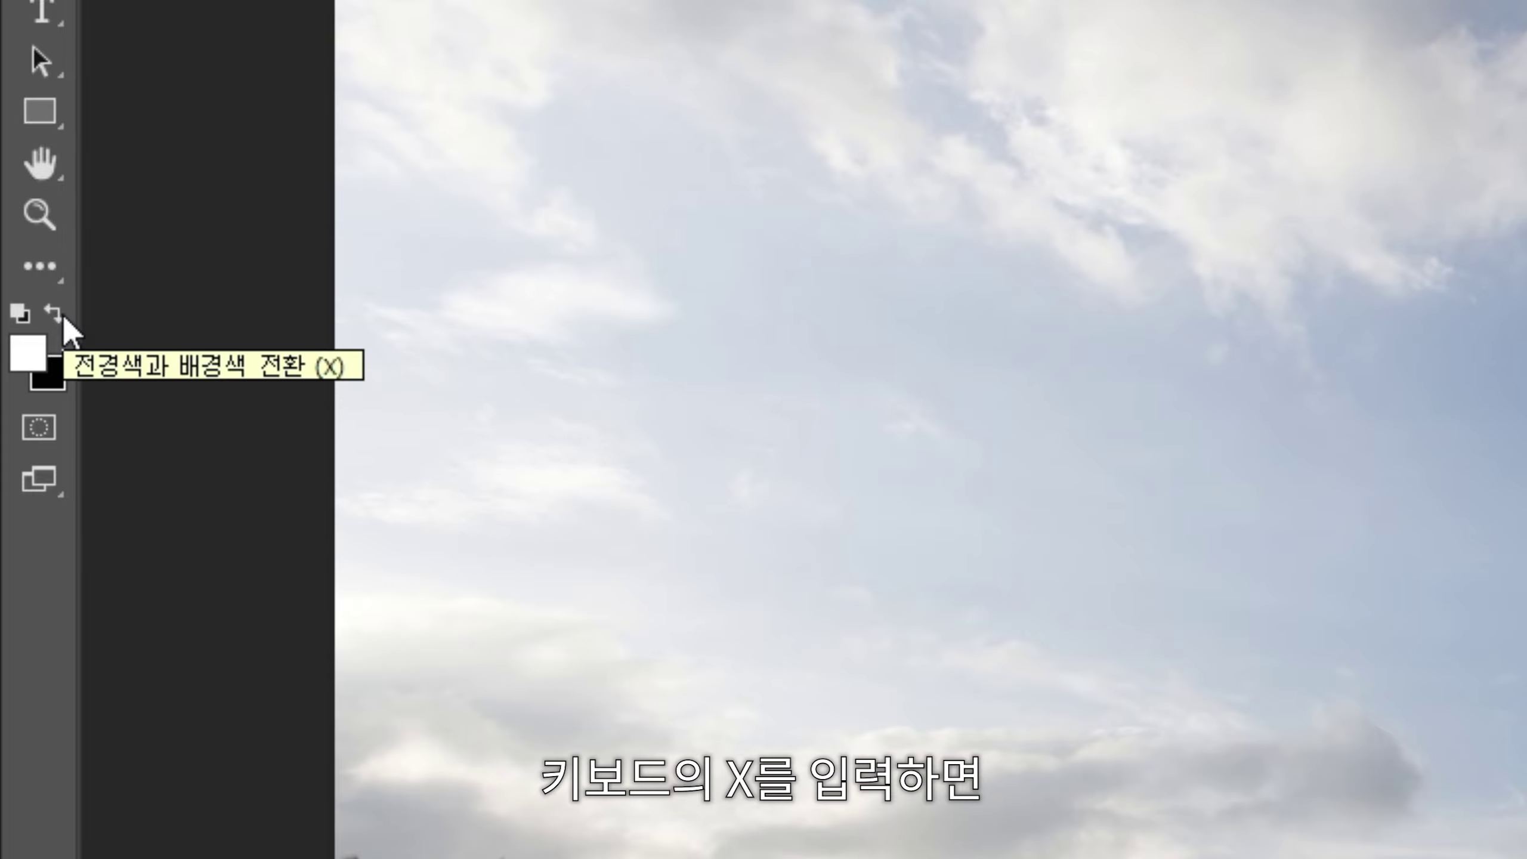
key("x")
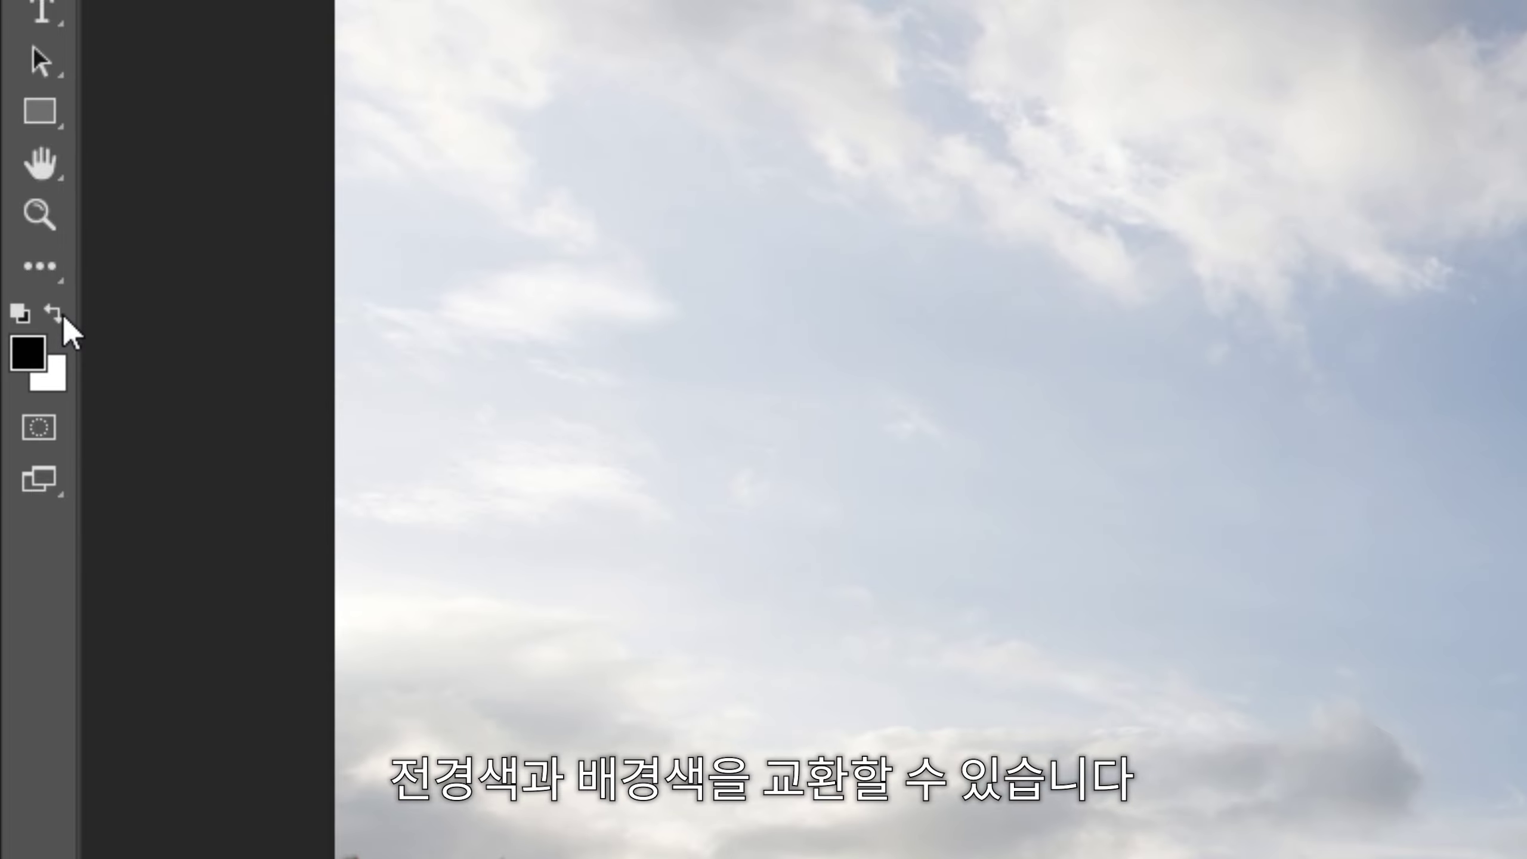
left_click(63, 318)
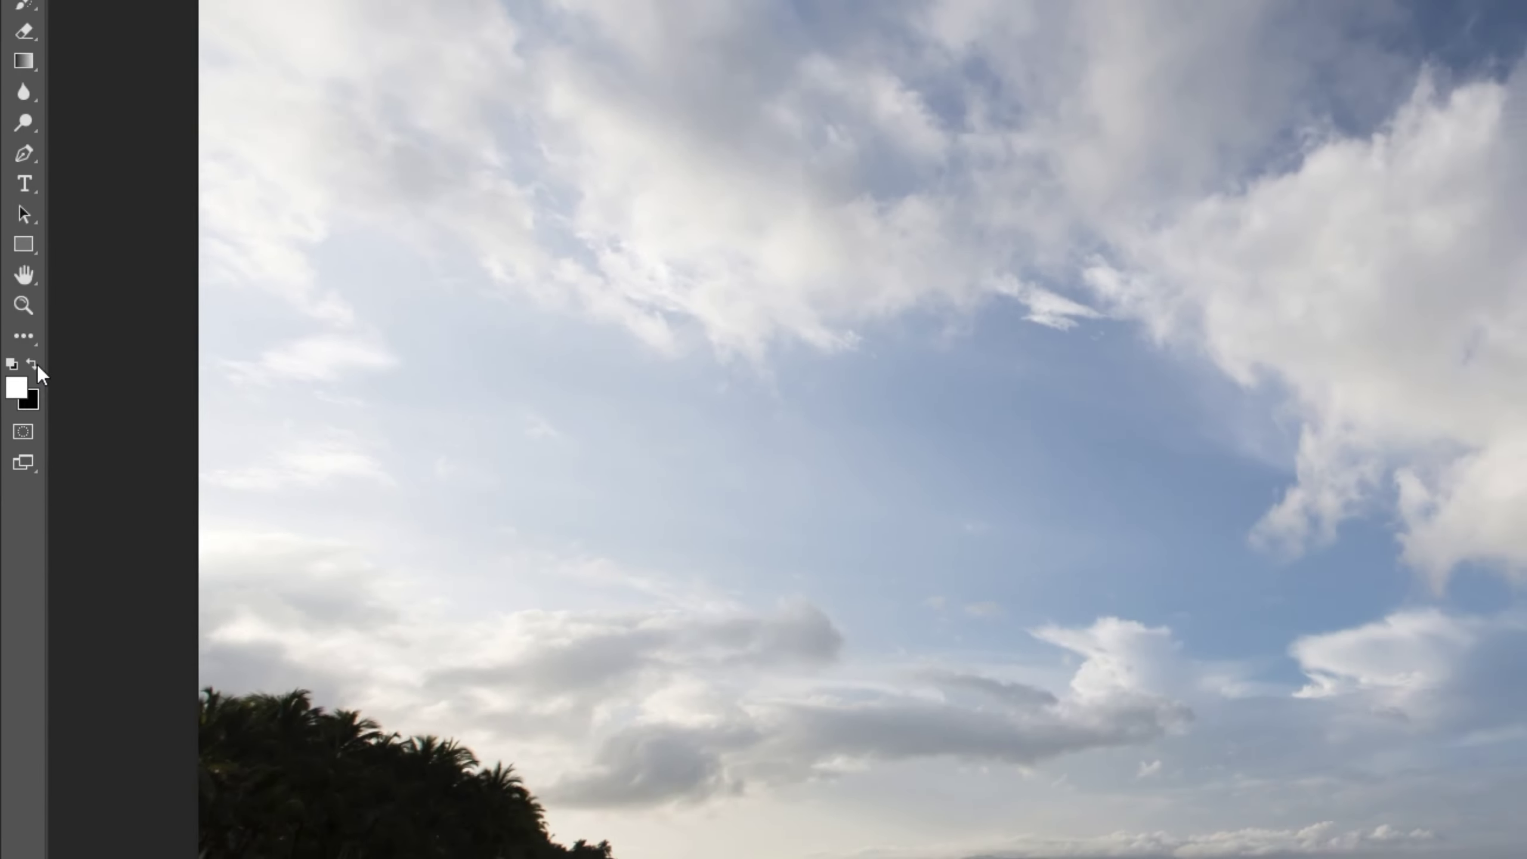
left_click(18, 402)
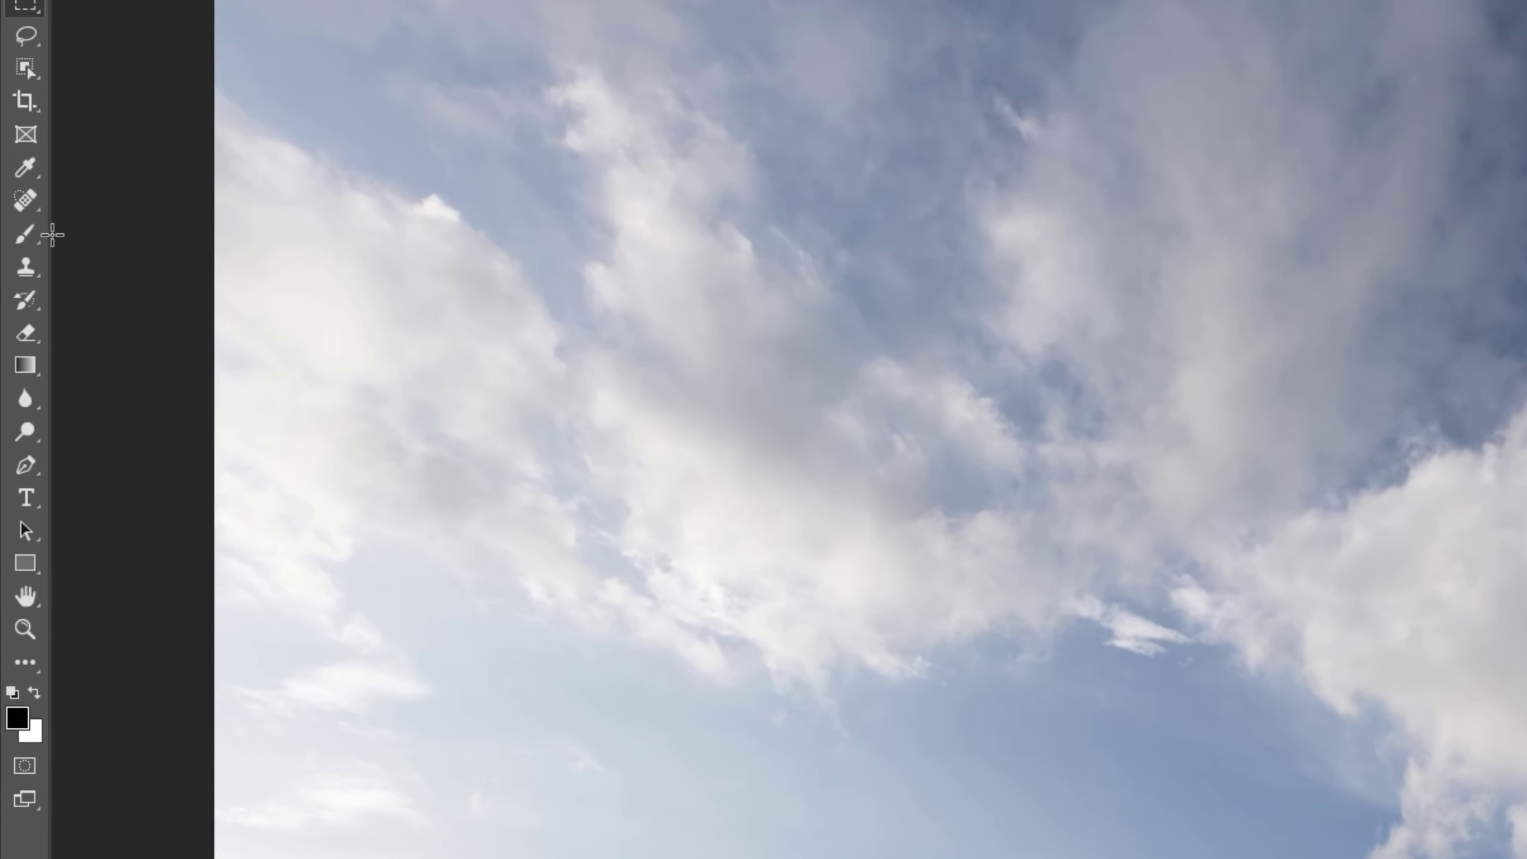
Step: Switch to the standard Brush Tool from the brush tool group
right_click(37, 233)
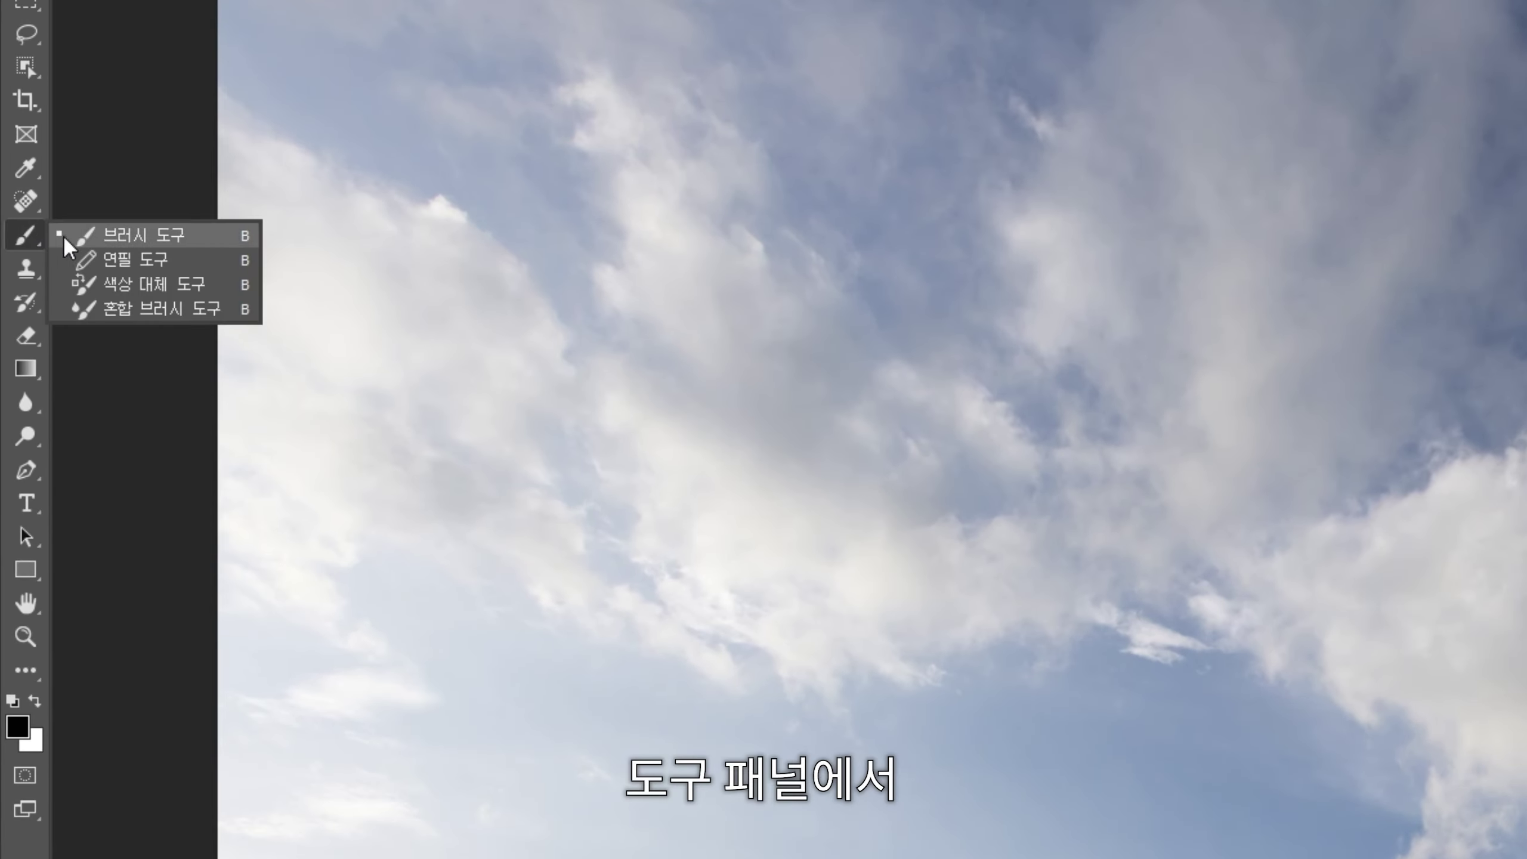
left_click(216, 236)
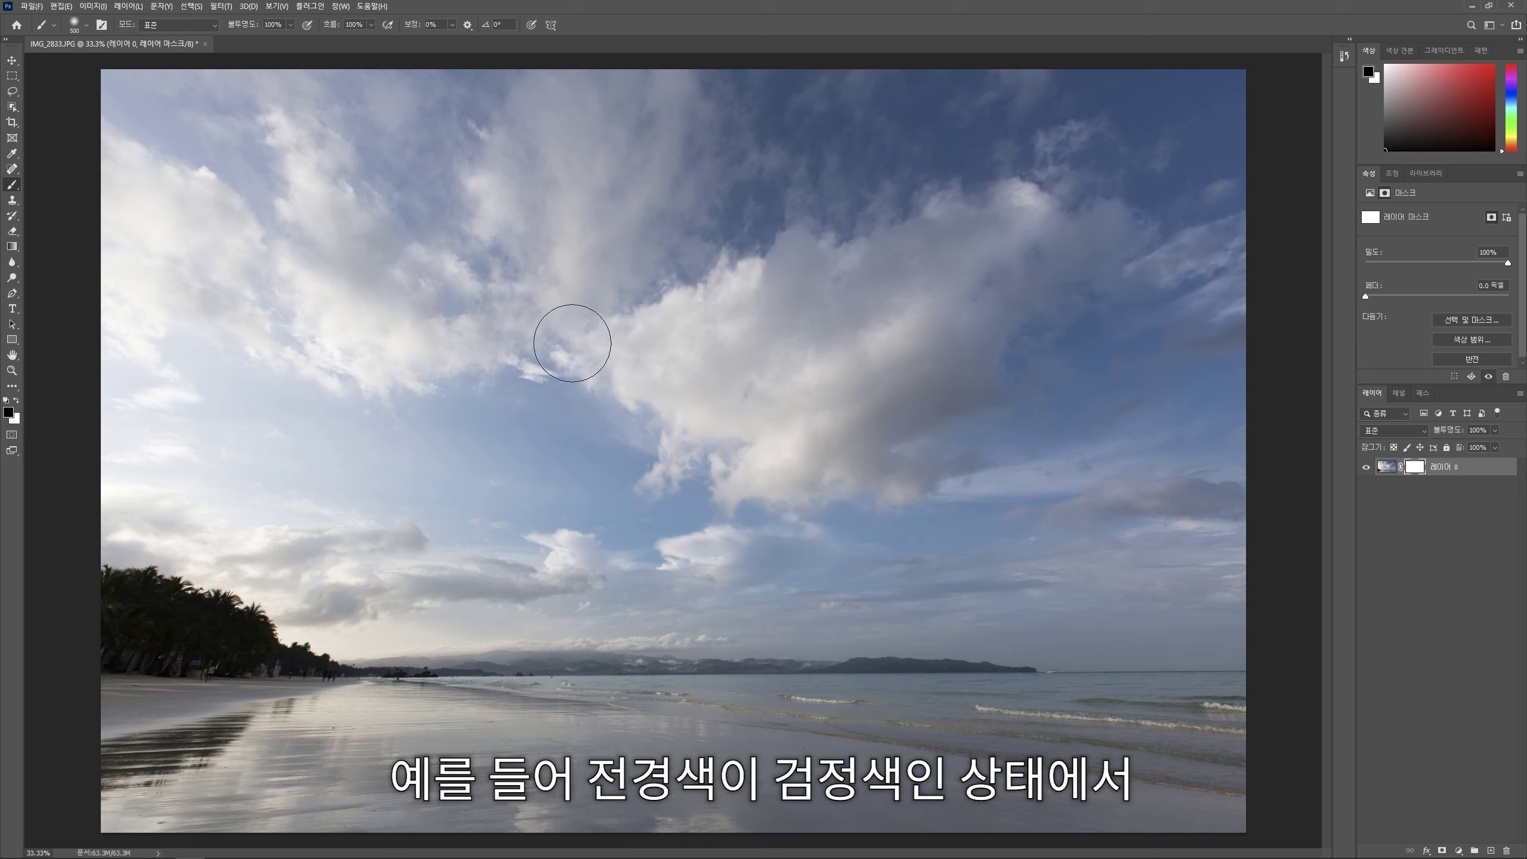
mouse_move(549, 310)
left_mouse_down()
mouse_move(640, 286)
mouse_move(597, 357)
mouse_move(695, 566)
mouse_move(863, 488)
left_mouse_up()
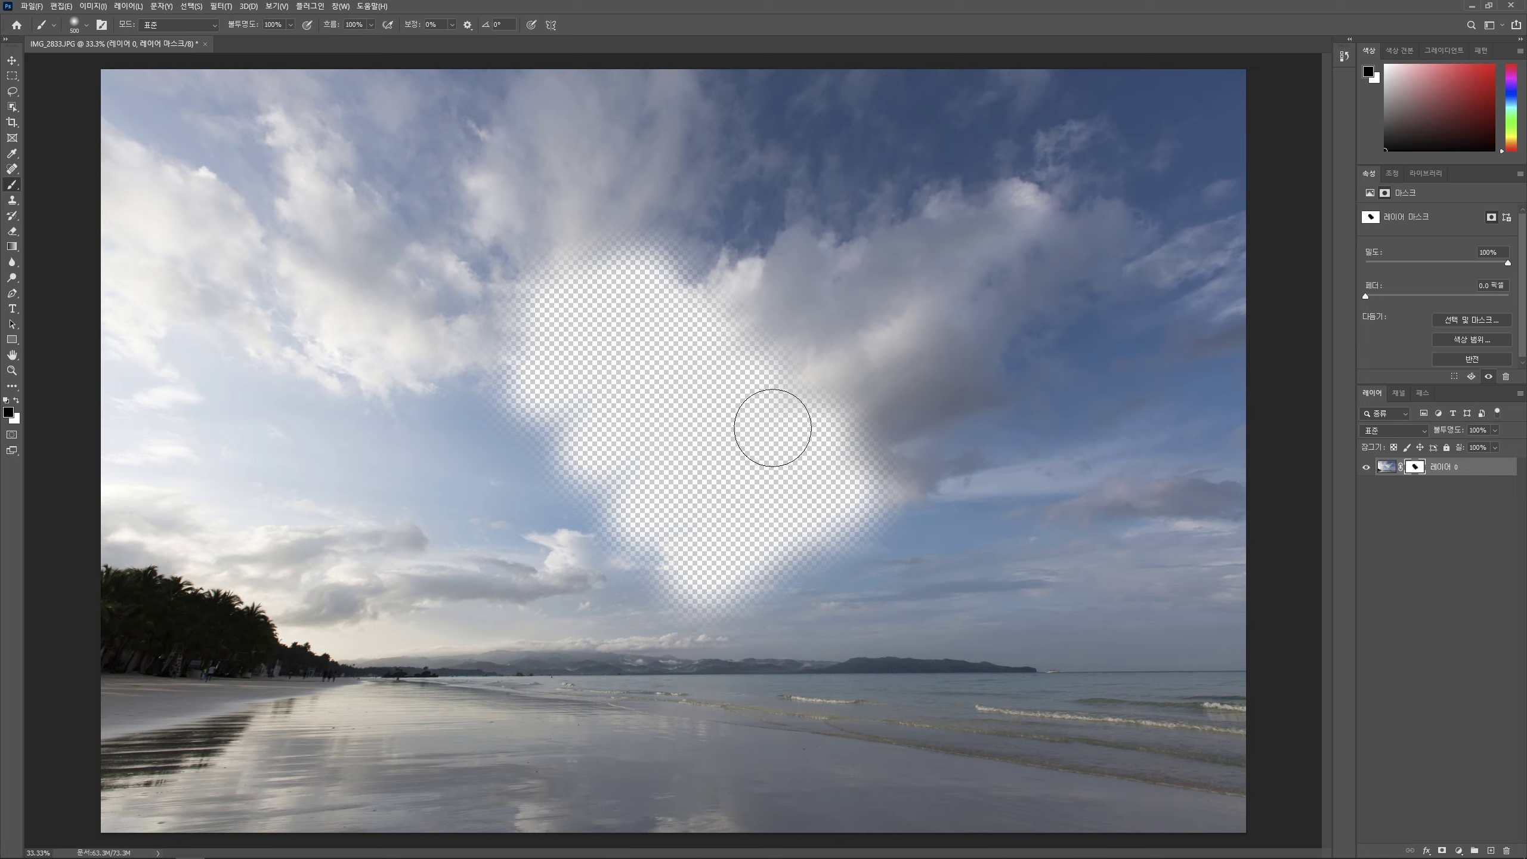
key("x")
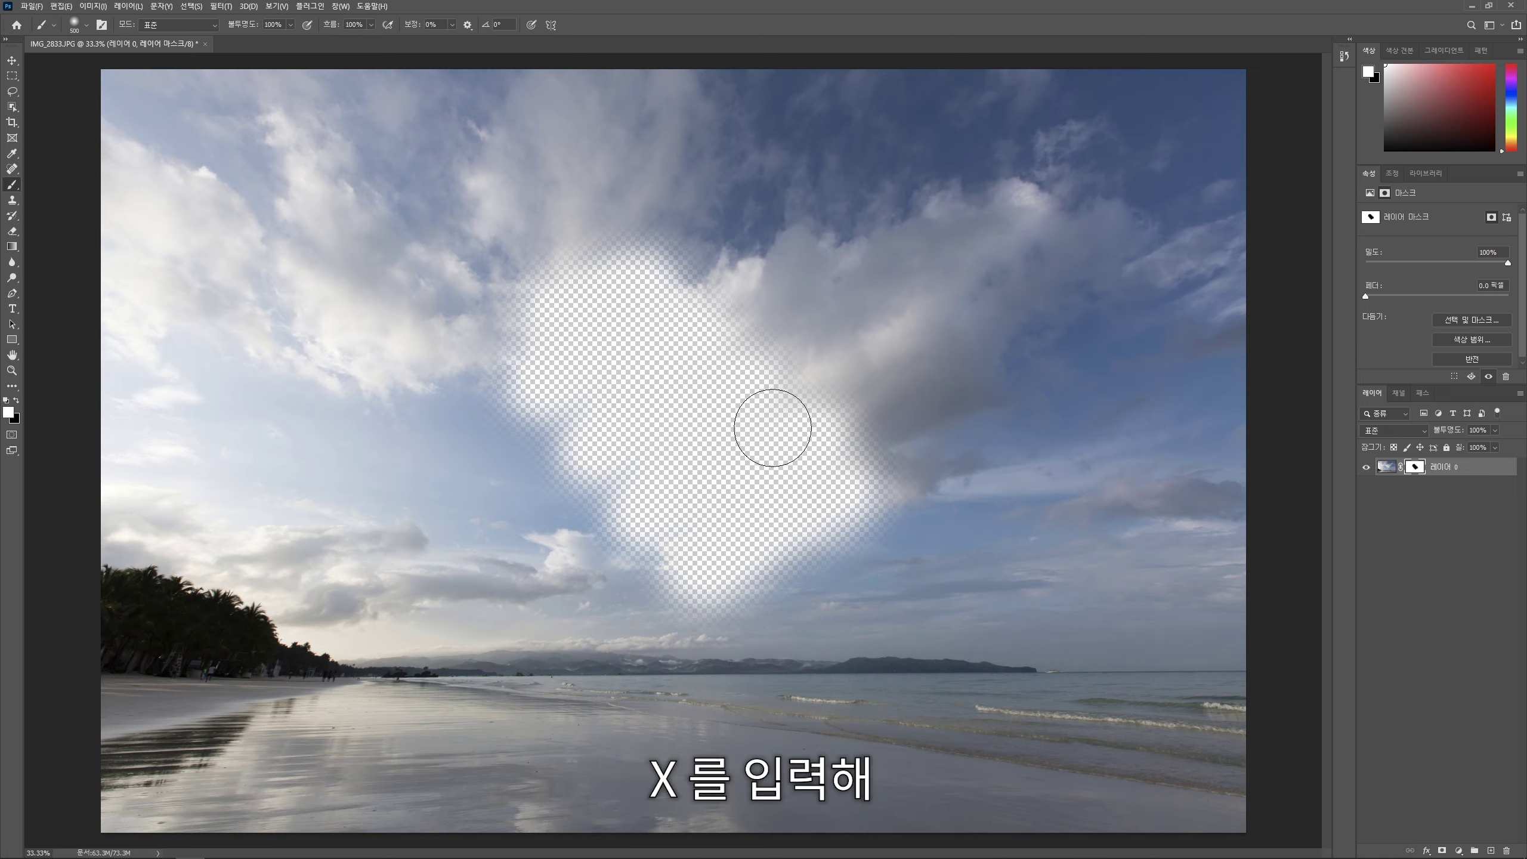
mouse_move(630, 242)
left_mouse_down()
mouse_move(521, 344)
mouse_move(504, 413)
mouse_move(561, 437)
mouse_move(580, 539)
mouse_move(671, 579)
left_mouse_up()
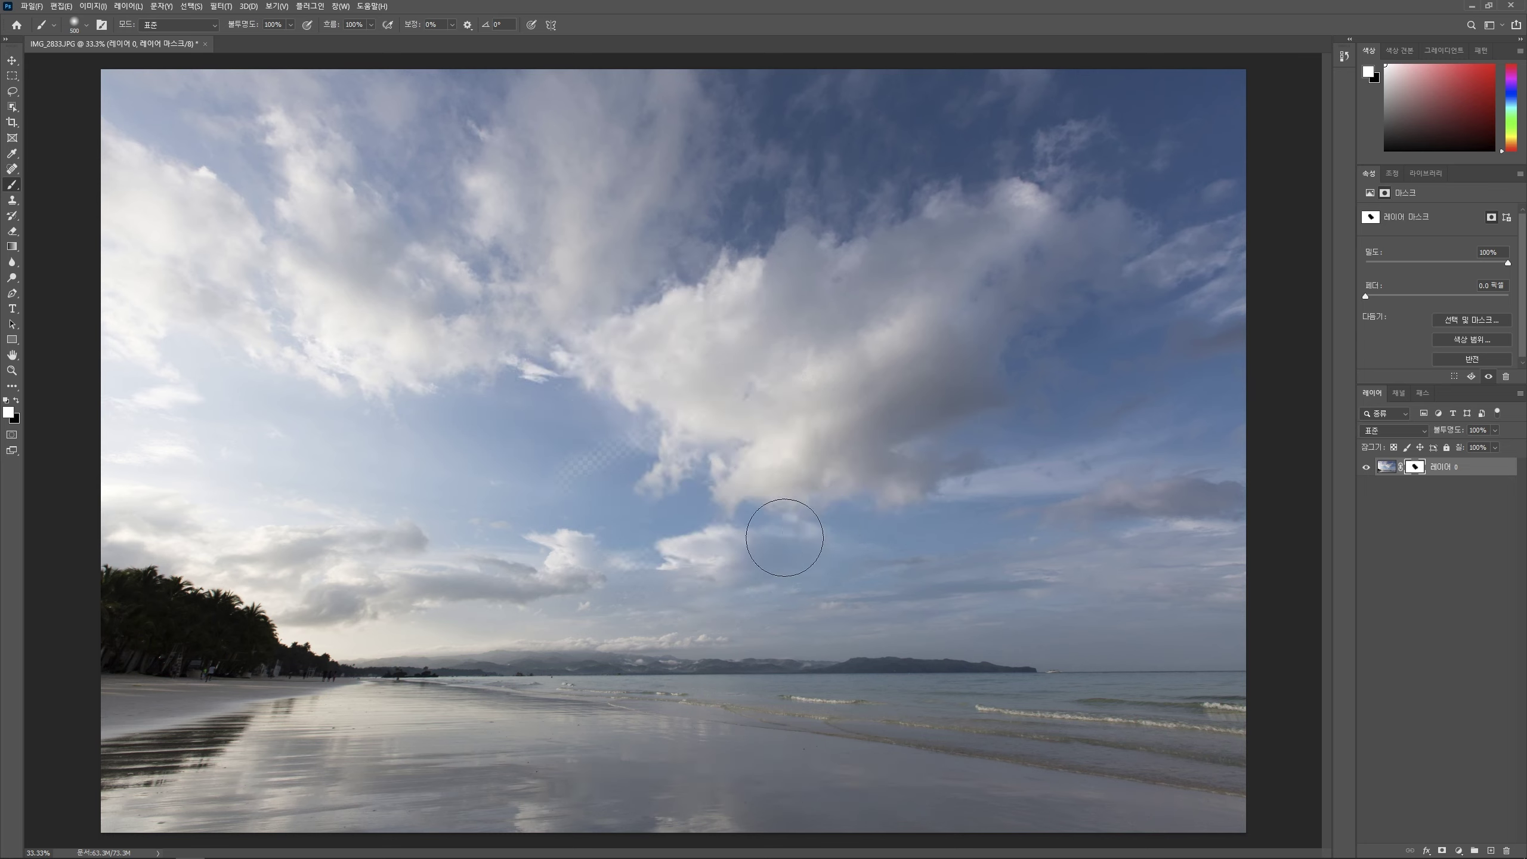
left_click_drag(679, 439, 520, 492)
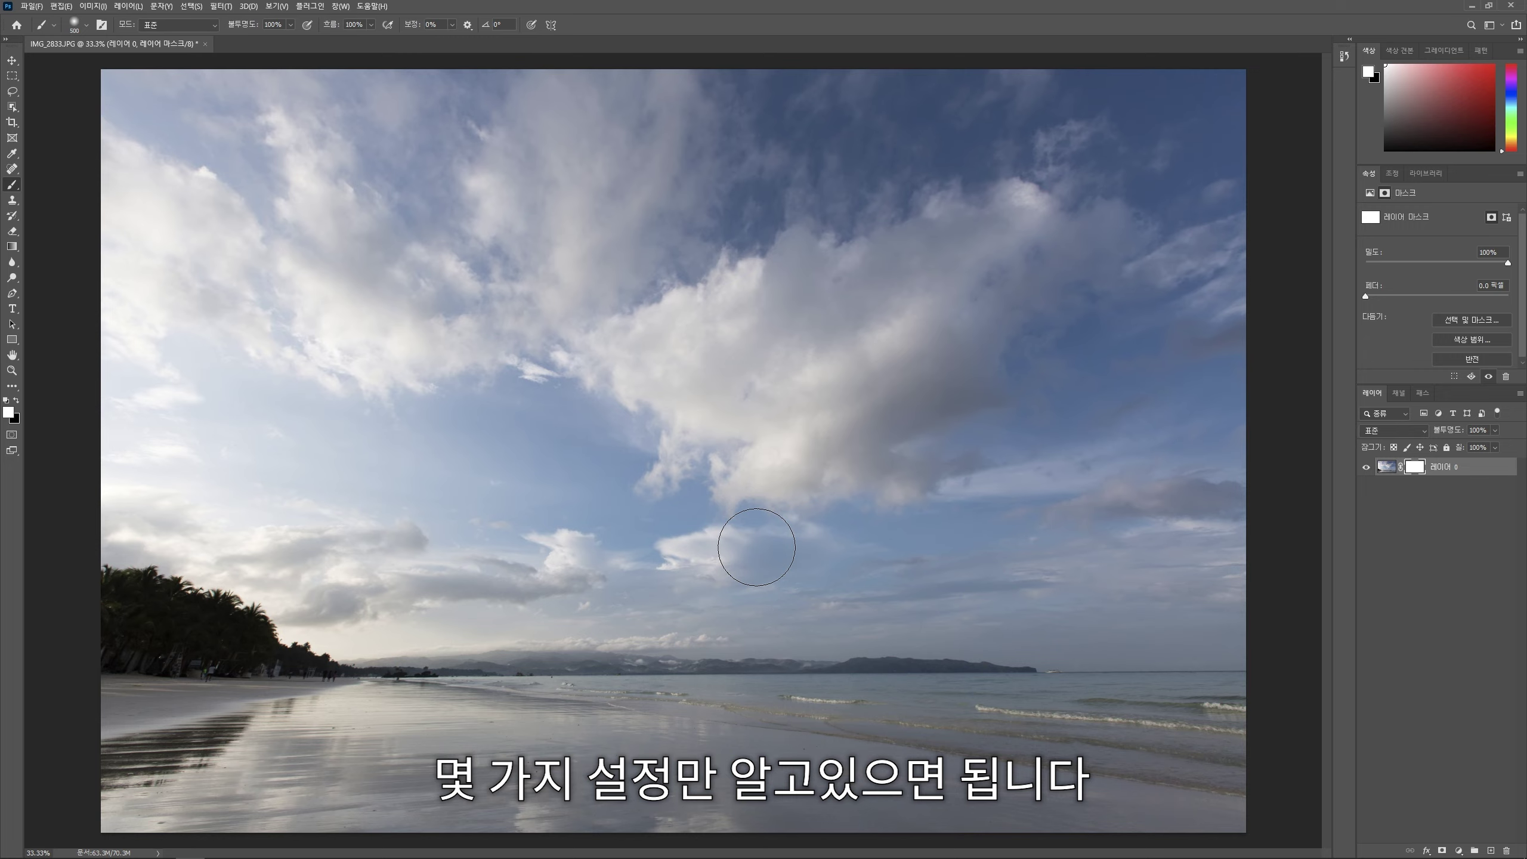
key("x")
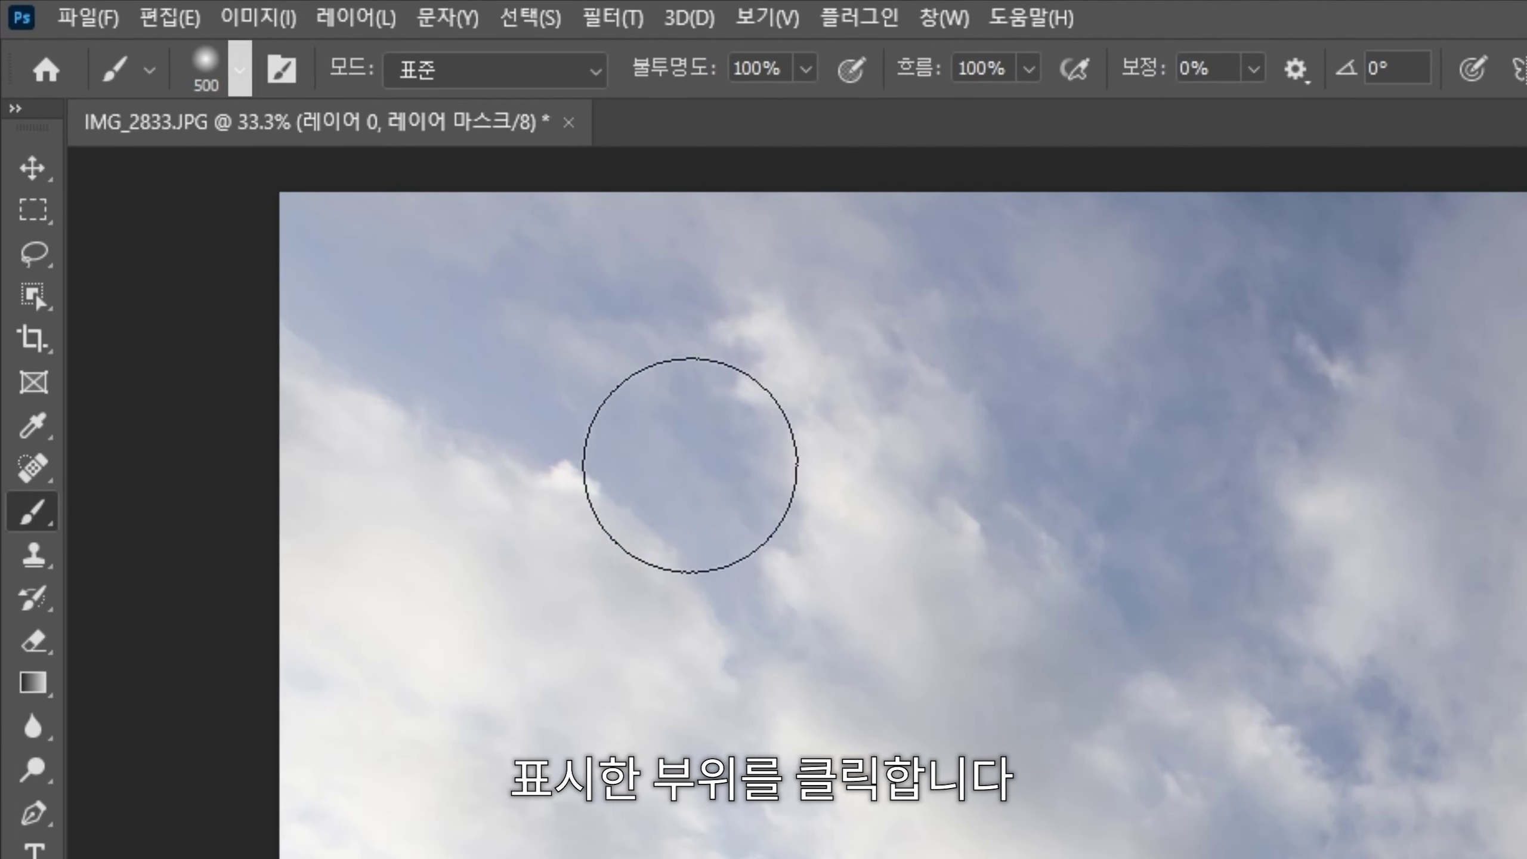
Step: Paint a thin zigzag, then an oblong cloud patch with a ~306 px brush
left_click(239, 75)
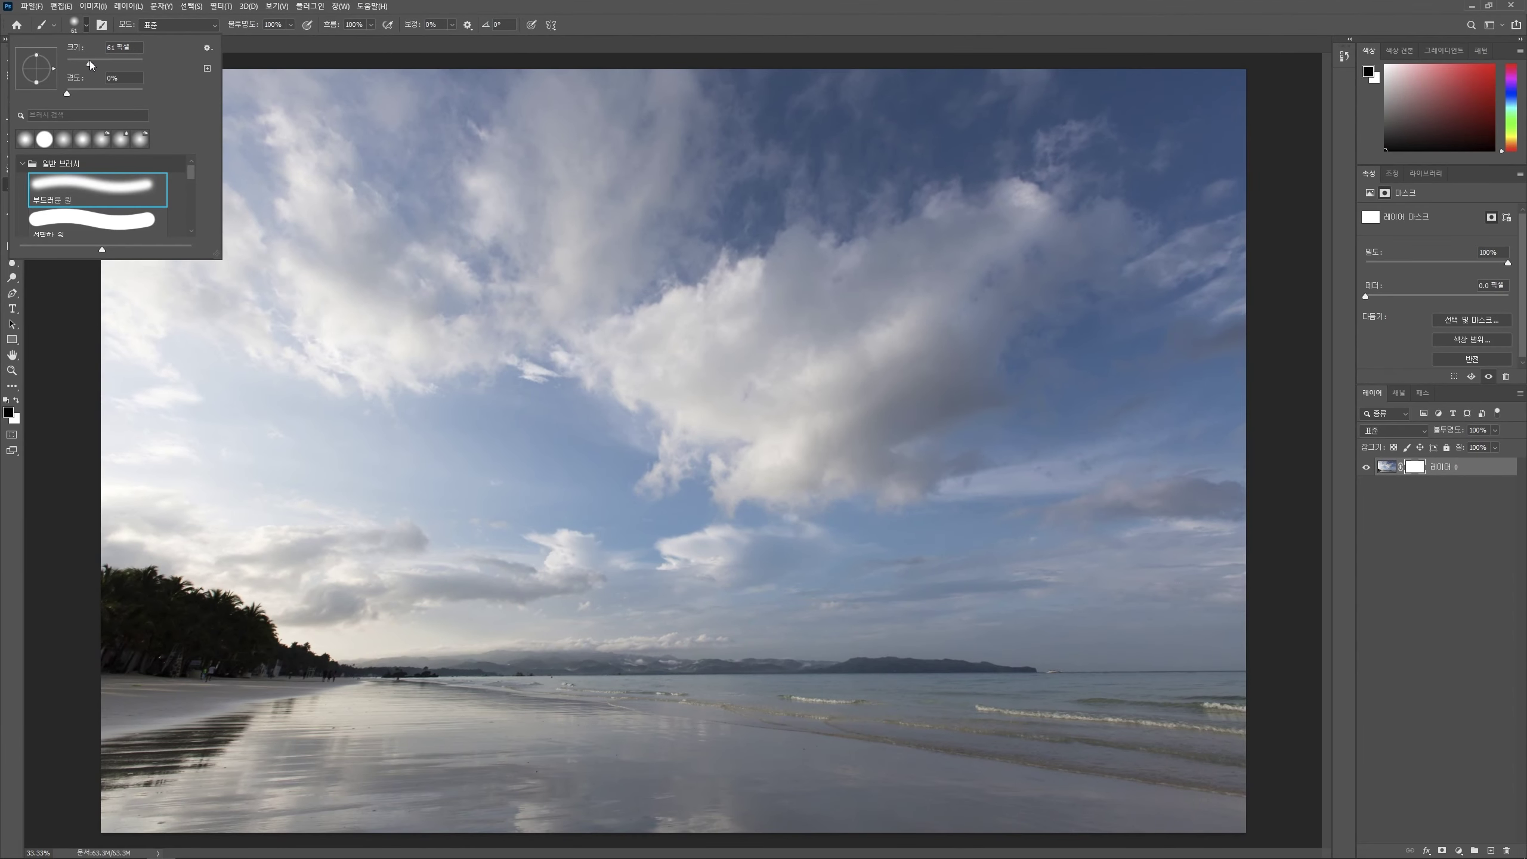
left_click_drag(75, 65, 83, 68)
mouse_move(291, 192)
left_mouse_down()
mouse_move(264, 237)
mouse_move(287, 319)
mouse_move(295, 306)
left_mouse_up()
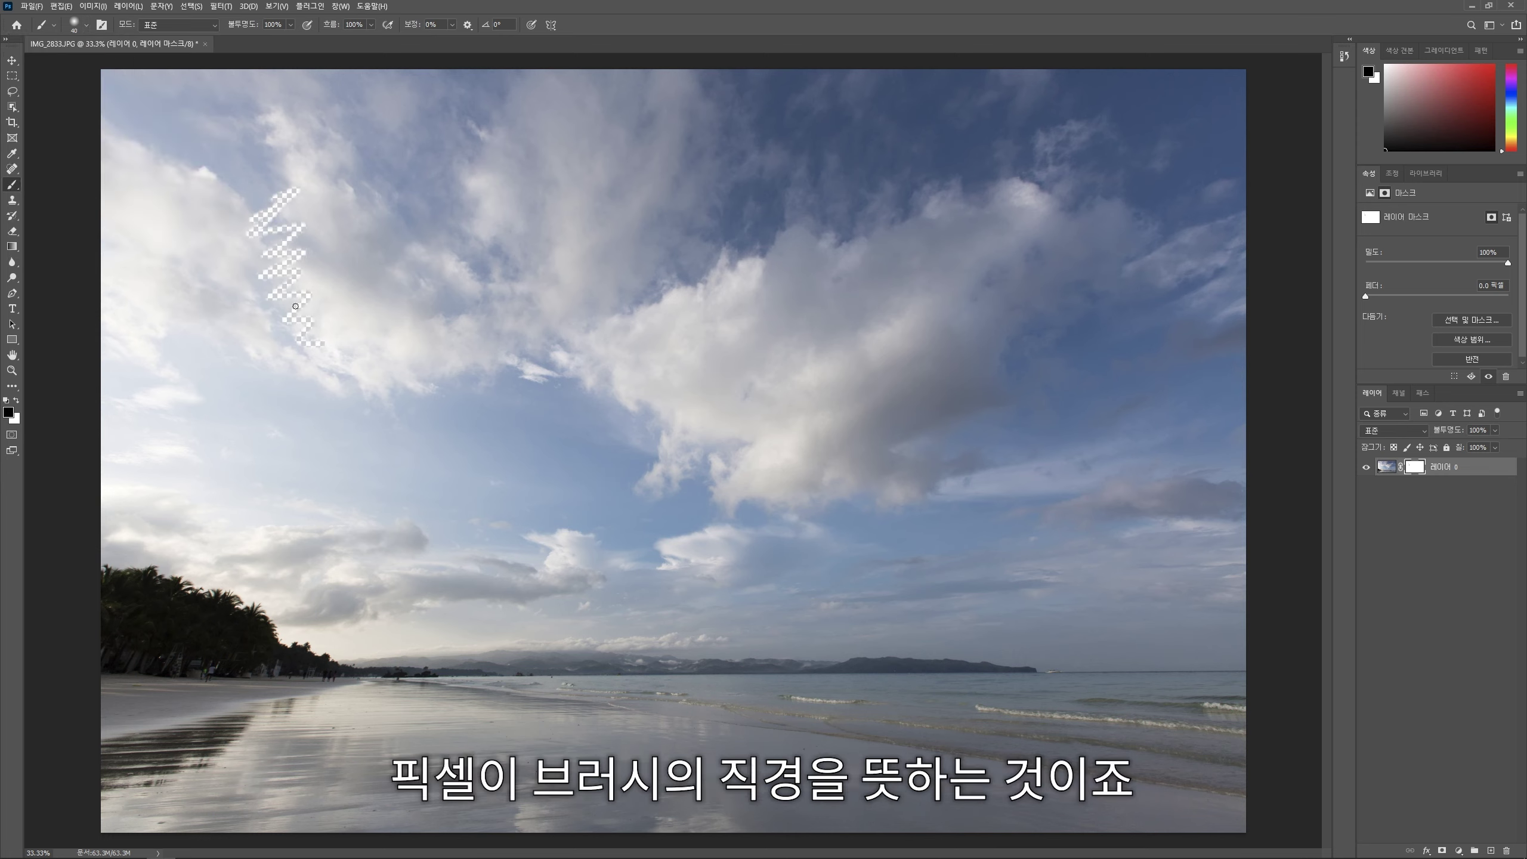
left_click(86, 31)
left_click_drag(86, 65, 131, 65)
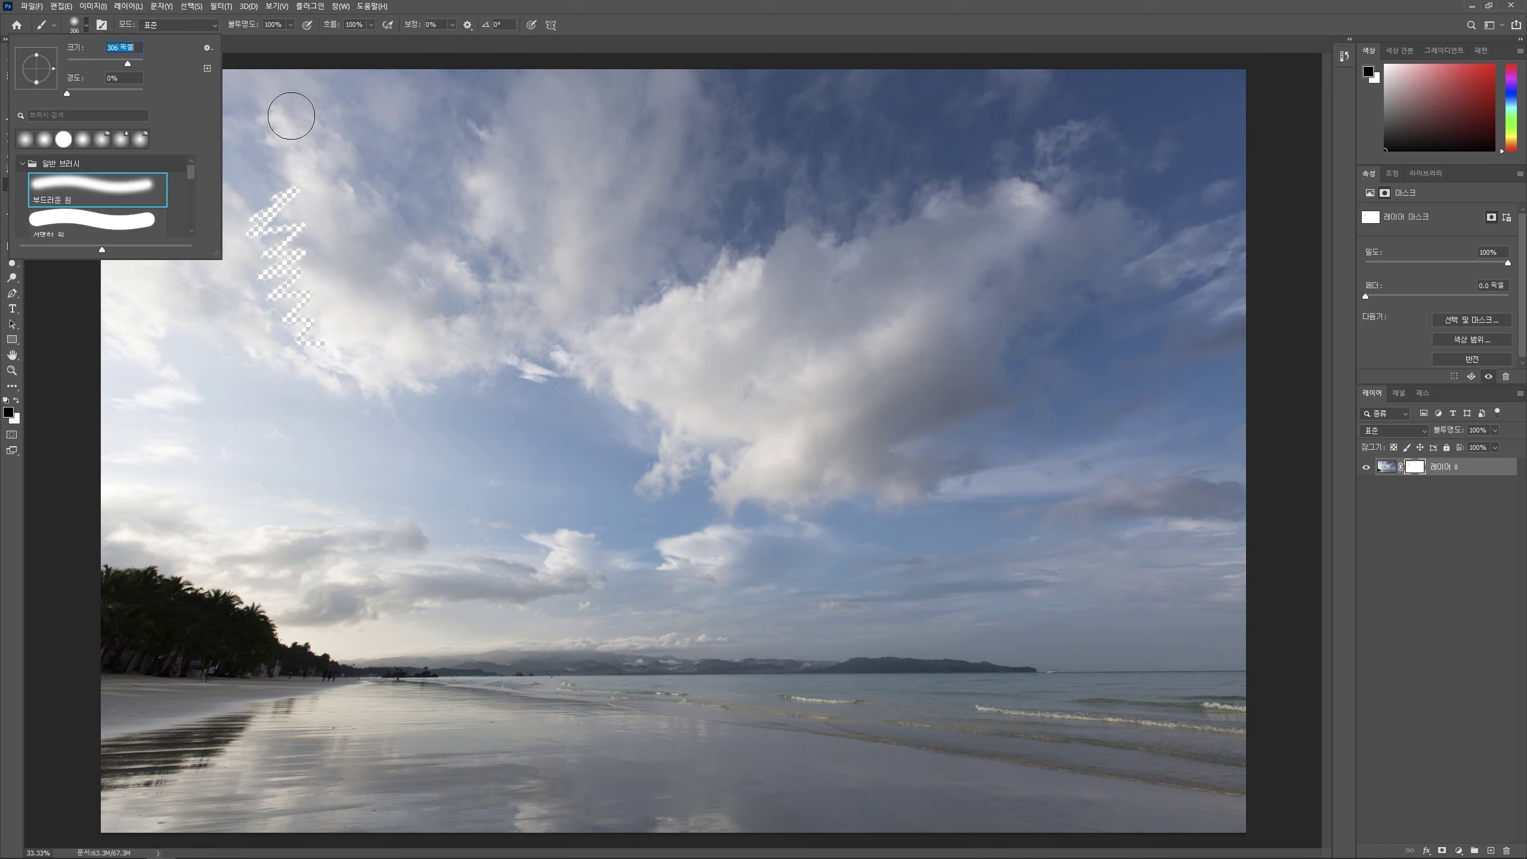
left_click(416, 183)
left_click_drag(456, 193, 522, 349)
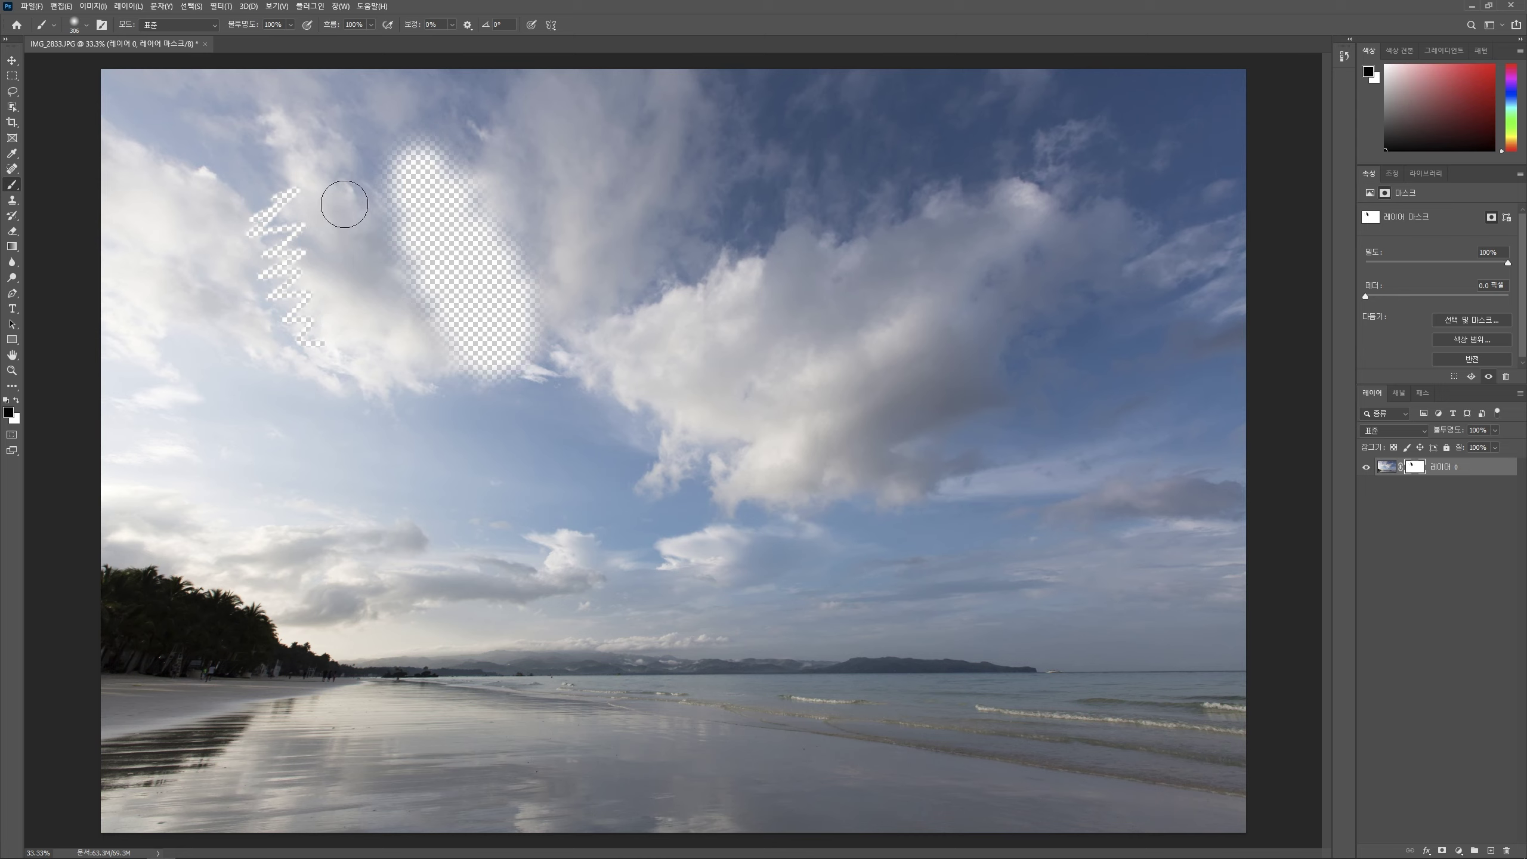
Step: Paint a hard-edged zigzag across the sky with a high-hardness ~62 px brush
left_click(87, 26)
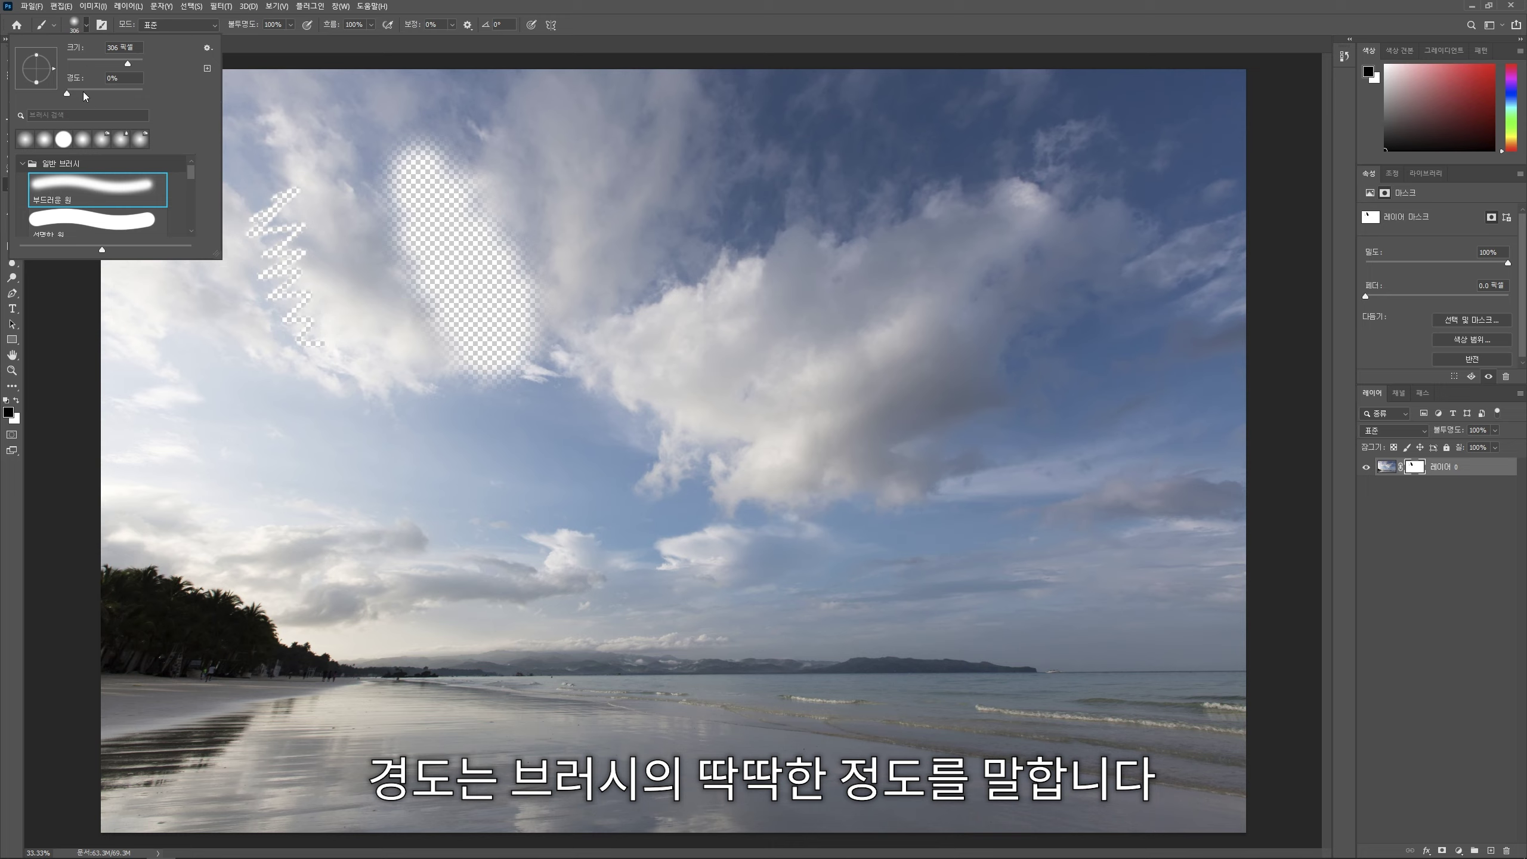
left_click_drag(84, 91, 121, 93)
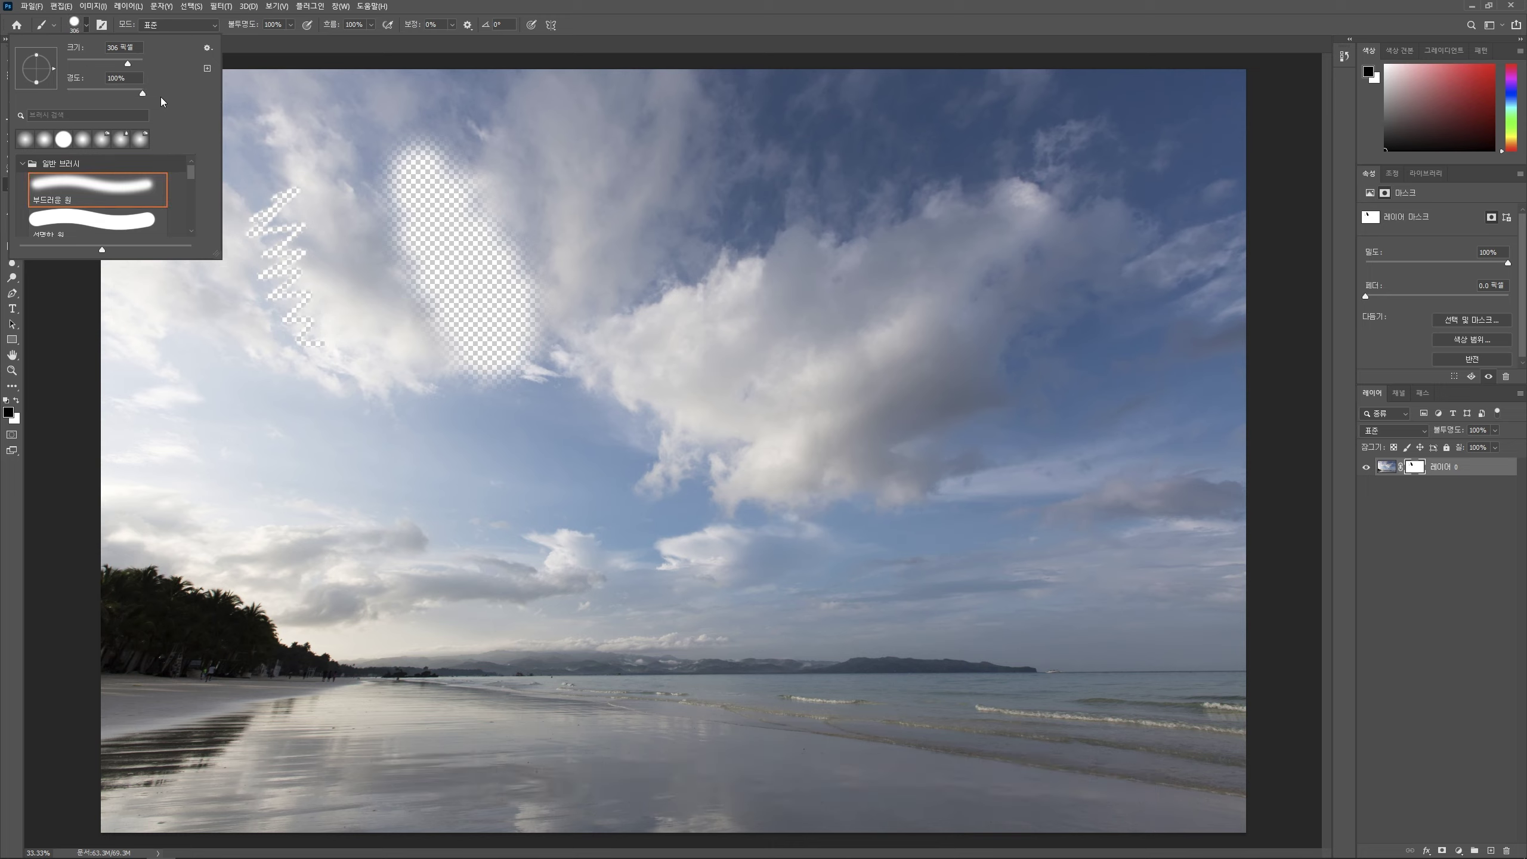
left_click_drag(98, 61, 91, 61)
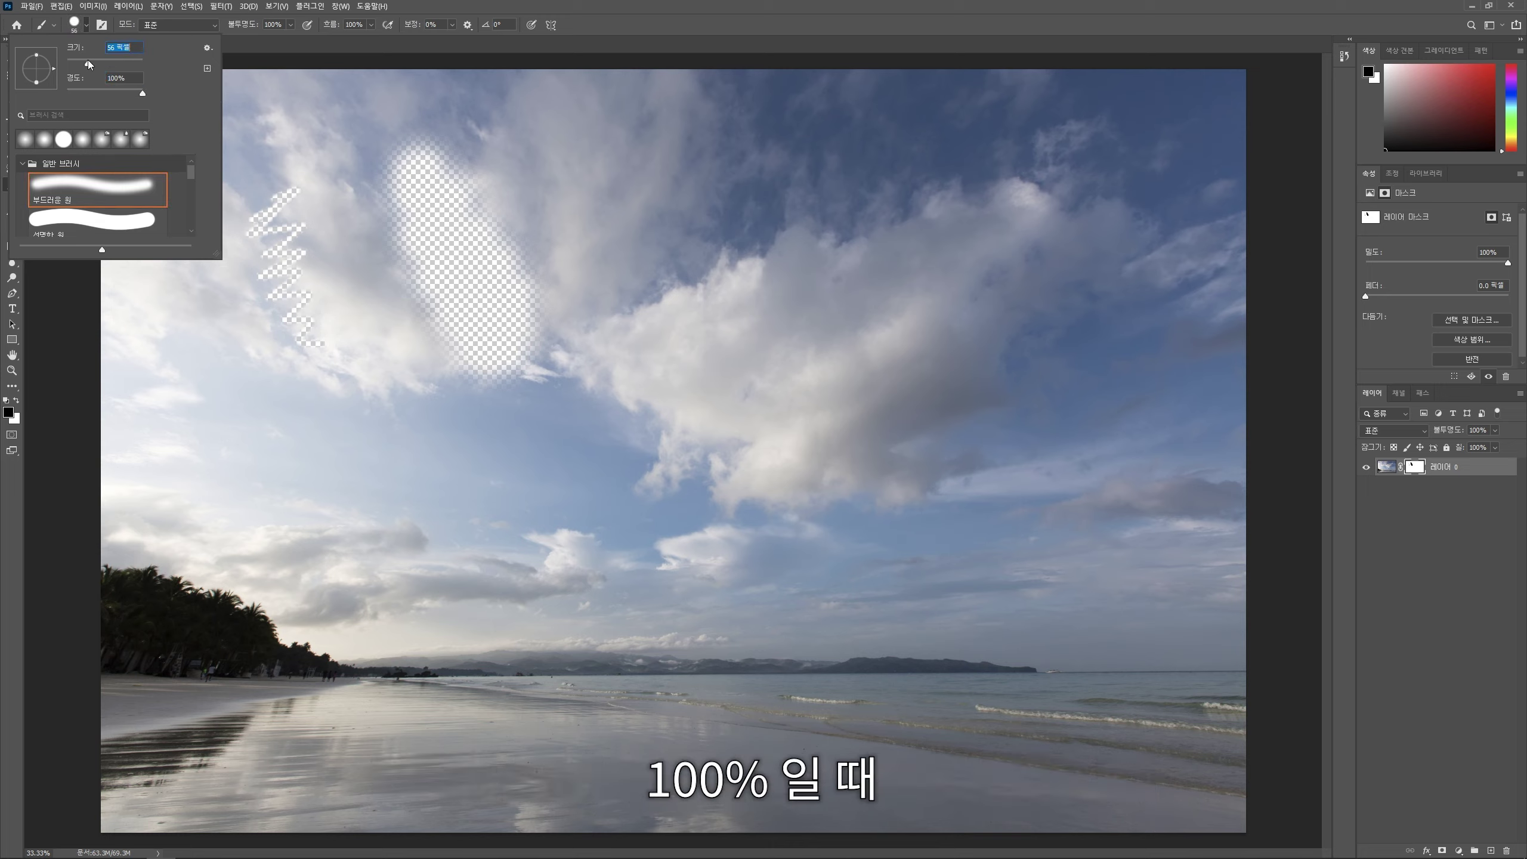
mouse_move(658, 170)
left_mouse_down()
mouse_move(663, 249)
mouse_move(805, 345)
left_mouse_up()
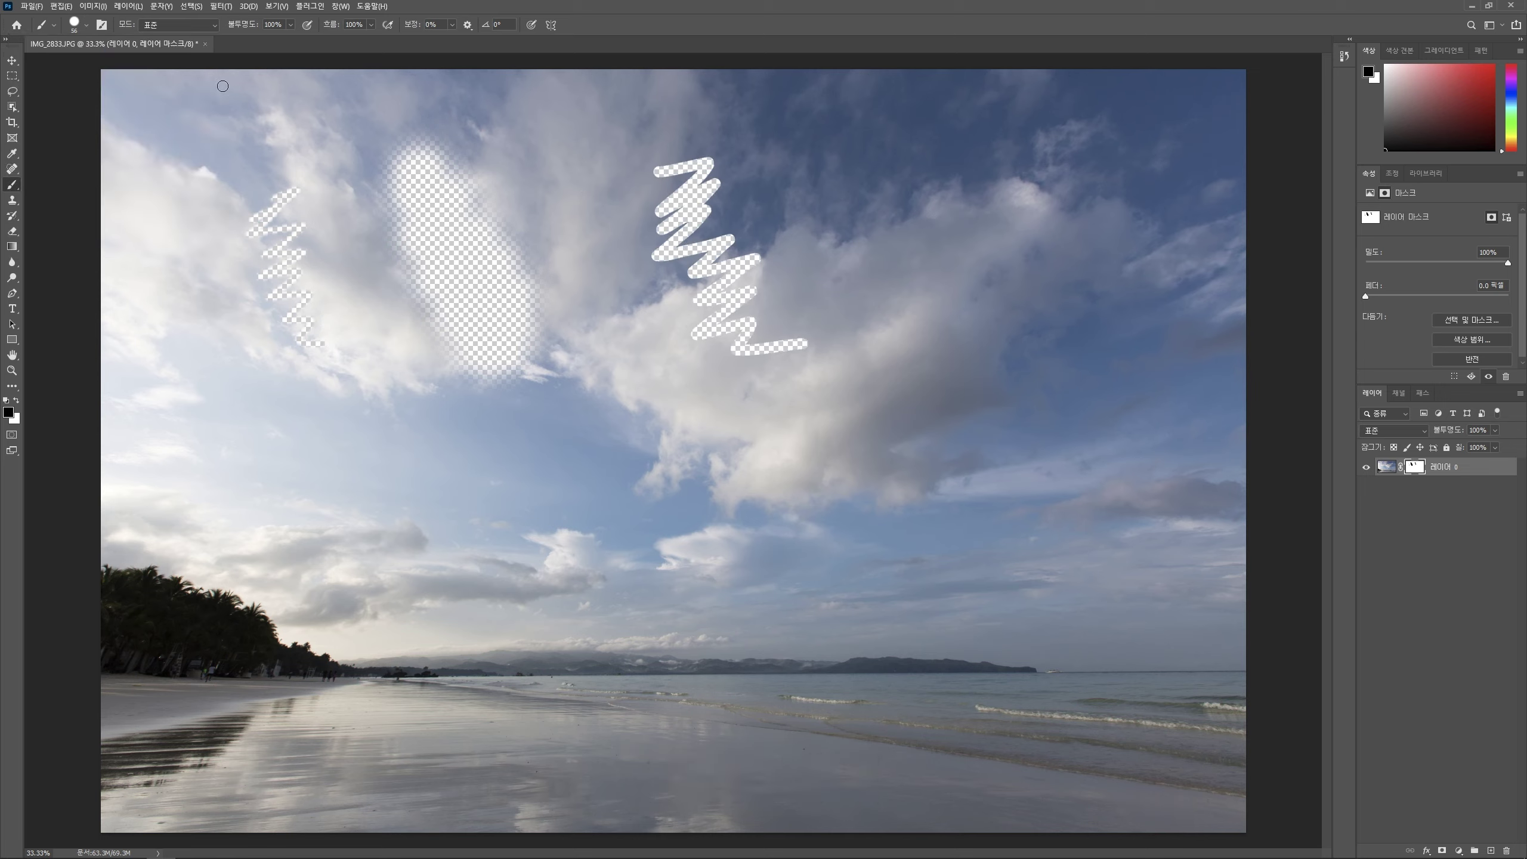
Step: Paint a soft-edged zigzag at 0% hardness, then fill the mask white to clear it
left_click(86, 26)
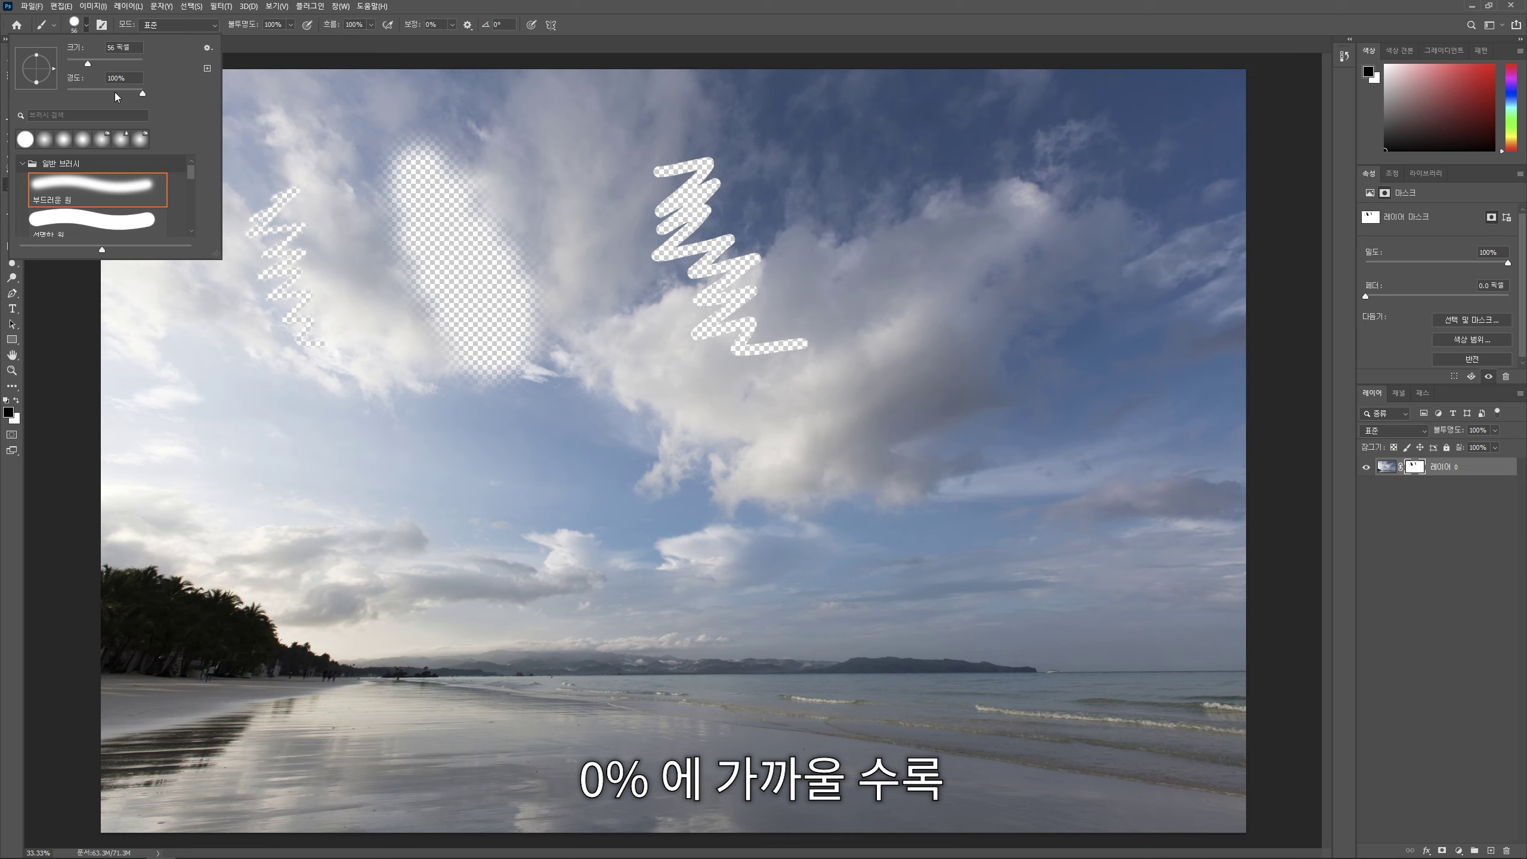
left_click_drag(116, 91, 80, 90)
left_click(67, 94)
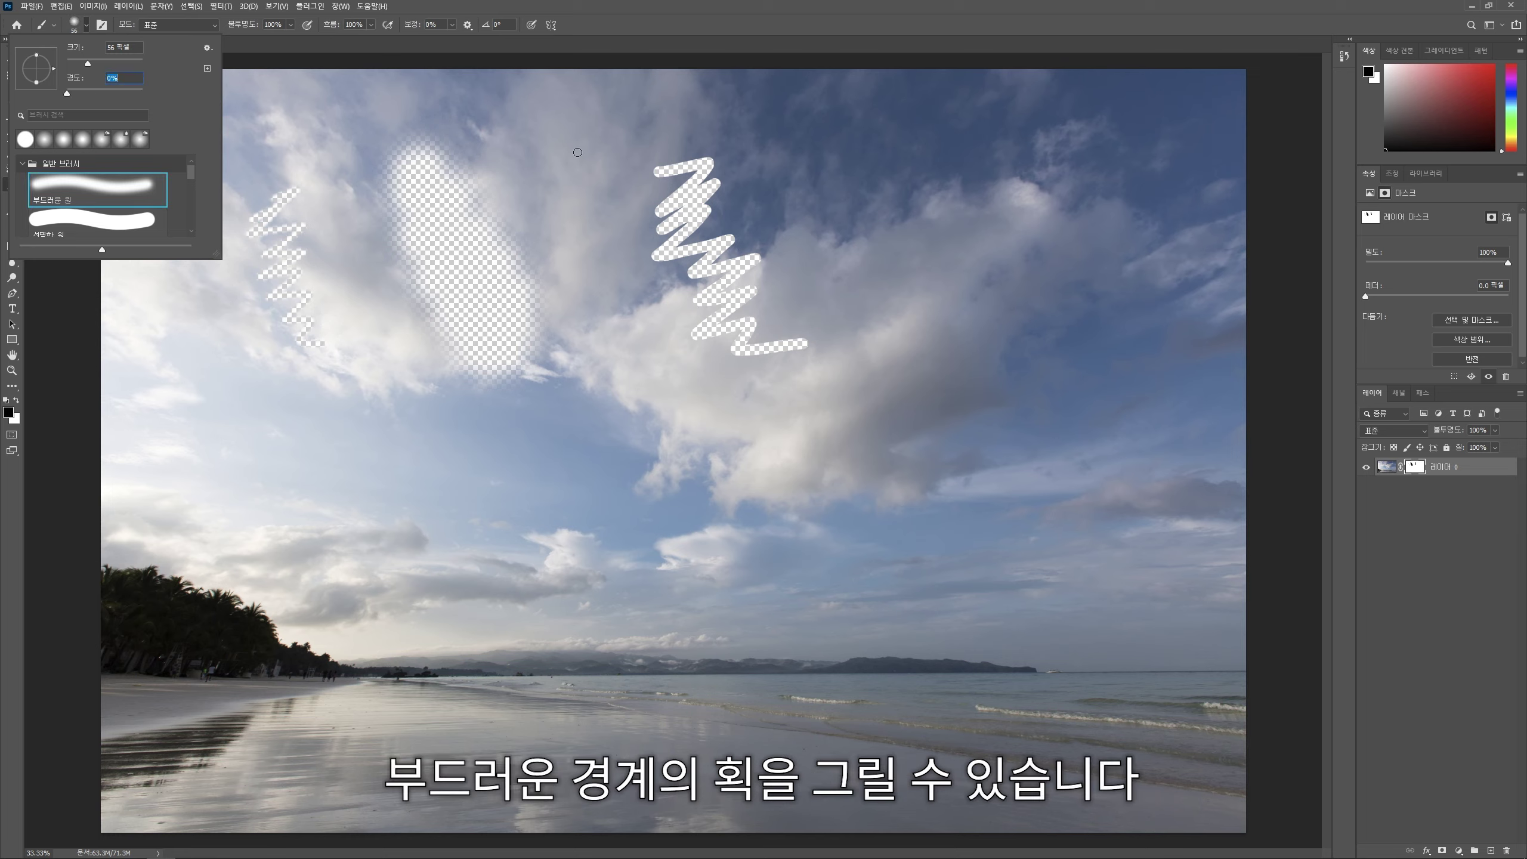
left_click(879, 156)
left_click_drag(880, 156, 986, 351)
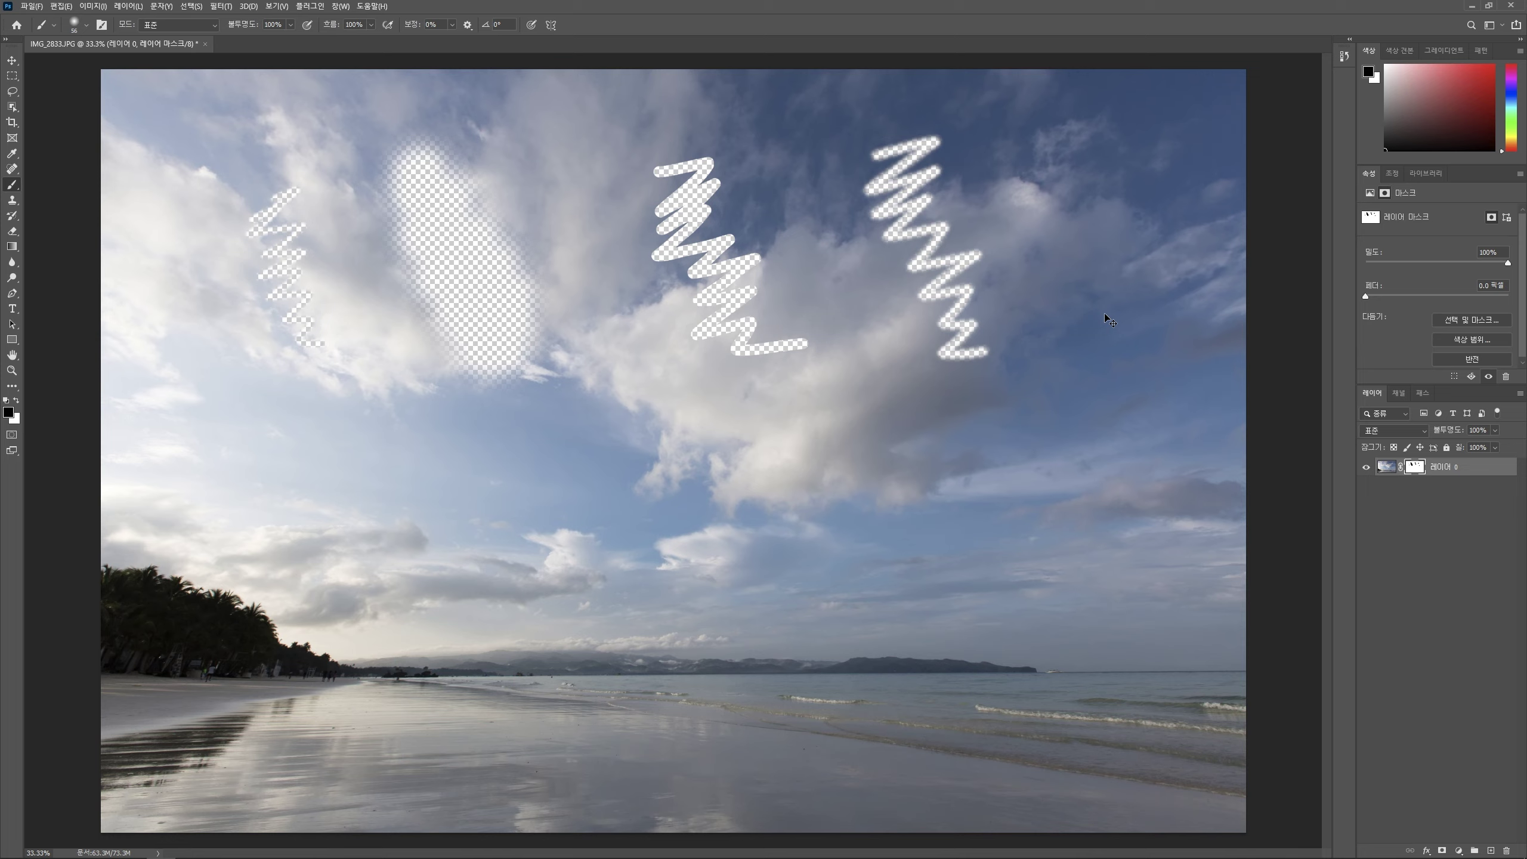
key("ctrl+BackSpace")
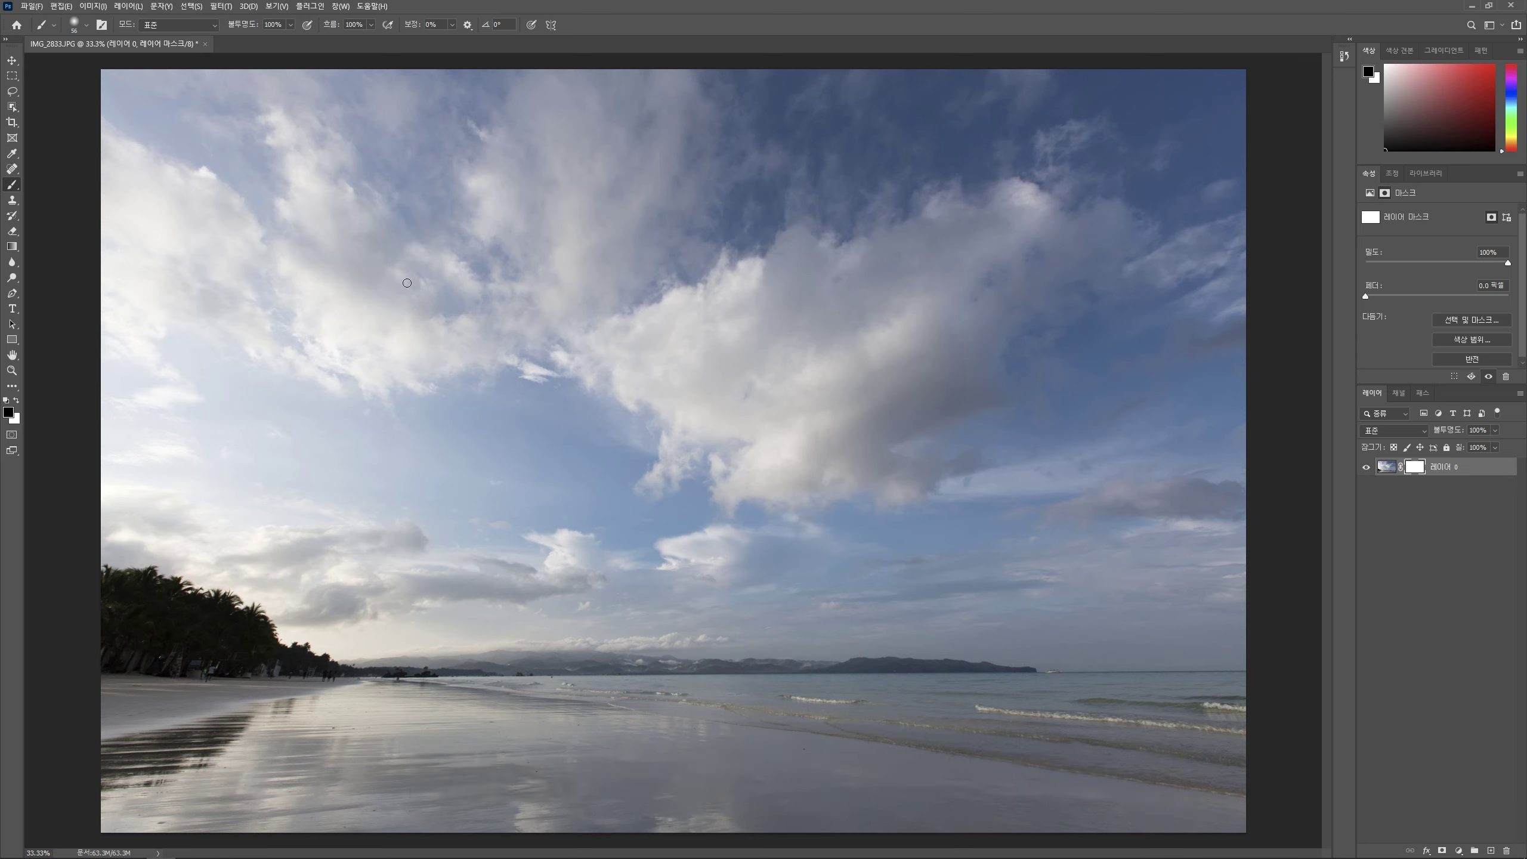
Step: Paint a small zigzag, then a large one, resizing the brush with [ and ]
key("bracketleft")
key("bracketleft")
mouse_move(290, 235)
left_mouse_down()
mouse_move(285, 291)
mouse_move(345, 364)
left_mouse_up()
key("bracketright")
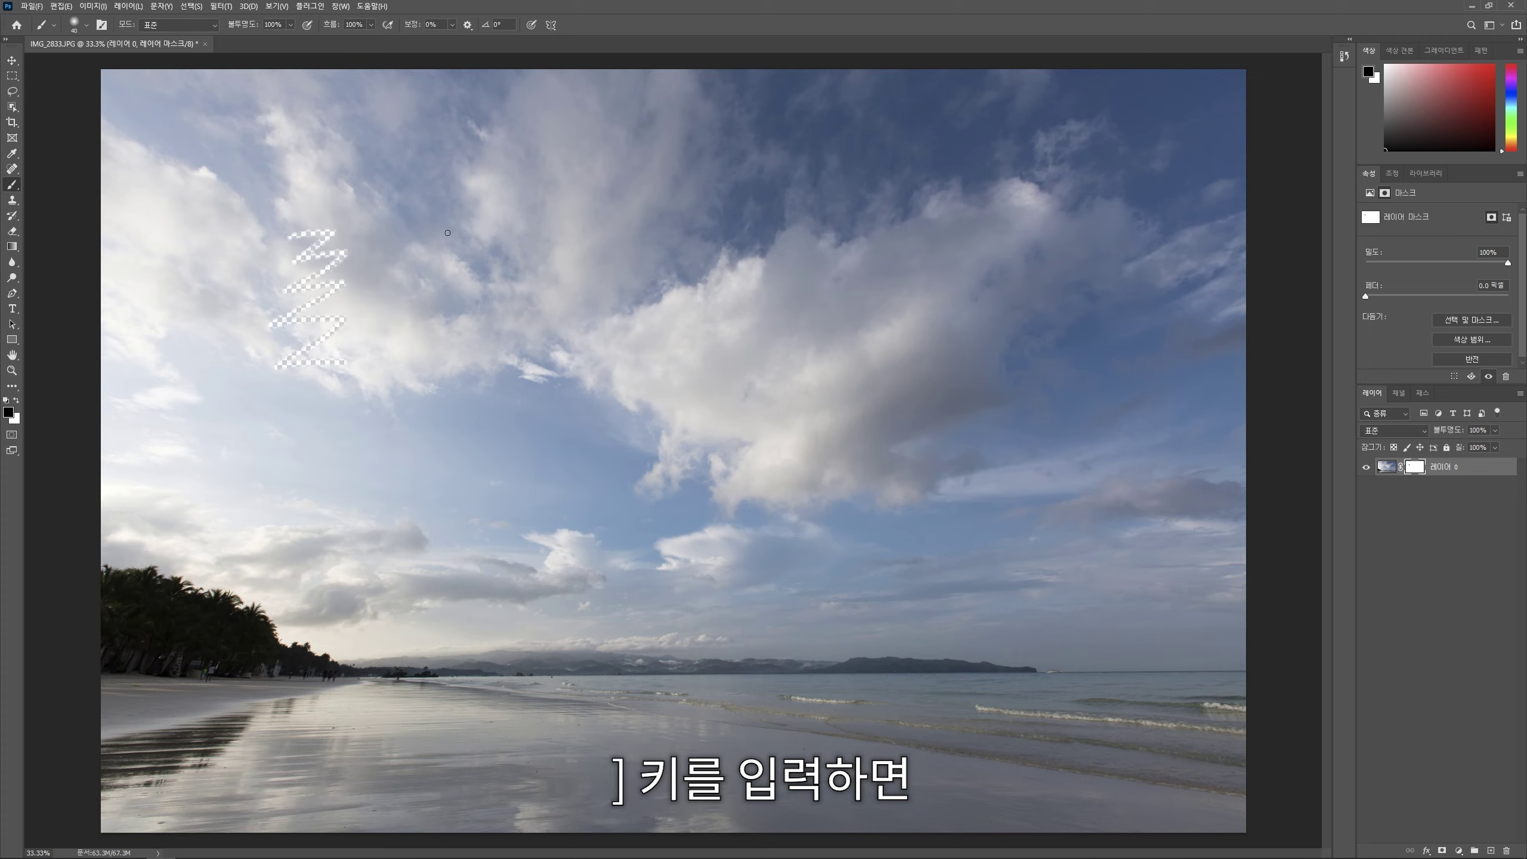
key("bracketright")
key("bracketright")
key("bracketright")
key("bracketright")
key("bracketright")
key("bracketright")
mouse_move(463, 221)
left_mouse_down()
mouse_move(529, 256)
mouse_move(408, 351)
mouse_move(613, 397)
left_mouse_up()
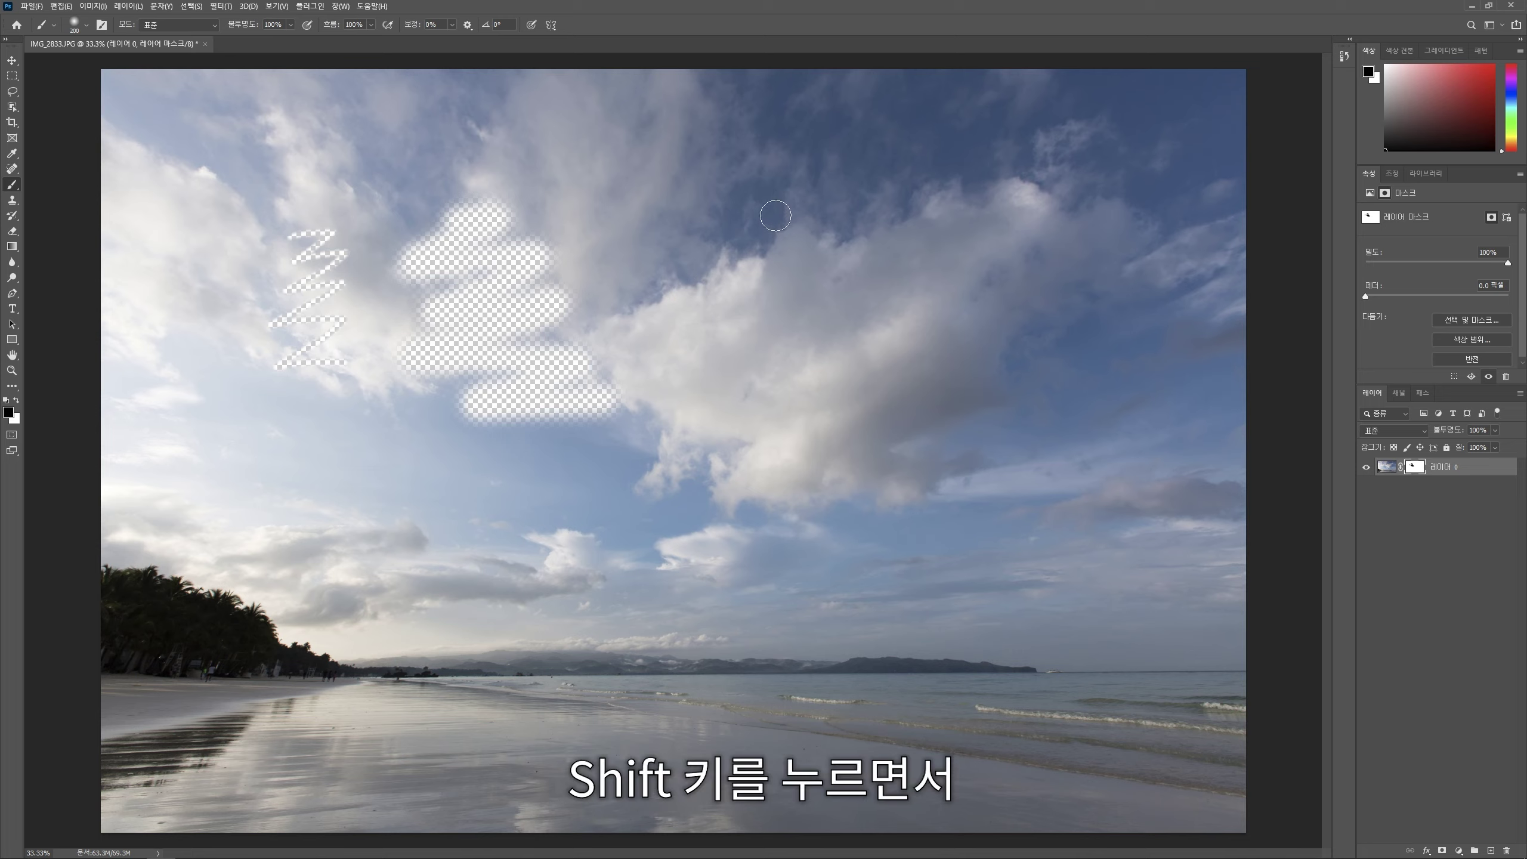
Step: Paint two broad cloud patches with a bigger brush, then clear the mask to white
key("bracketright")
key("bracketright")
mouse_move(728, 202)
left_mouse_down()
mouse_move(756, 338)
mouse_move(833, 369)
left_mouse_up()
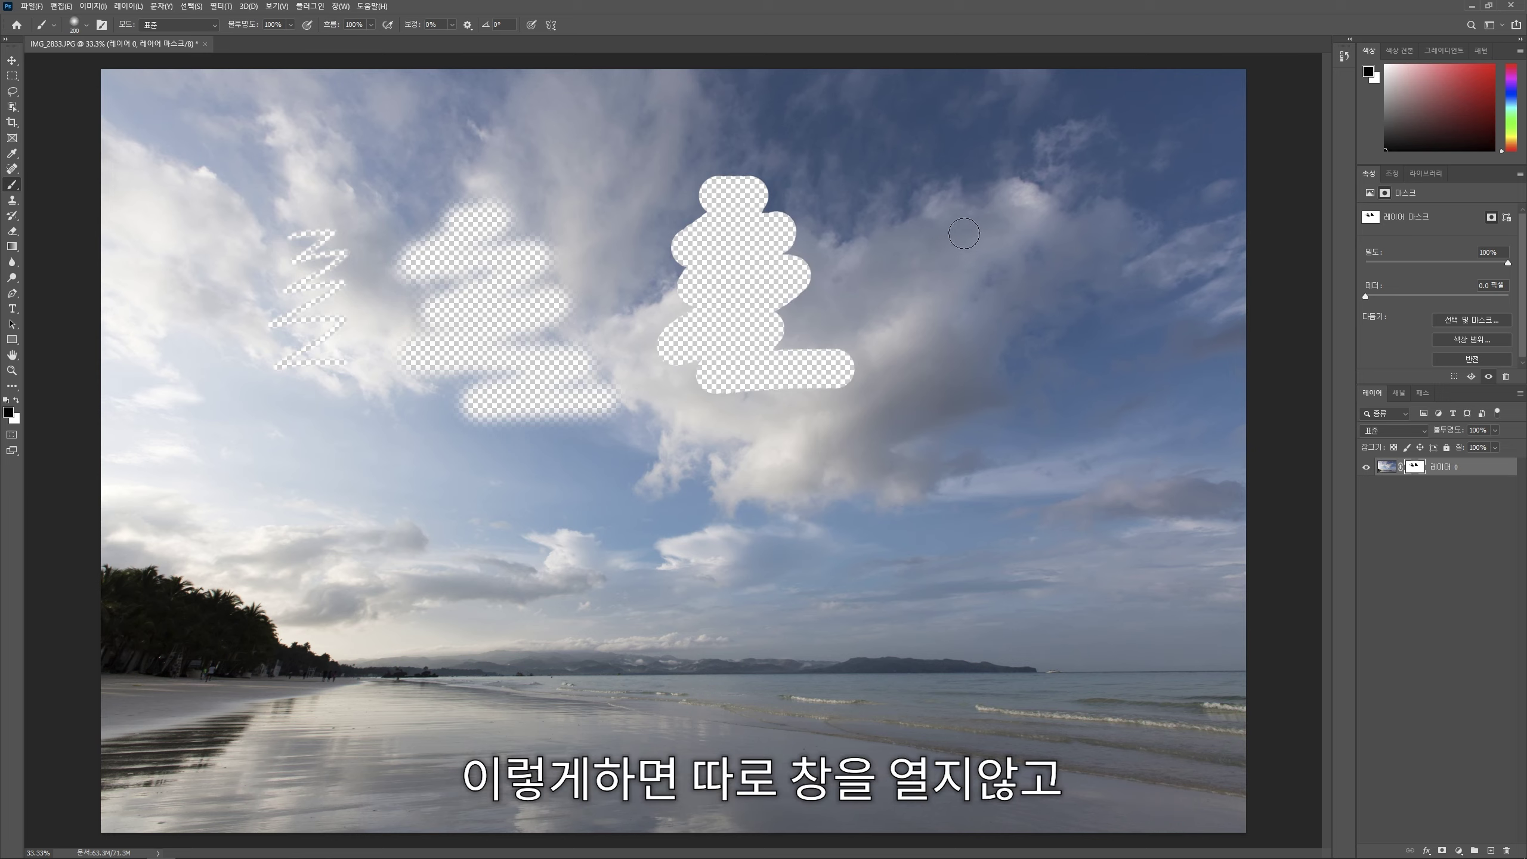
mouse_move(925, 186)
left_mouse_down()
mouse_move(1018, 305)
mouse_move(1099, 356)
left_mouse_up()
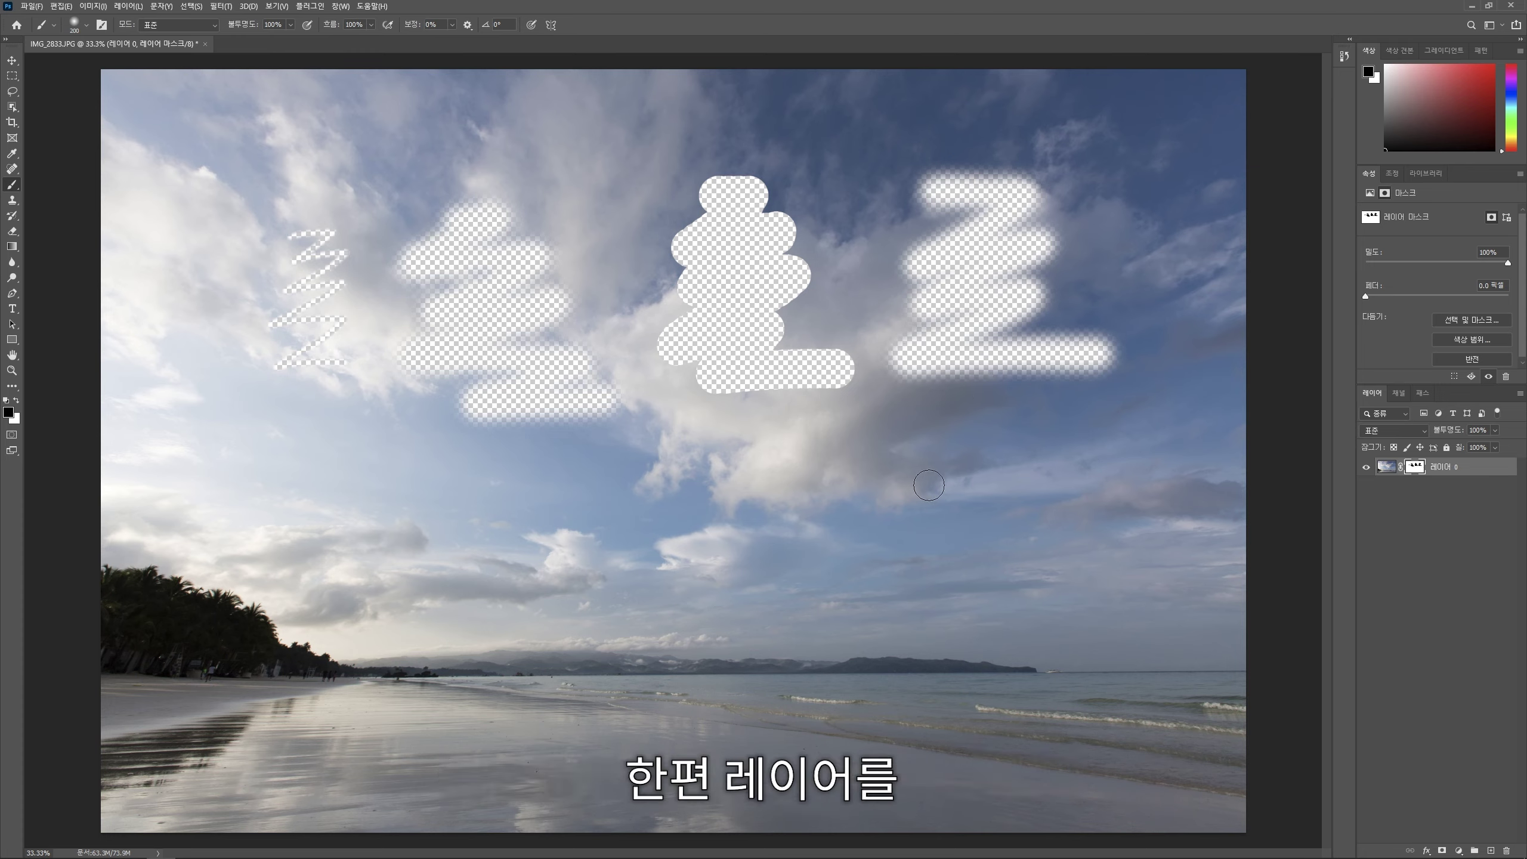
key("ctrl+BackSpace")
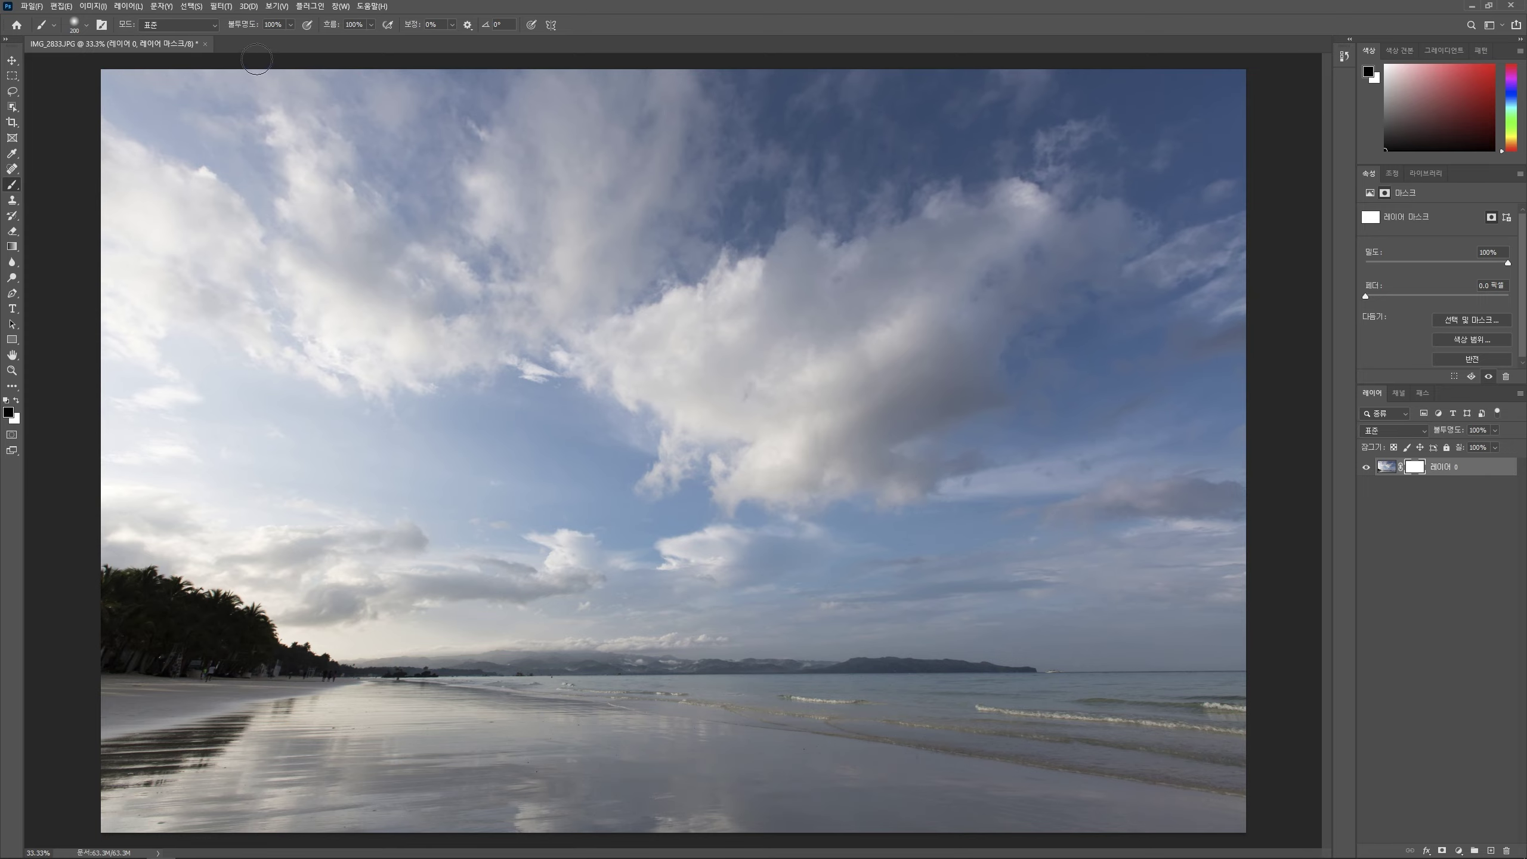
left_click(274, 25)
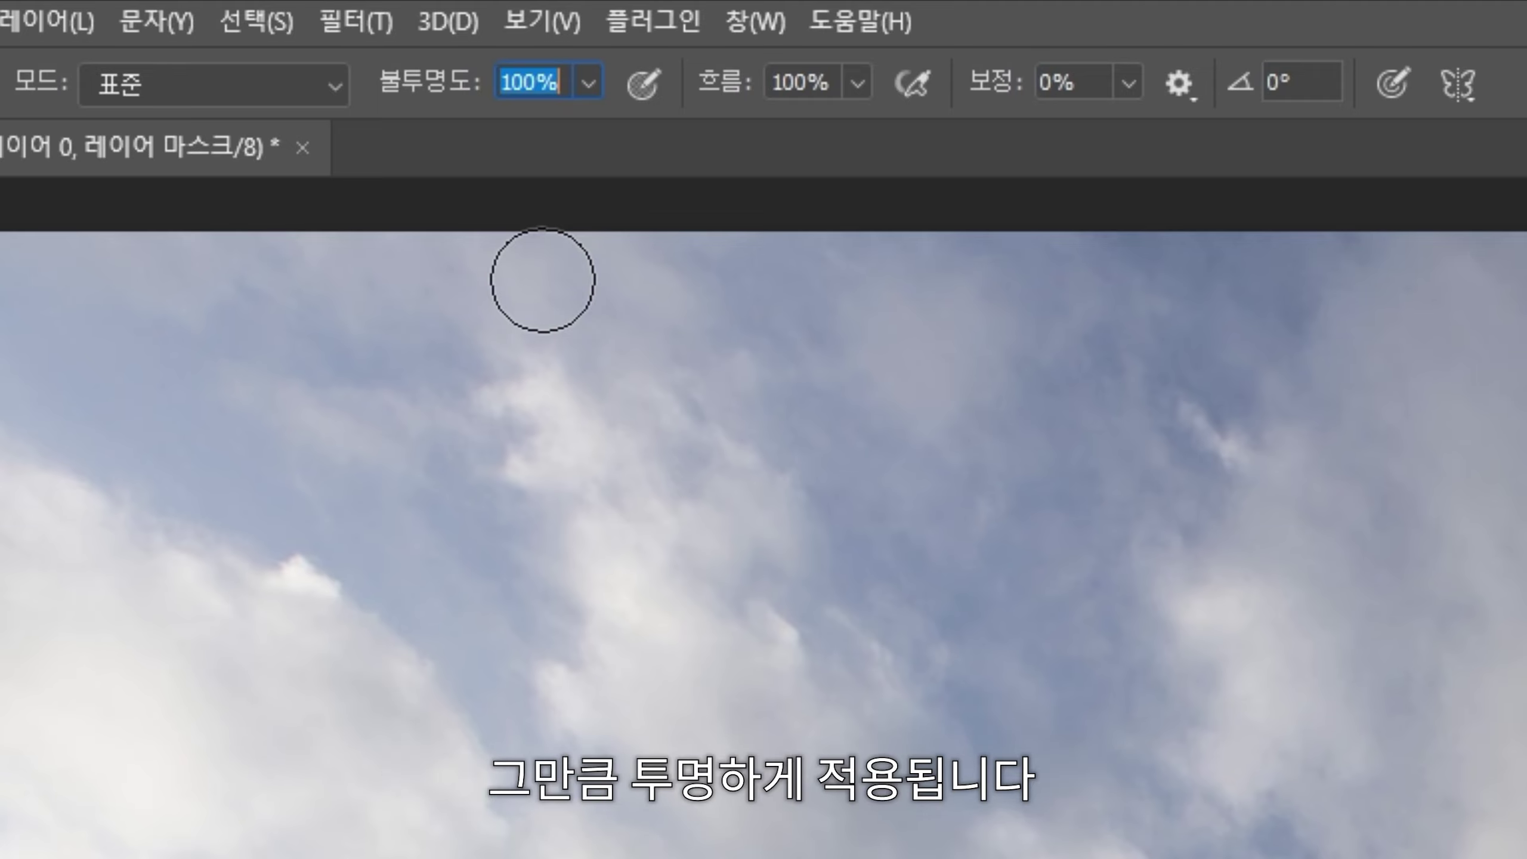
Step: Paint a half-transparent sky patch at 50% brush opacity, then restore 100% opacity
type("50")
key("Return")
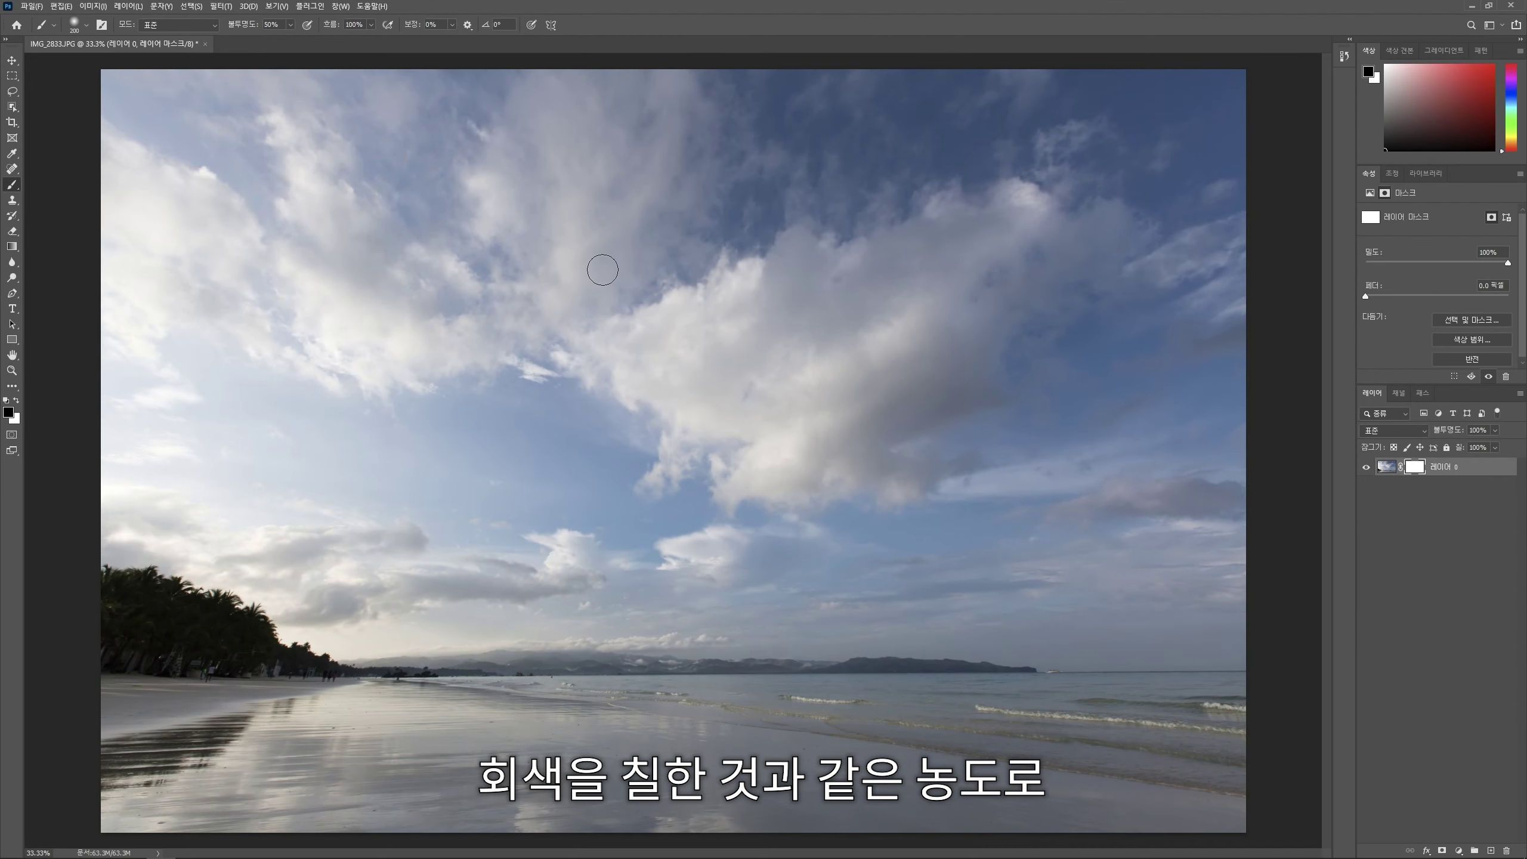
mouse_move(596, 263)
left_mouse_down()
mouse_move(640, 276)
mouse_move(620, 482)
mouse_move(636, 491)
left_mouse_up()
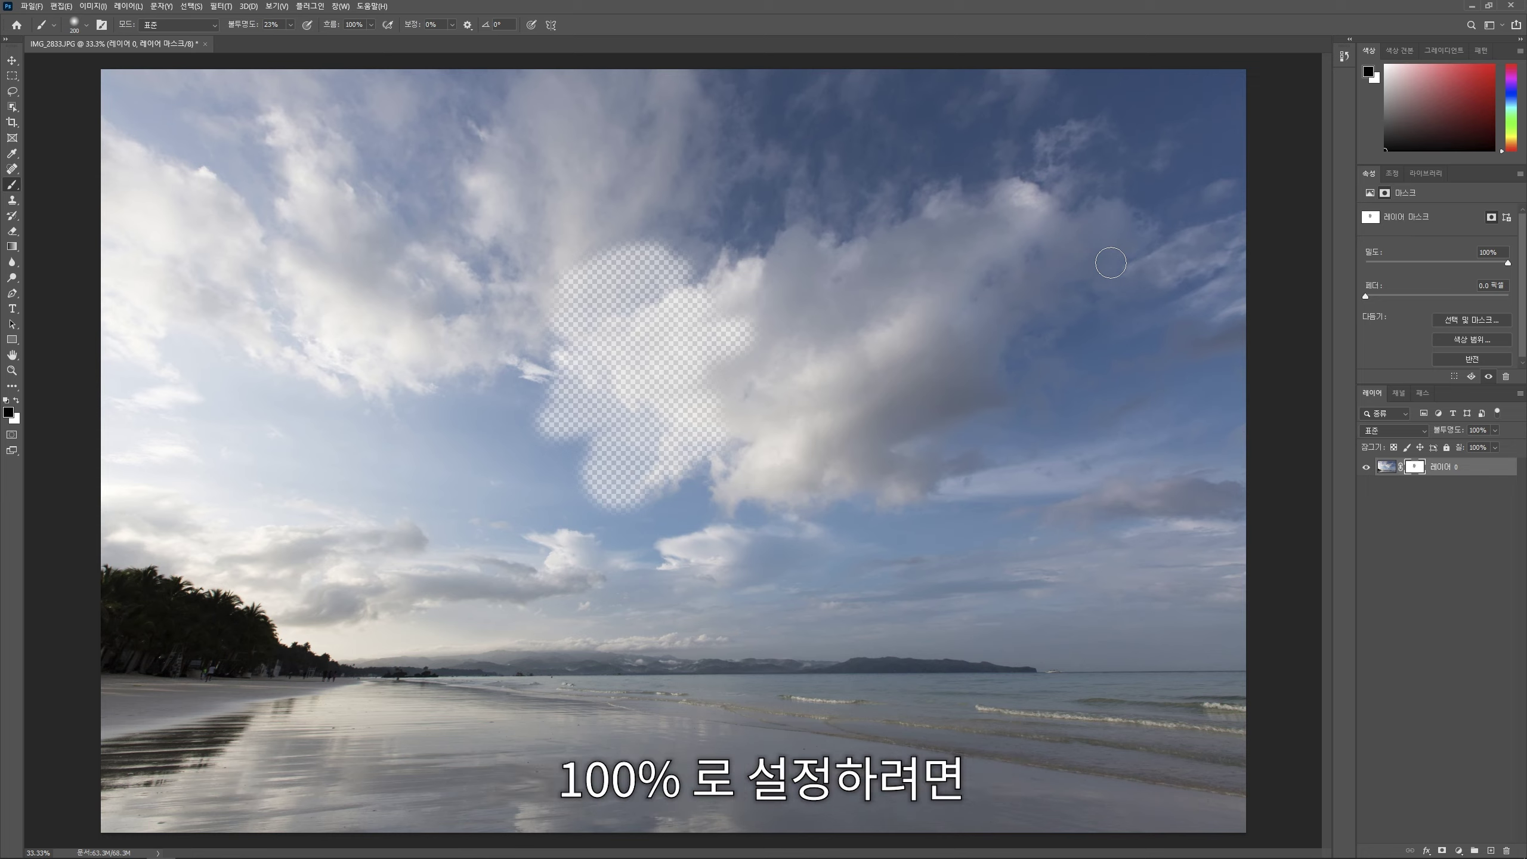
key("0")
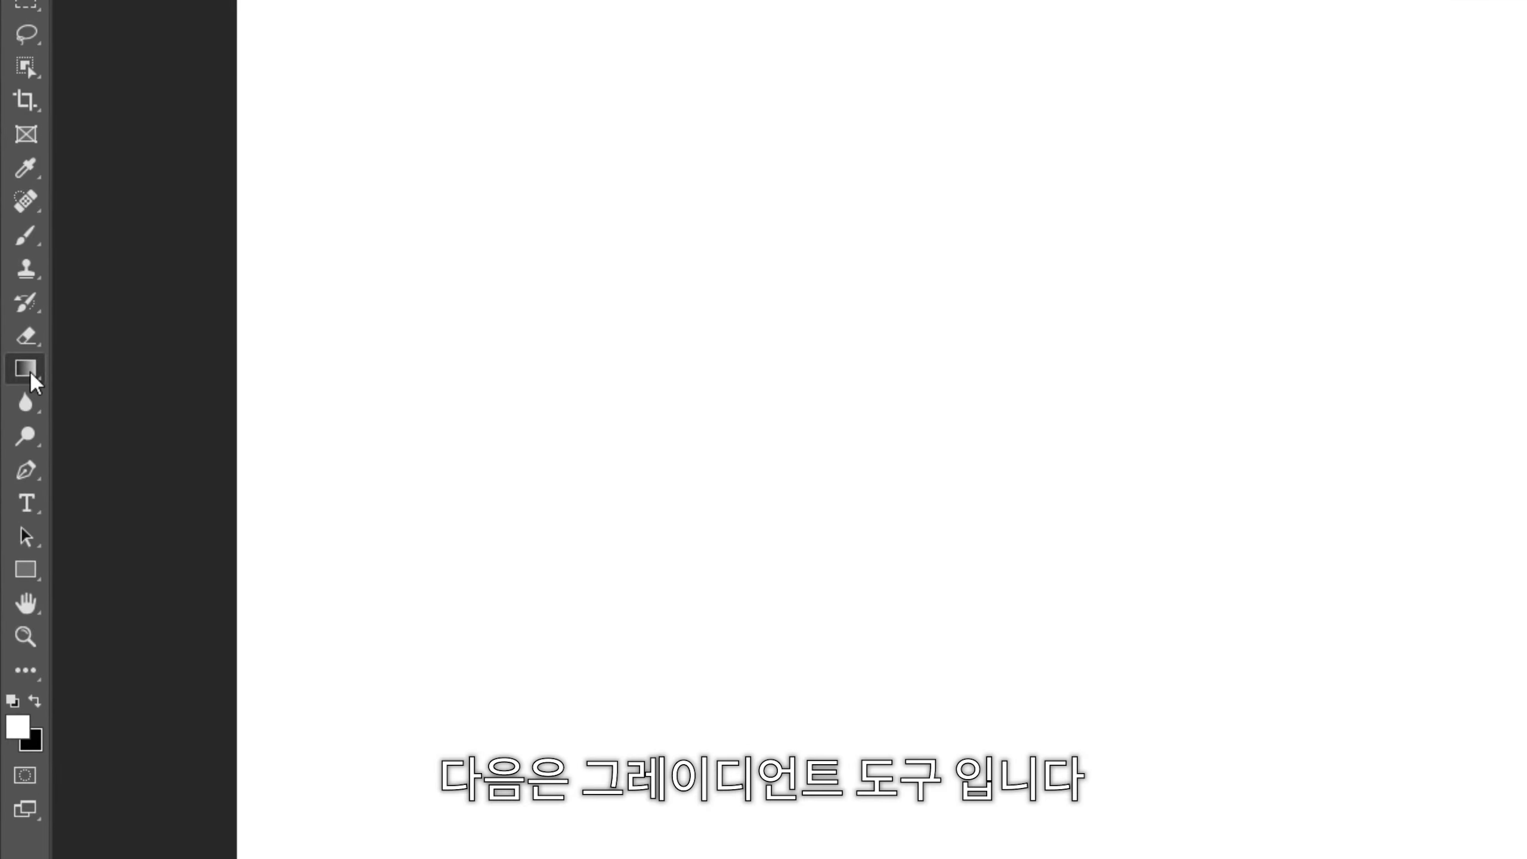
Step: Switch to the Gradient Tool from the gradient/paint bucket tool group
right_click(14, 247)
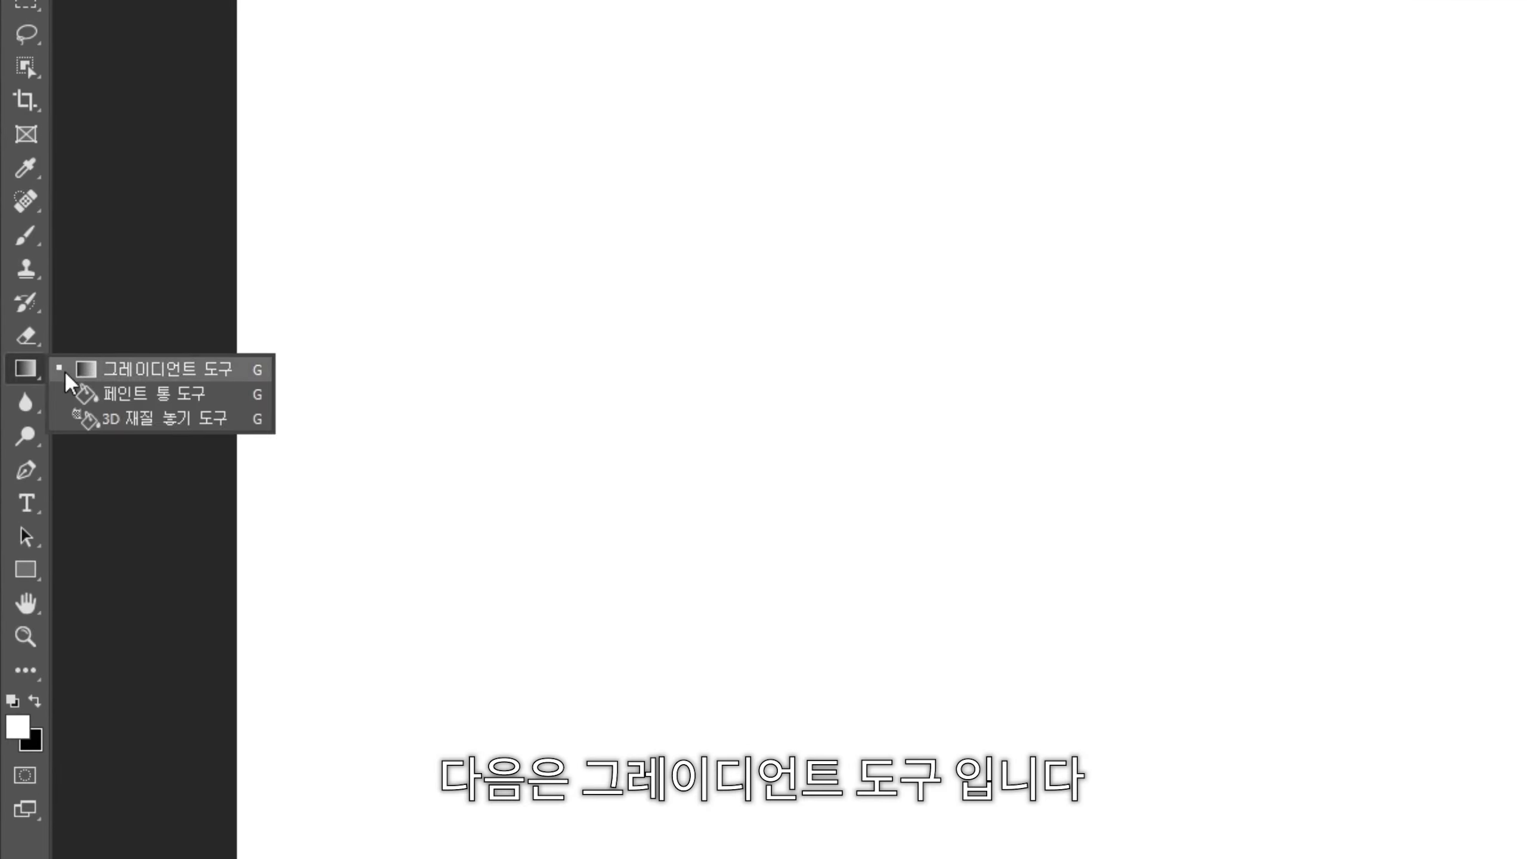
left_click(237, 376)
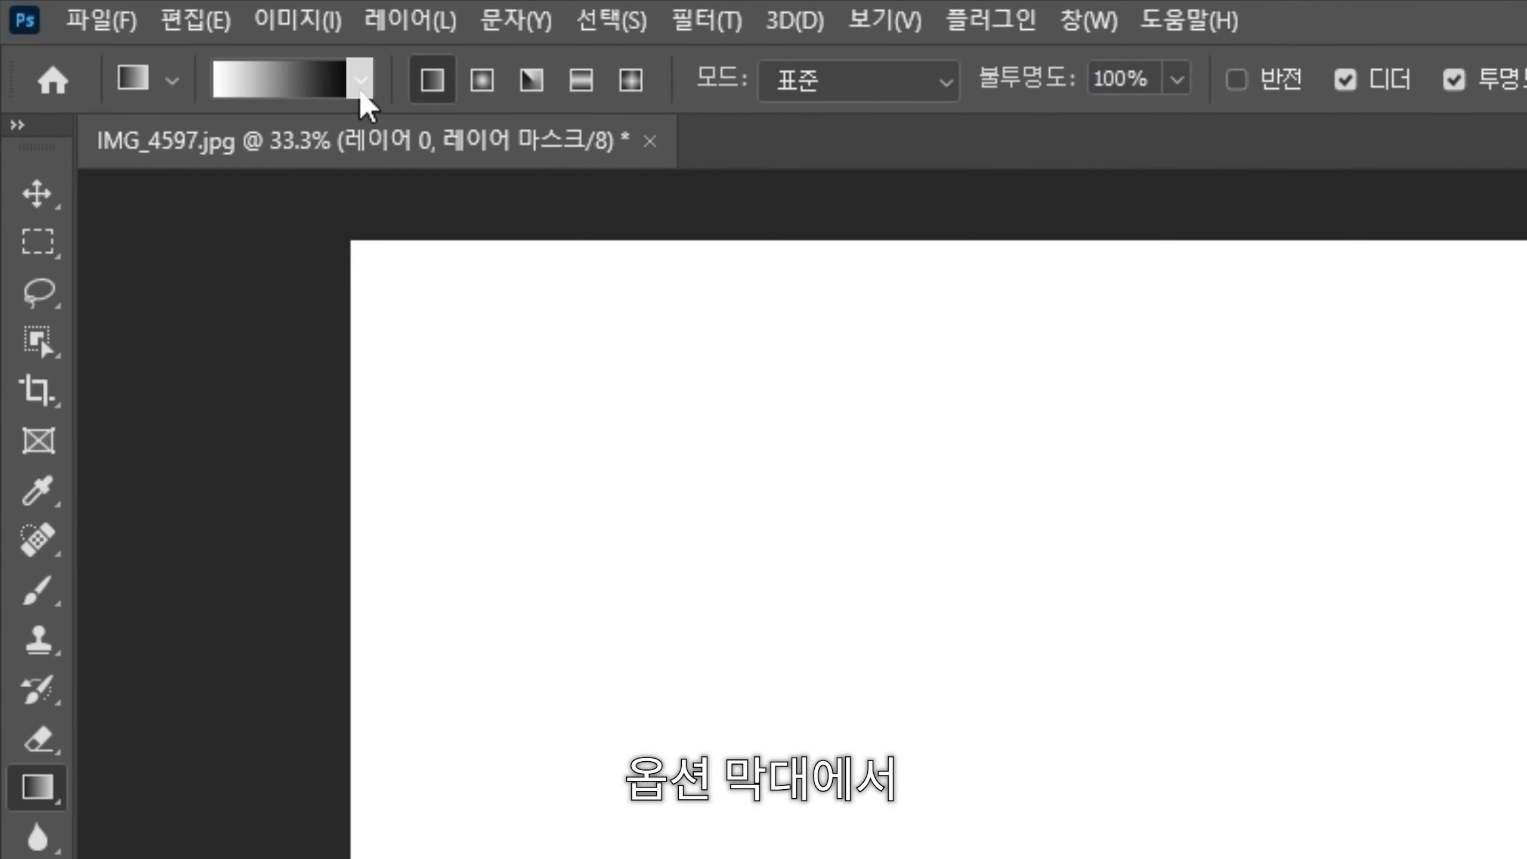
Step: Choose the first Basics (기본 사항) preset and drag a diagonal white-to-black gradient on the mask
left_click(361, 84)
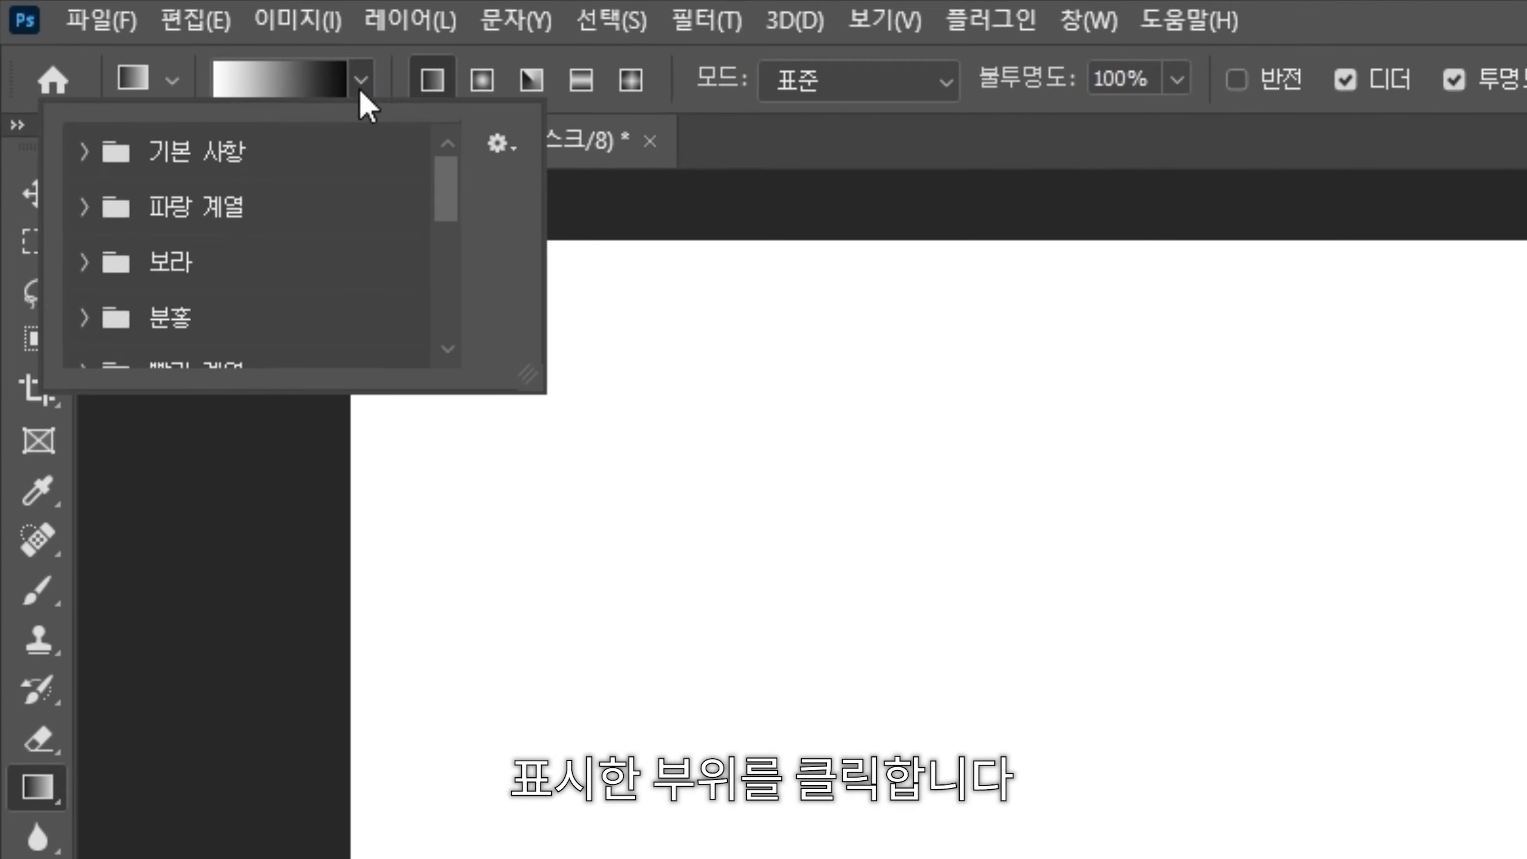
left_click(82, 151)
left_click(147, 228)
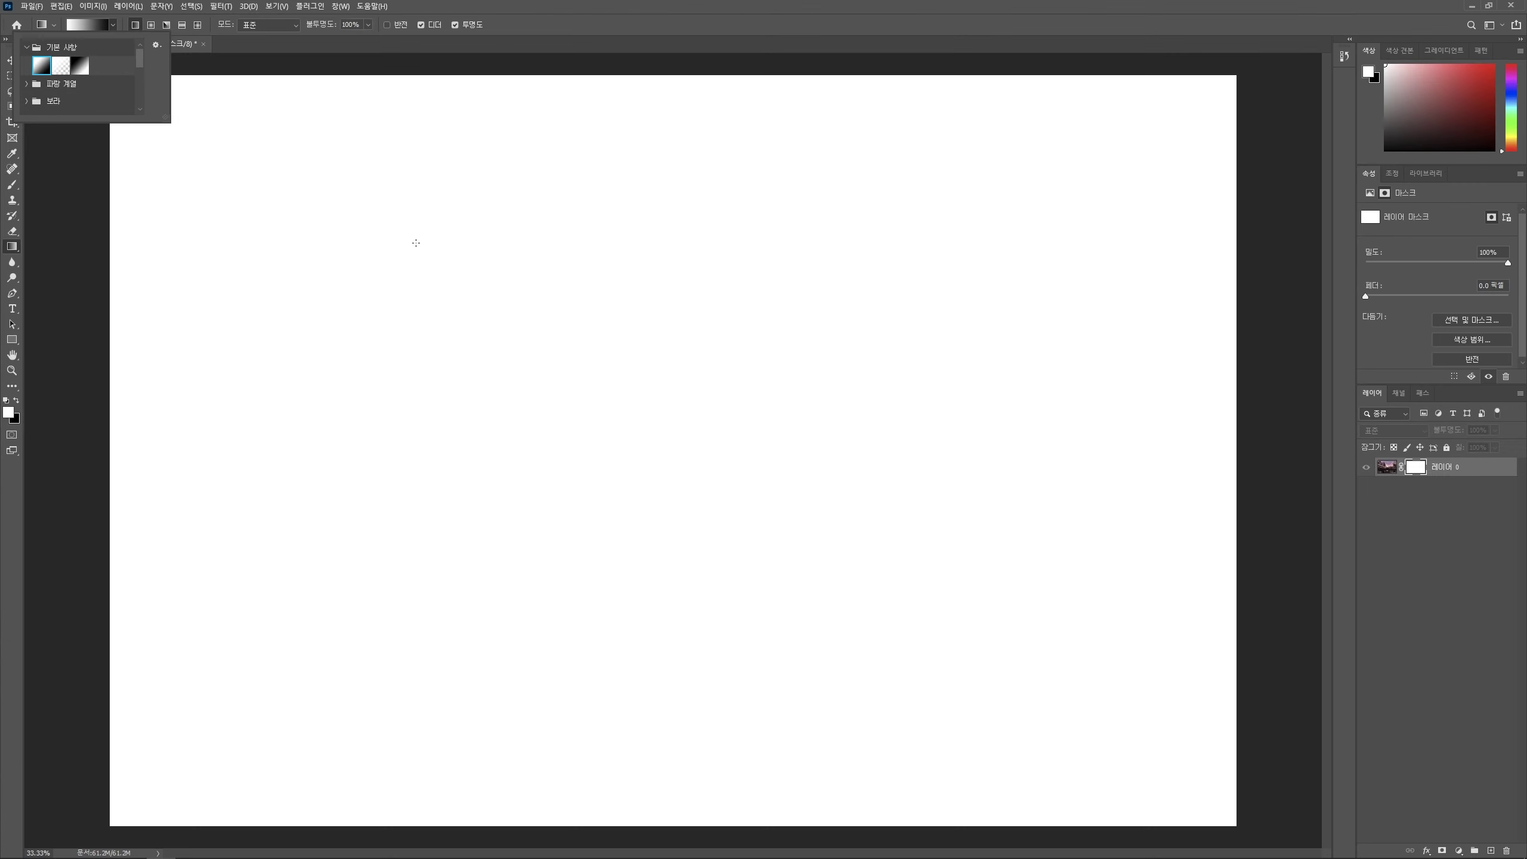
left_click(335, 198)
left_click_drag(337, 200, 656, 424)
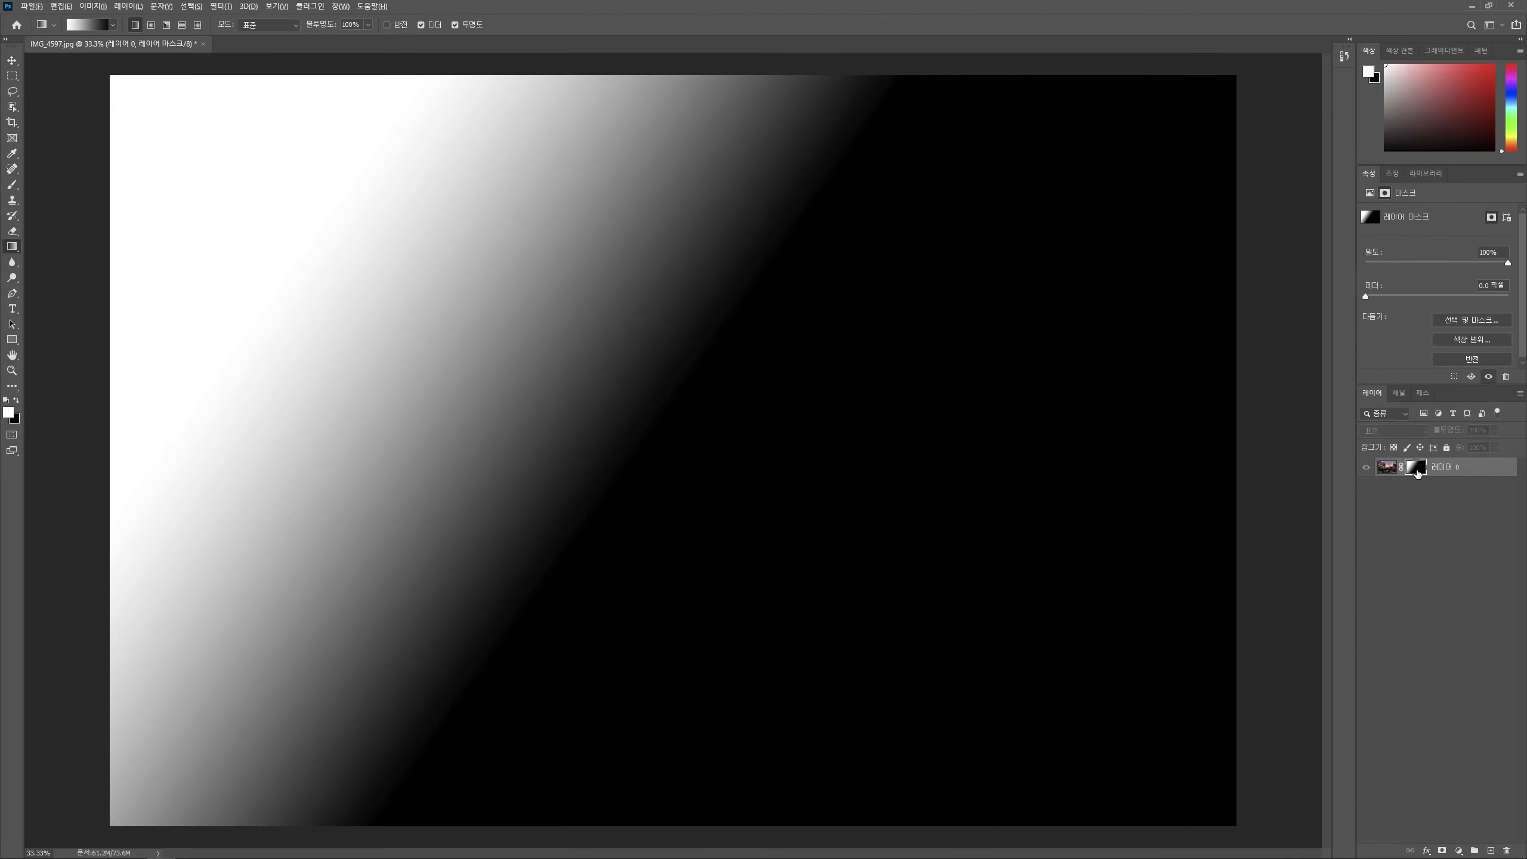
Step: Redraw the mask gradient reversed so the city photo shows on the right, fading to transparency leftward
left_click(1418, 468, "alt")
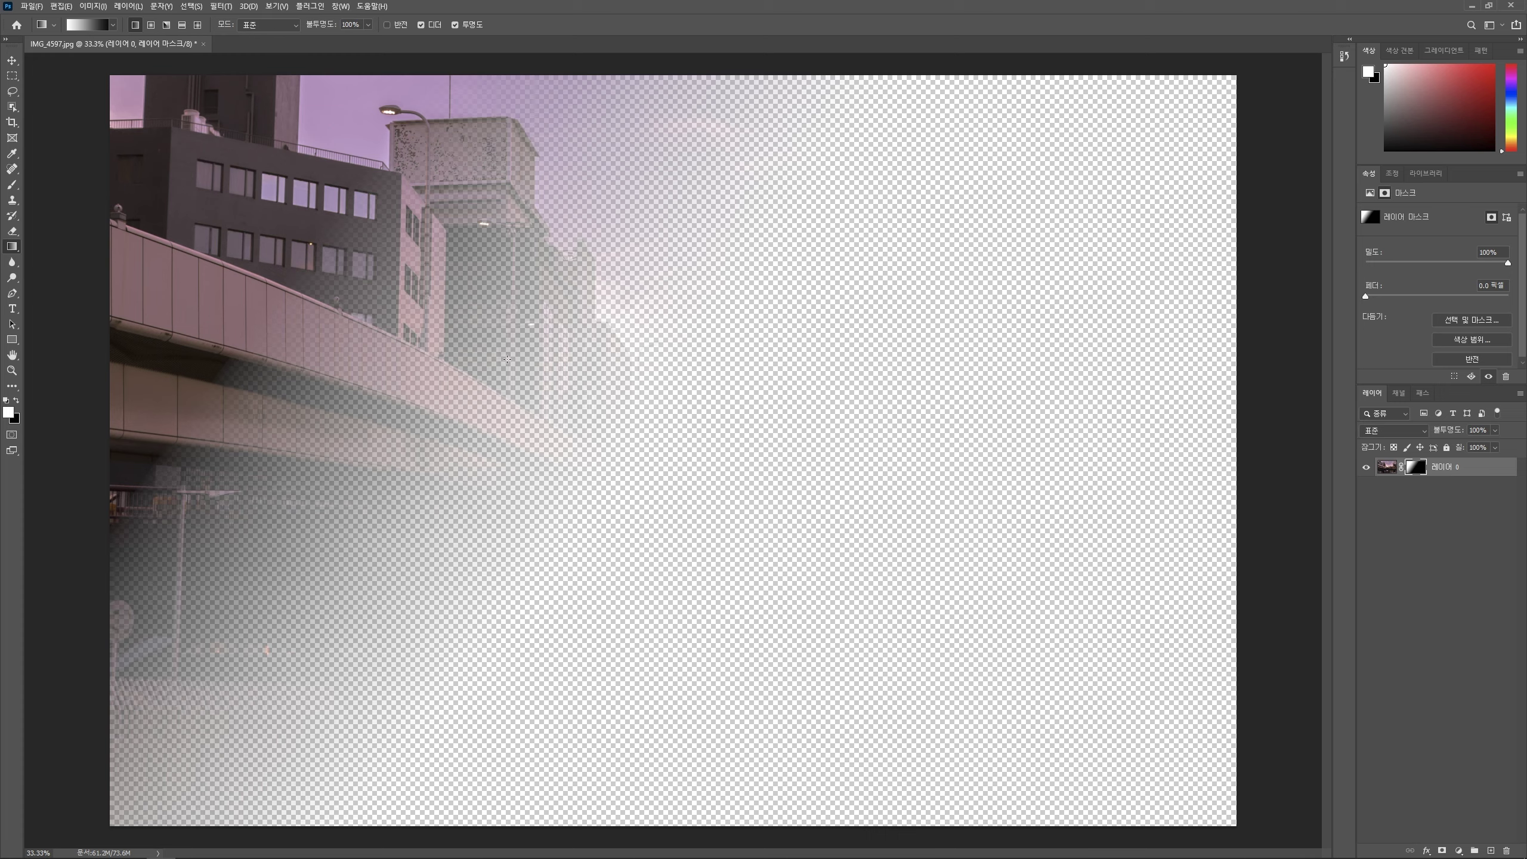
left_click_drag(507, 359, 1042, 695)
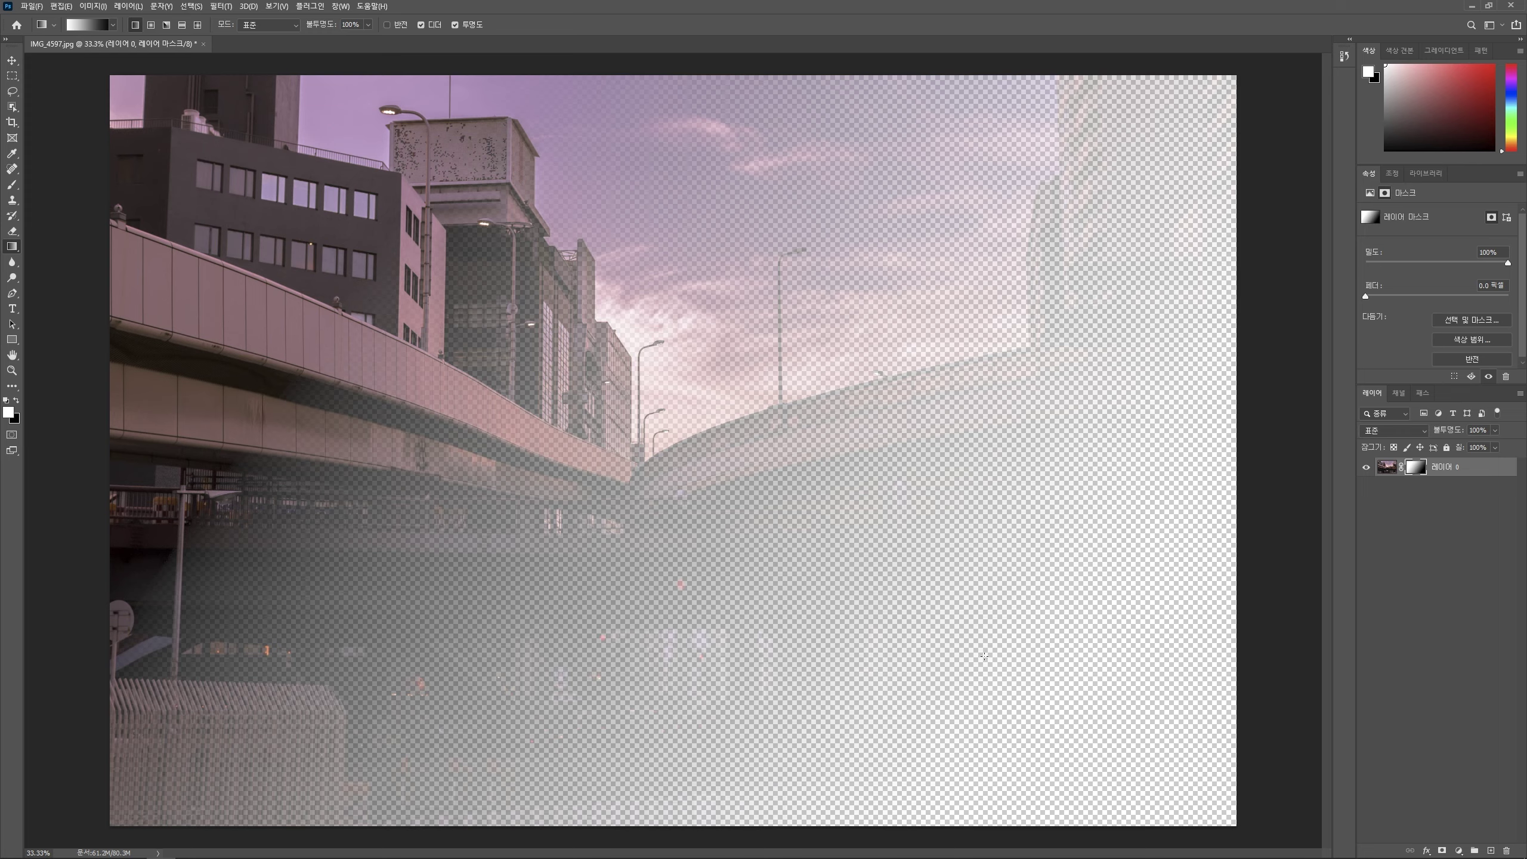
key("x")
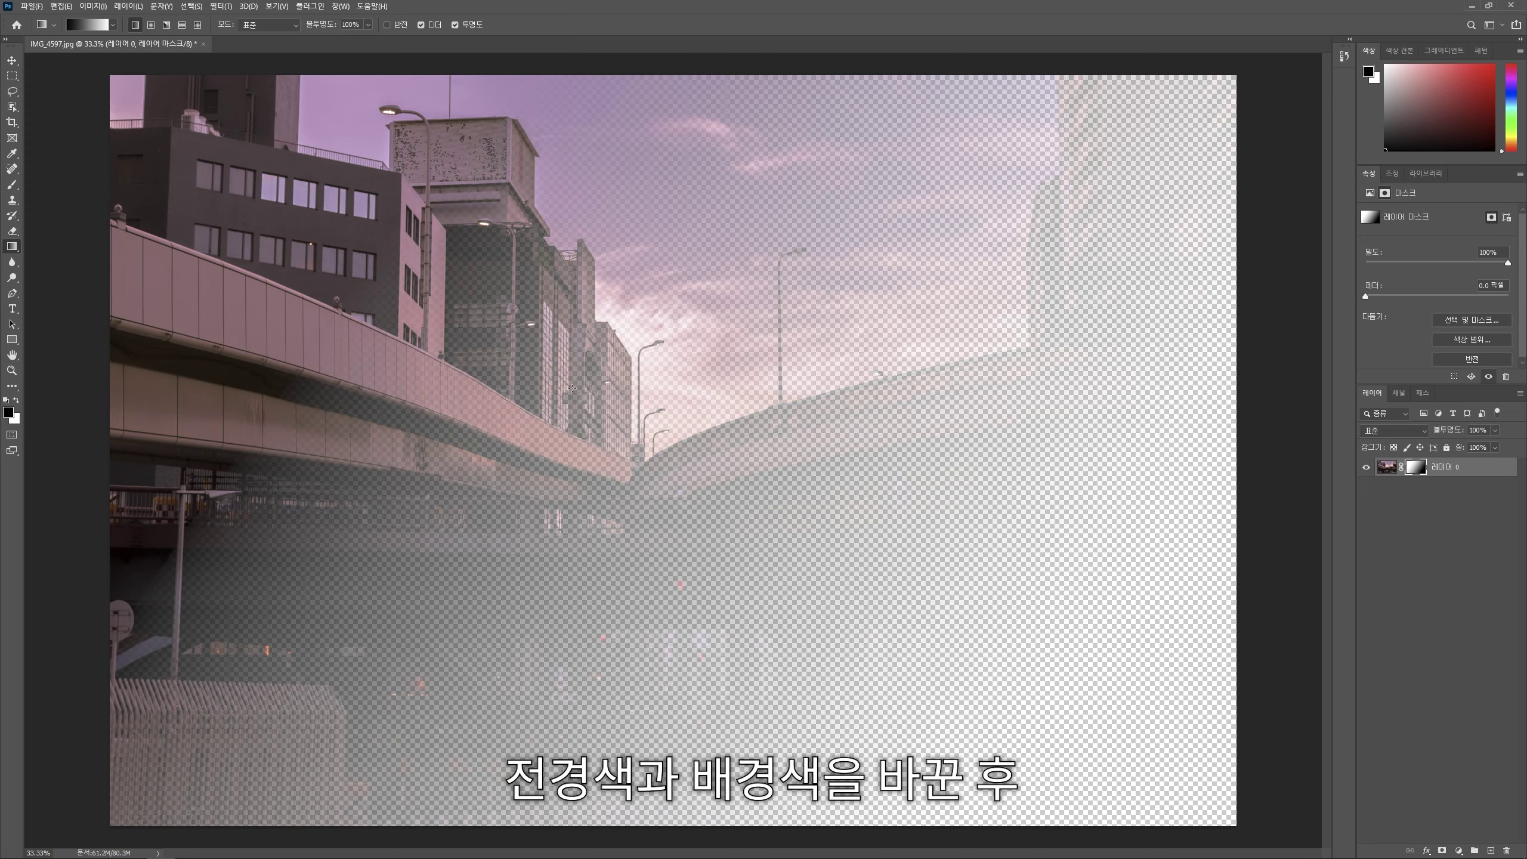
left_click_drag(414, 296, 972, 651)
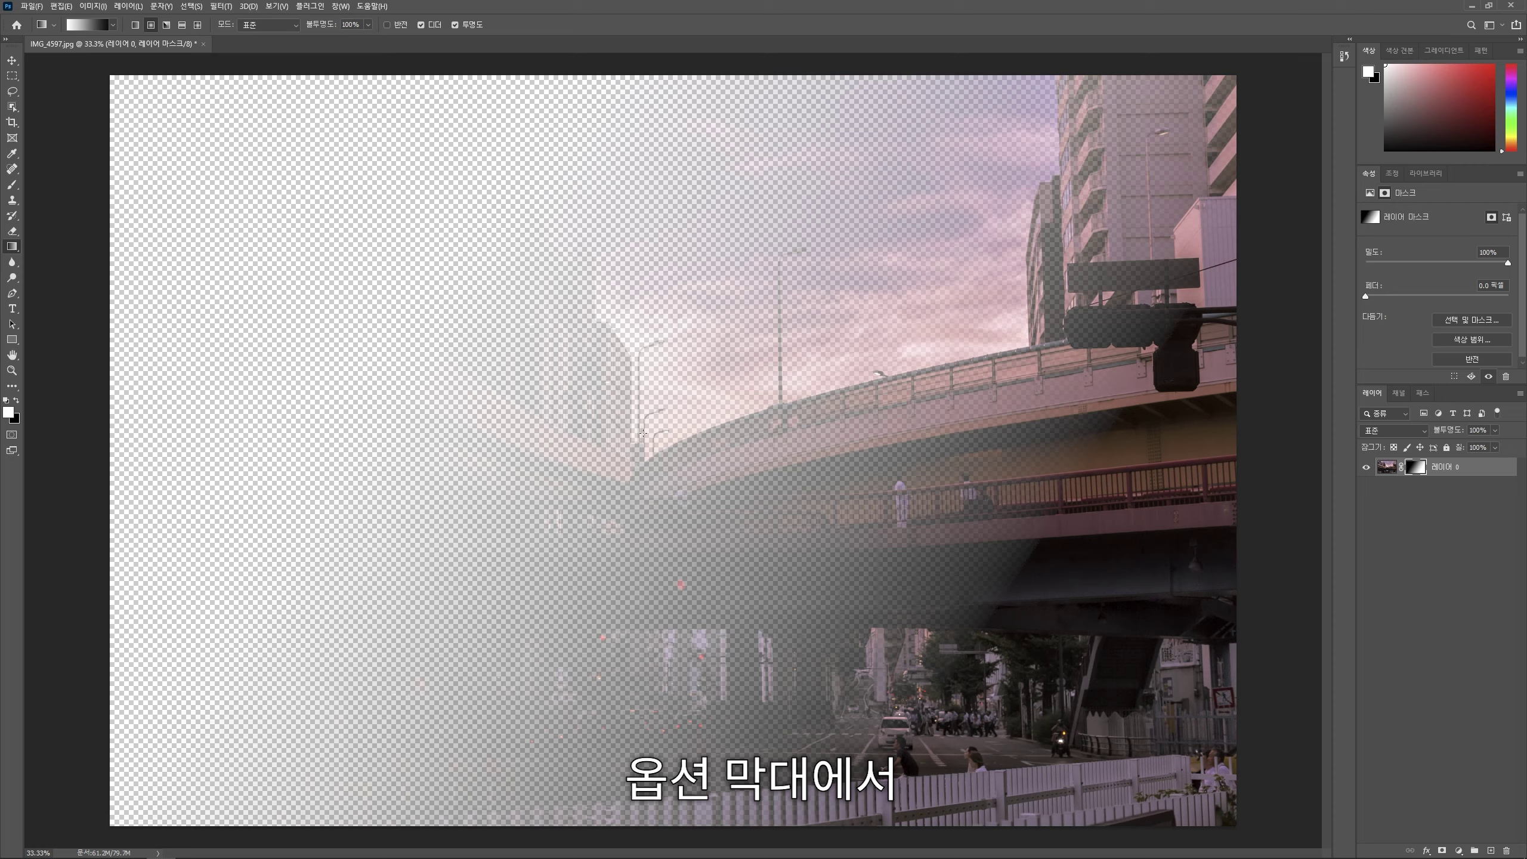
Step: Drag radial gradients on IMG_4597.jpg's mask, leaving only a soft round patch of street photo visible
left_click_drag(677, 387, 921, 606)
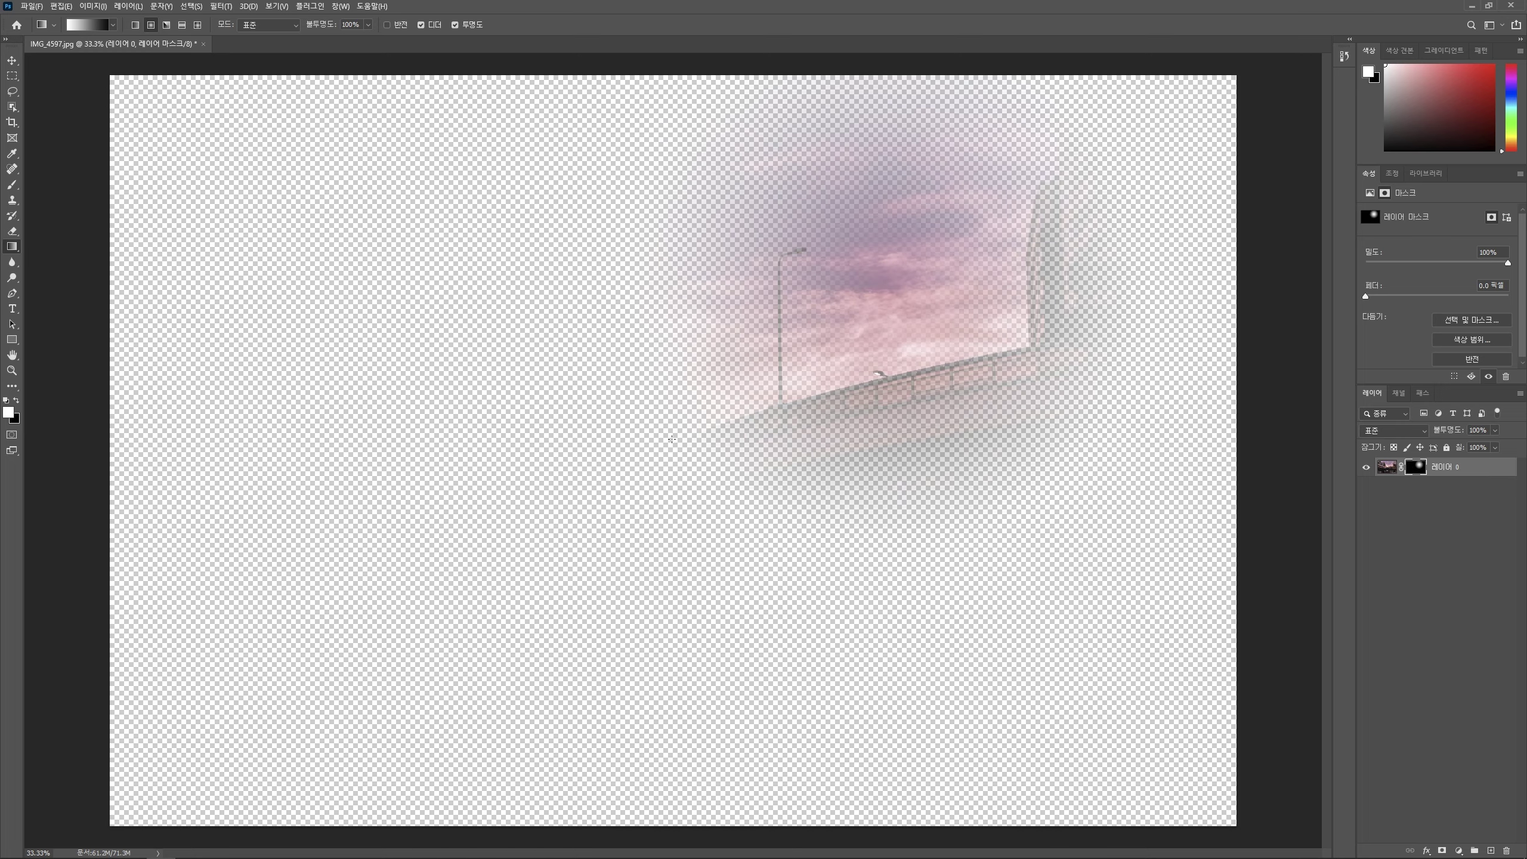
left_click_drag(494, 501, 190, 686)
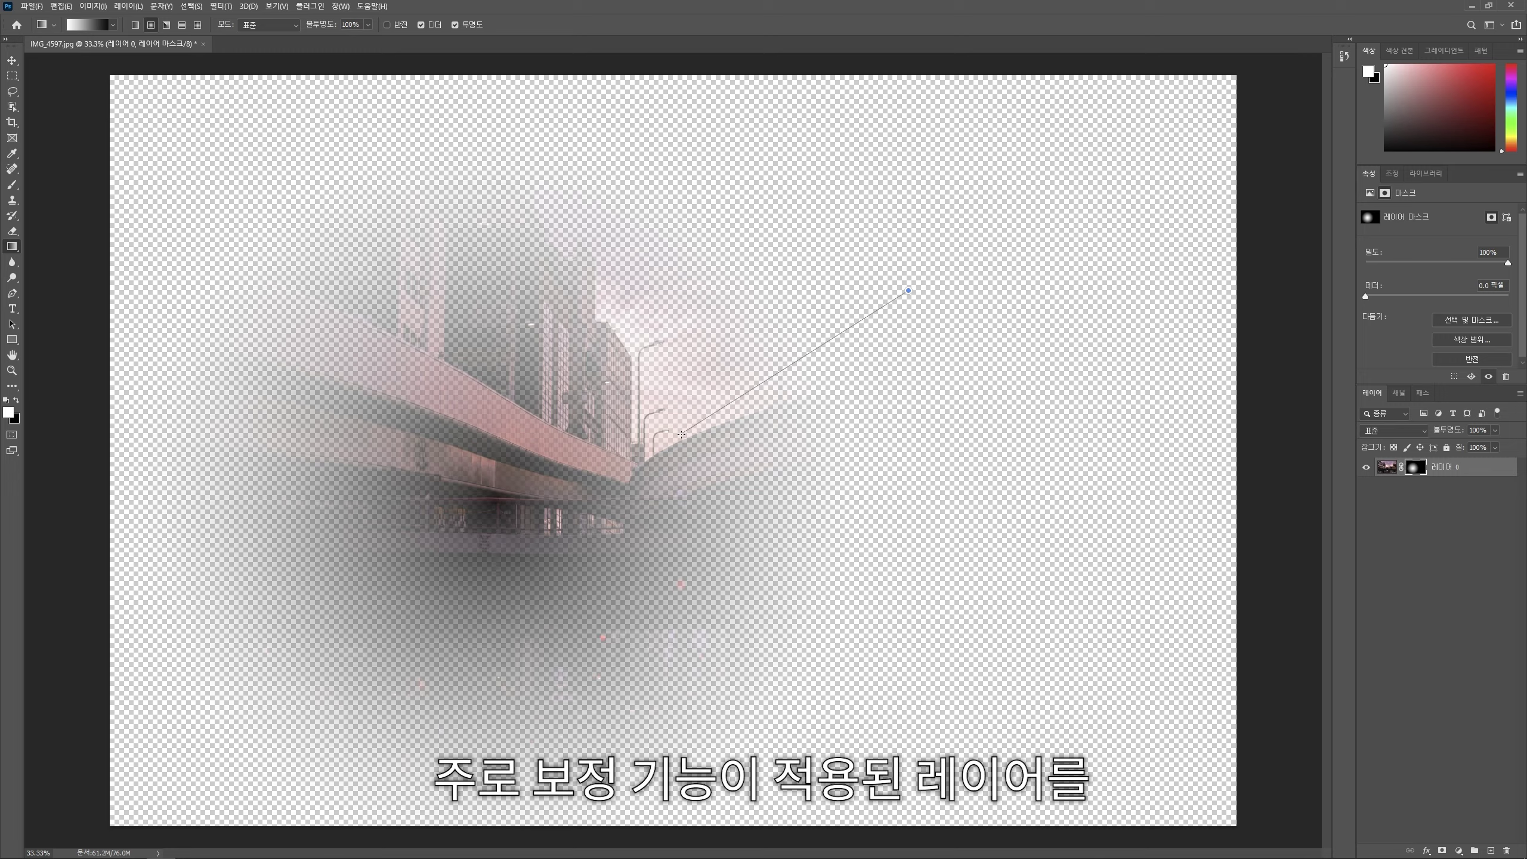
left_click_drag(911, 293, 680, 437)
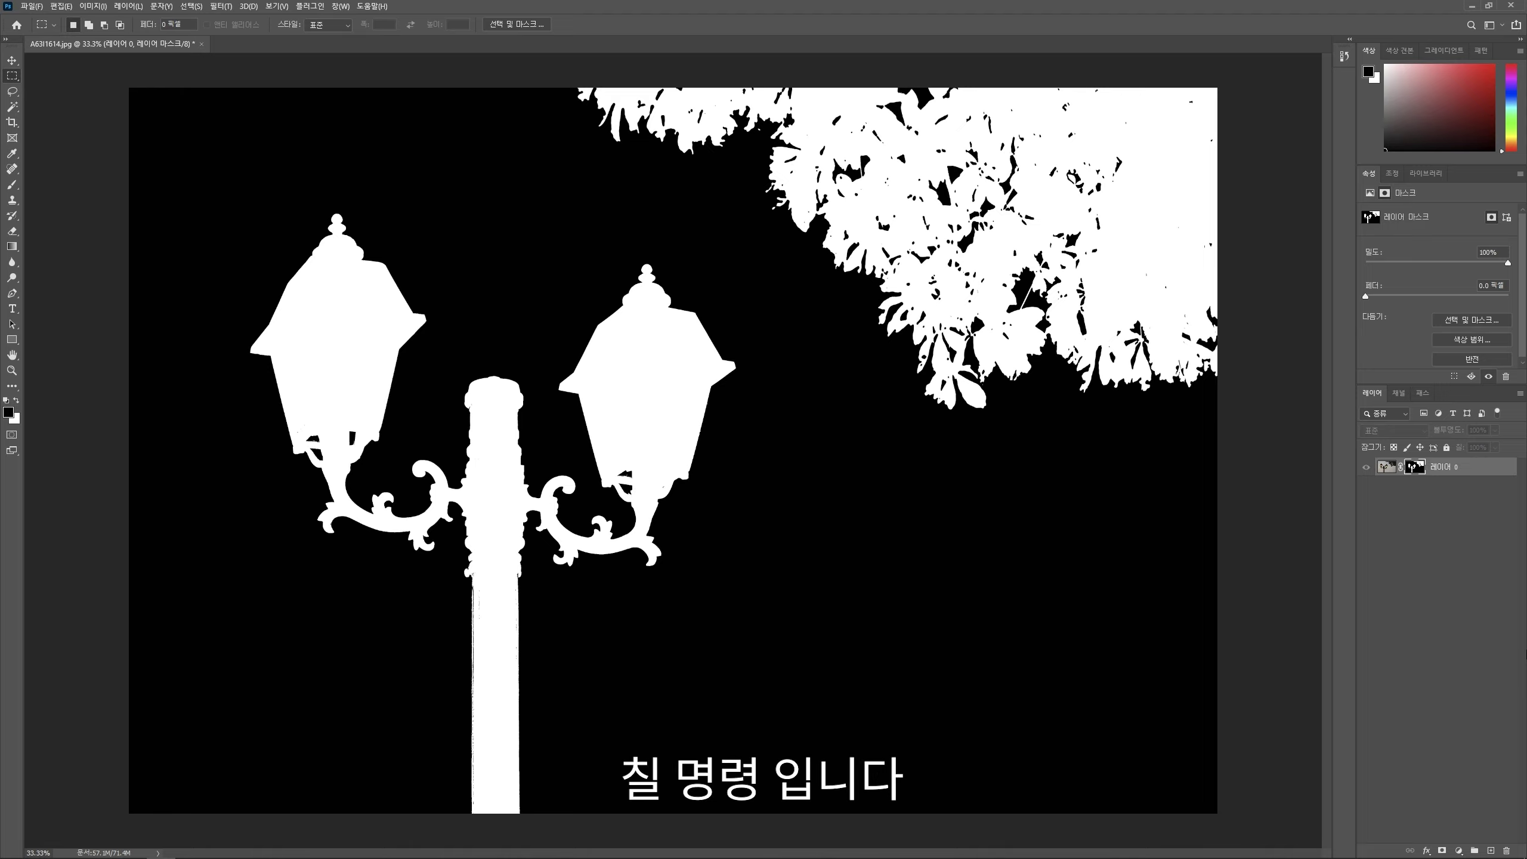
Step: Use the Paint Bucket to fill the mask's white tree foliage and lamp-post shapes black
left_click(14, 254)
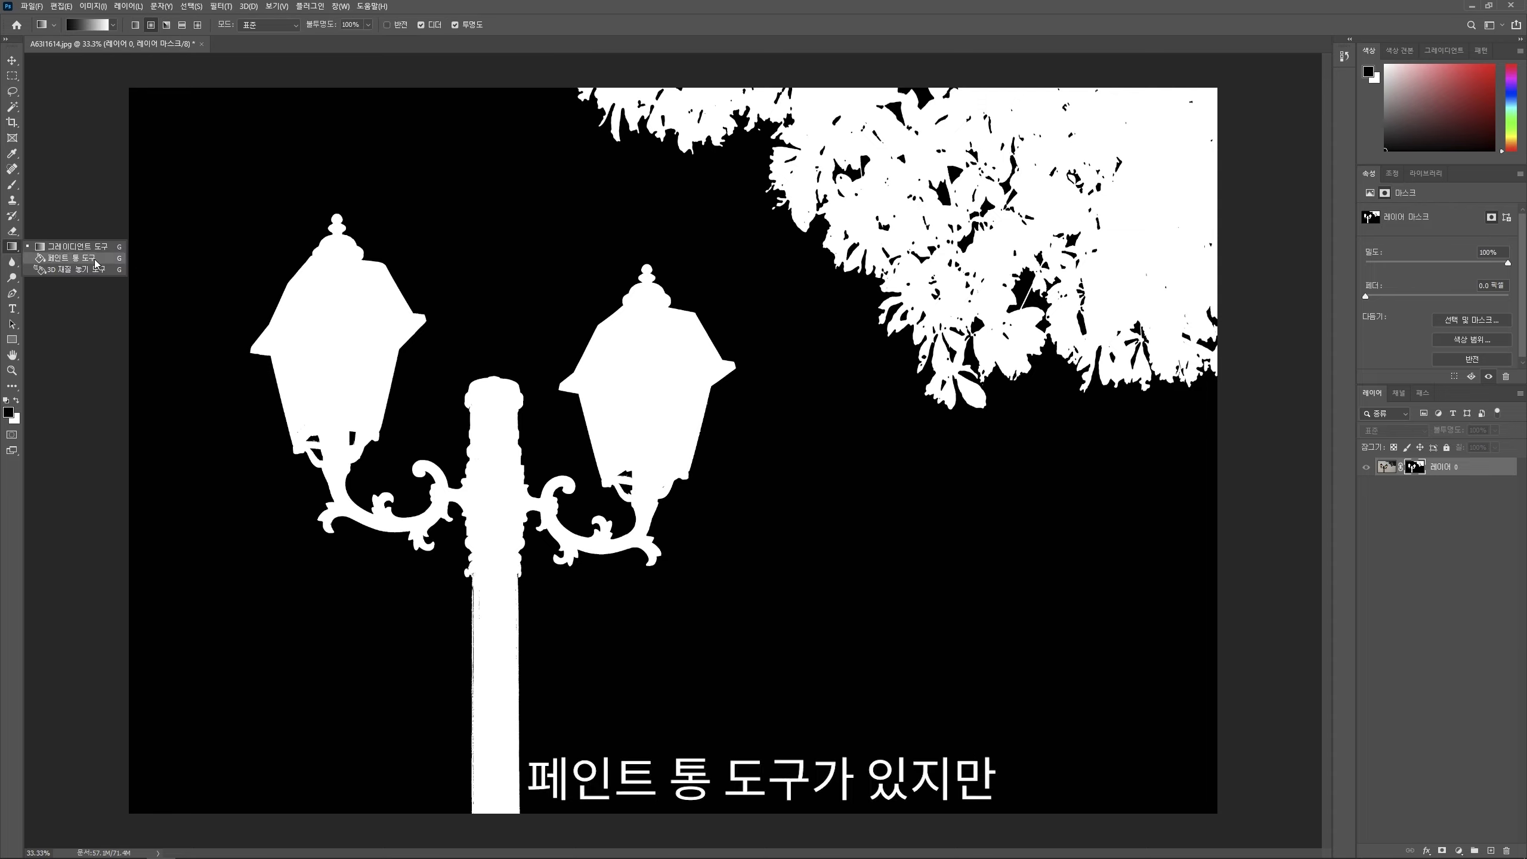
left_click(95, 260)
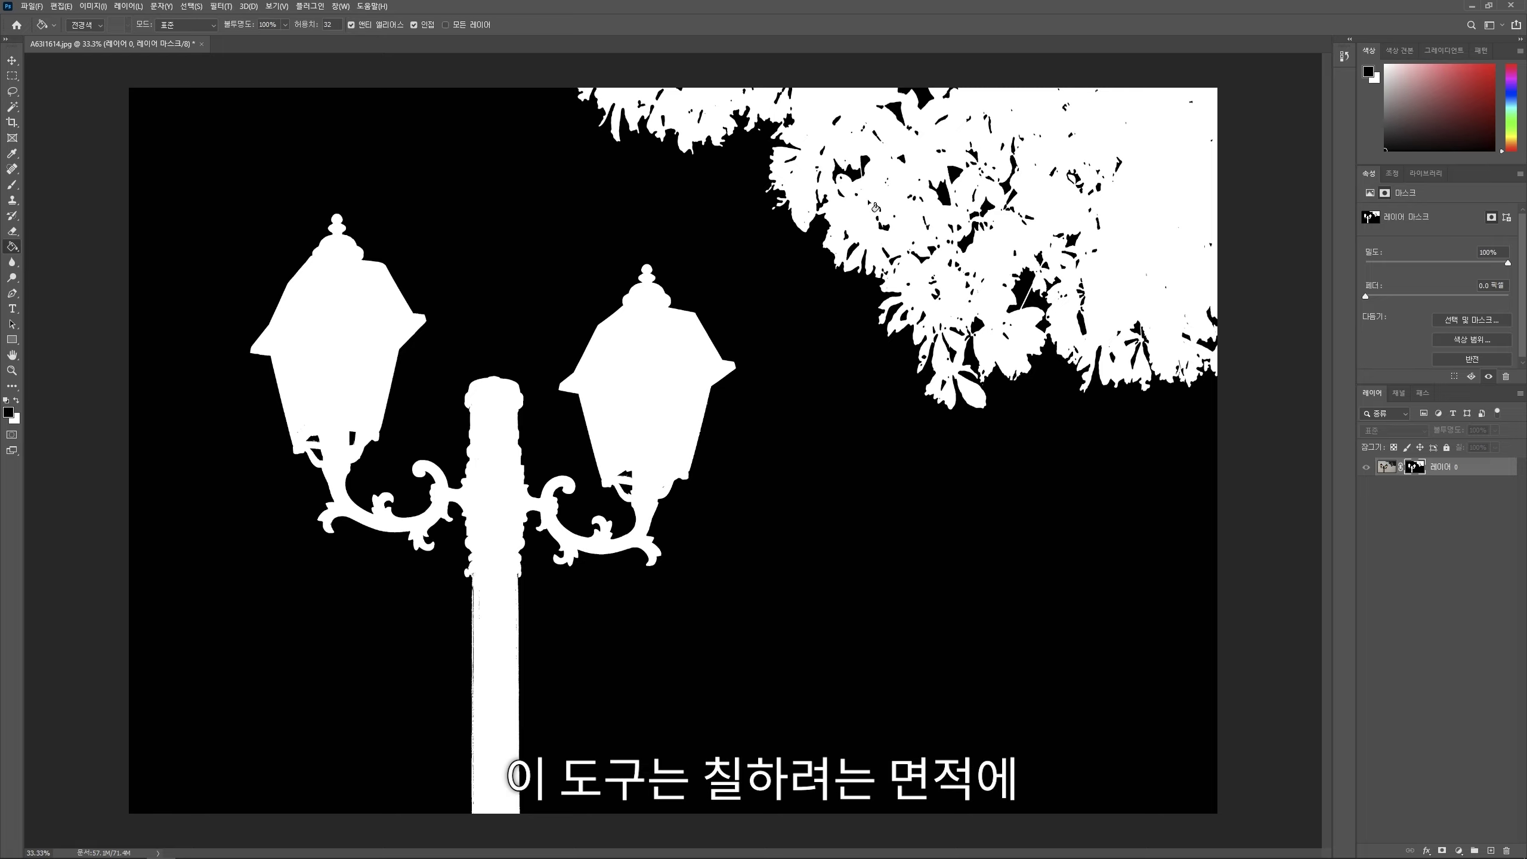
left_click(868, 201)
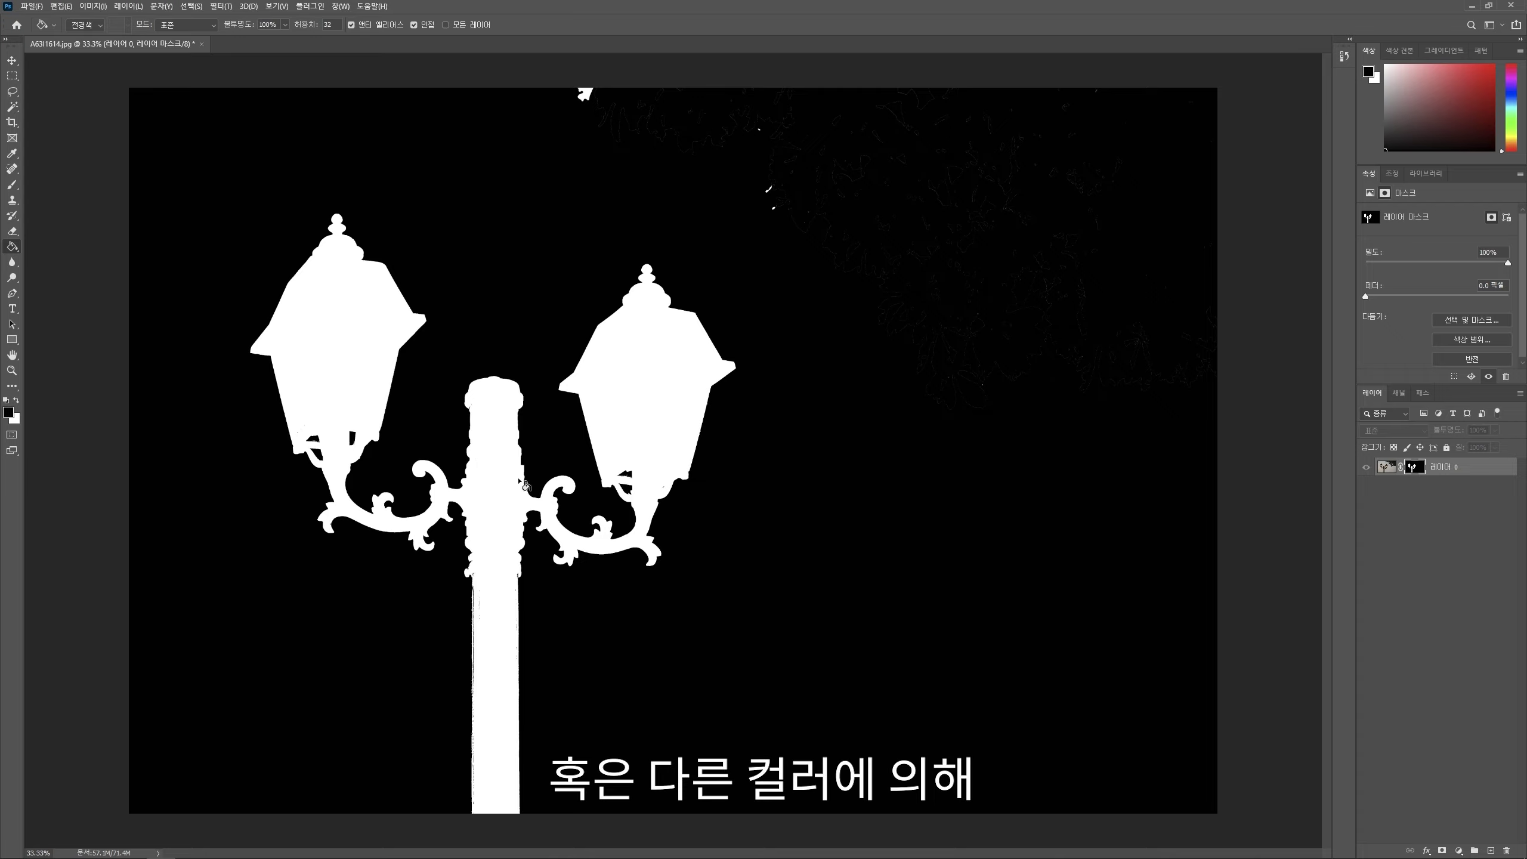
left_click(493, 492)
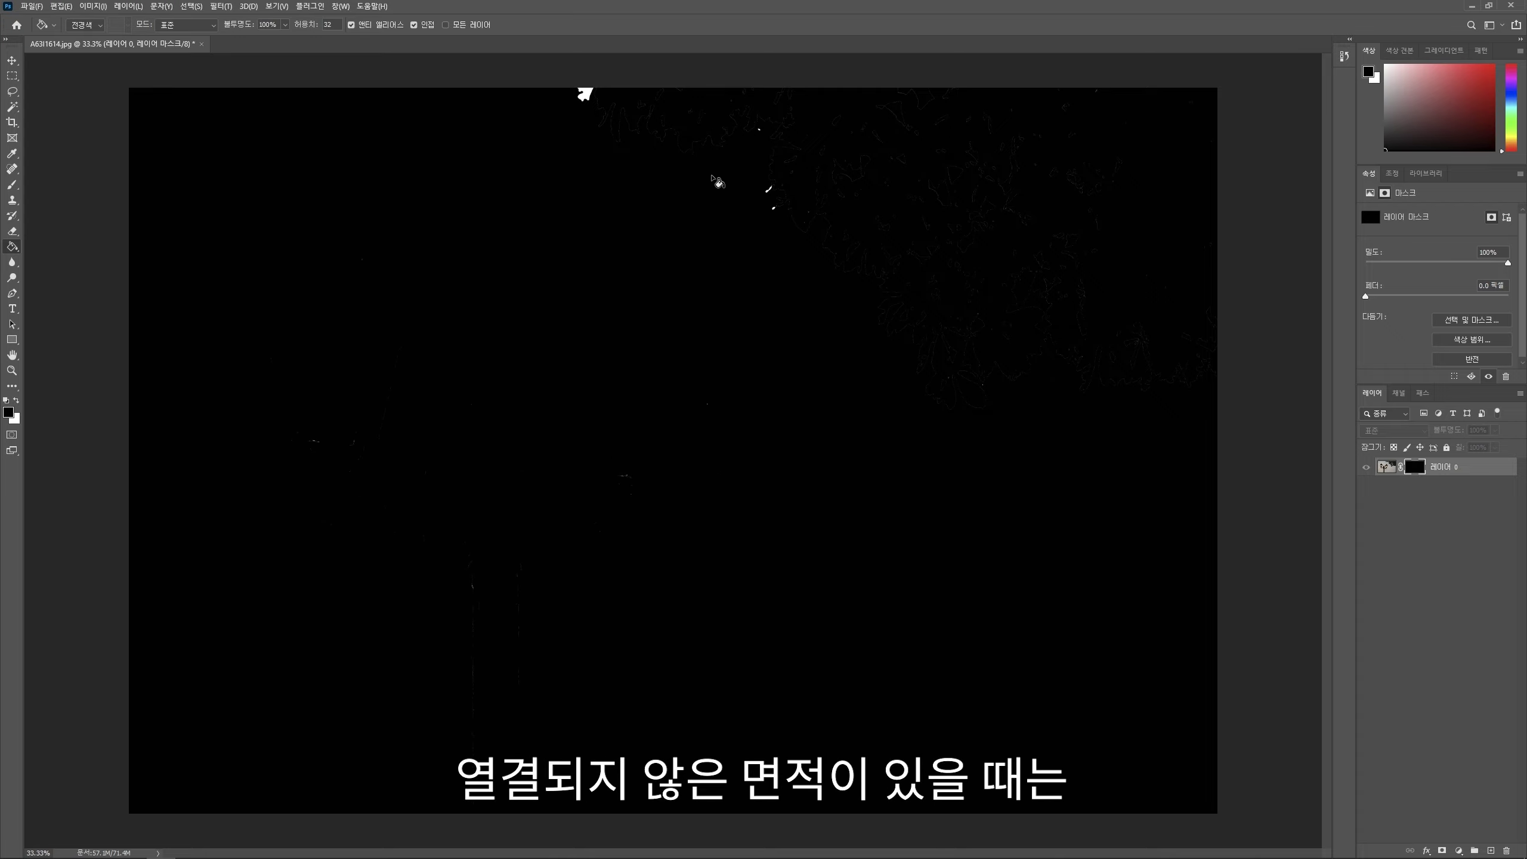
Step: Inspect the mask at 100% for leftover white specks, then view the whole image at 33.3%
key("ctrl+1")
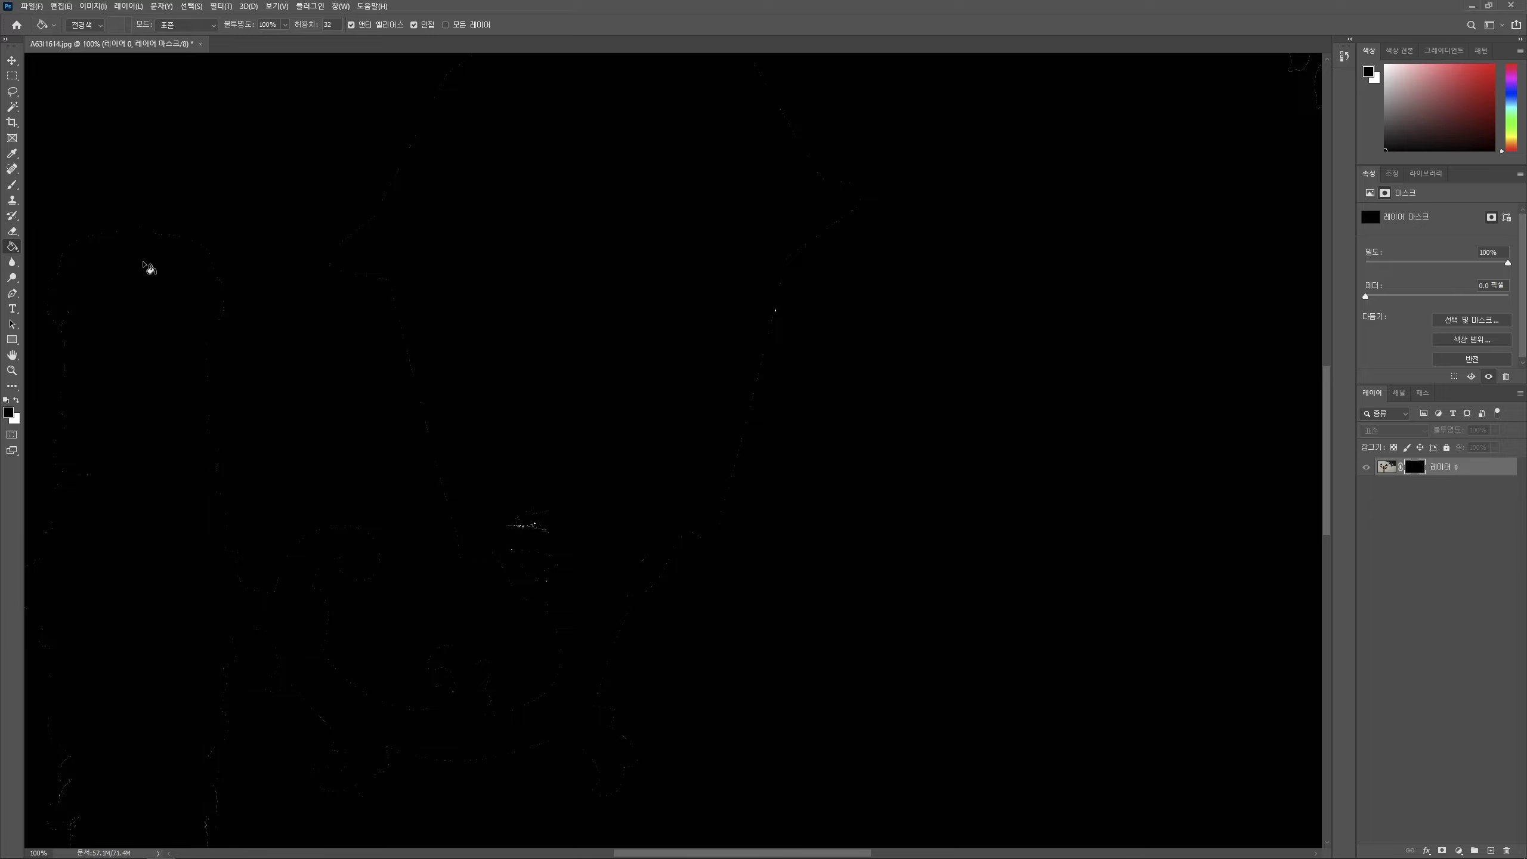
left_click(13, 77)
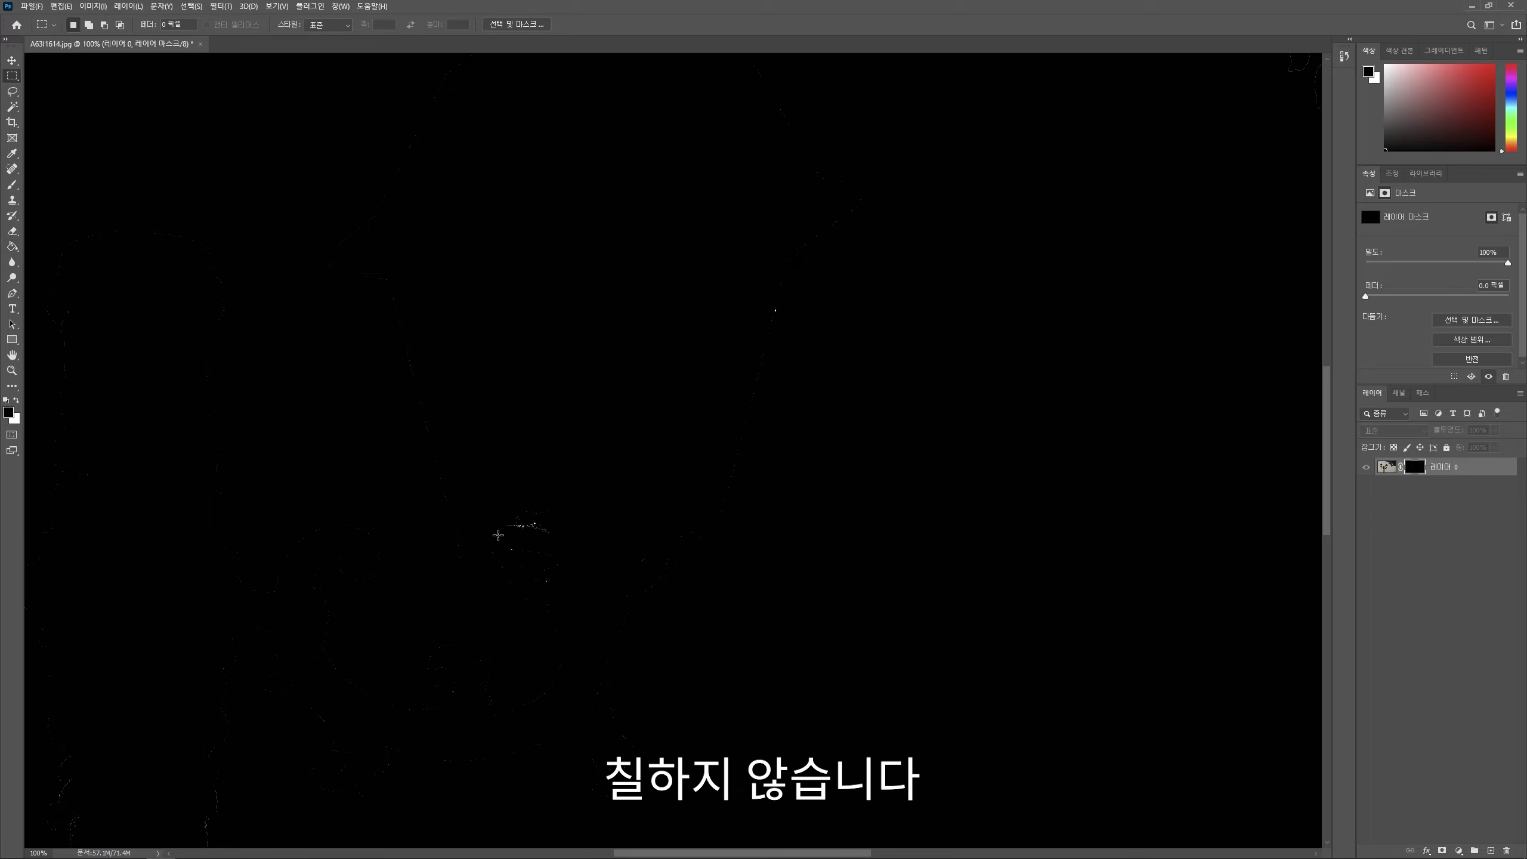
left_click_drag(940, 238, 786, 527)
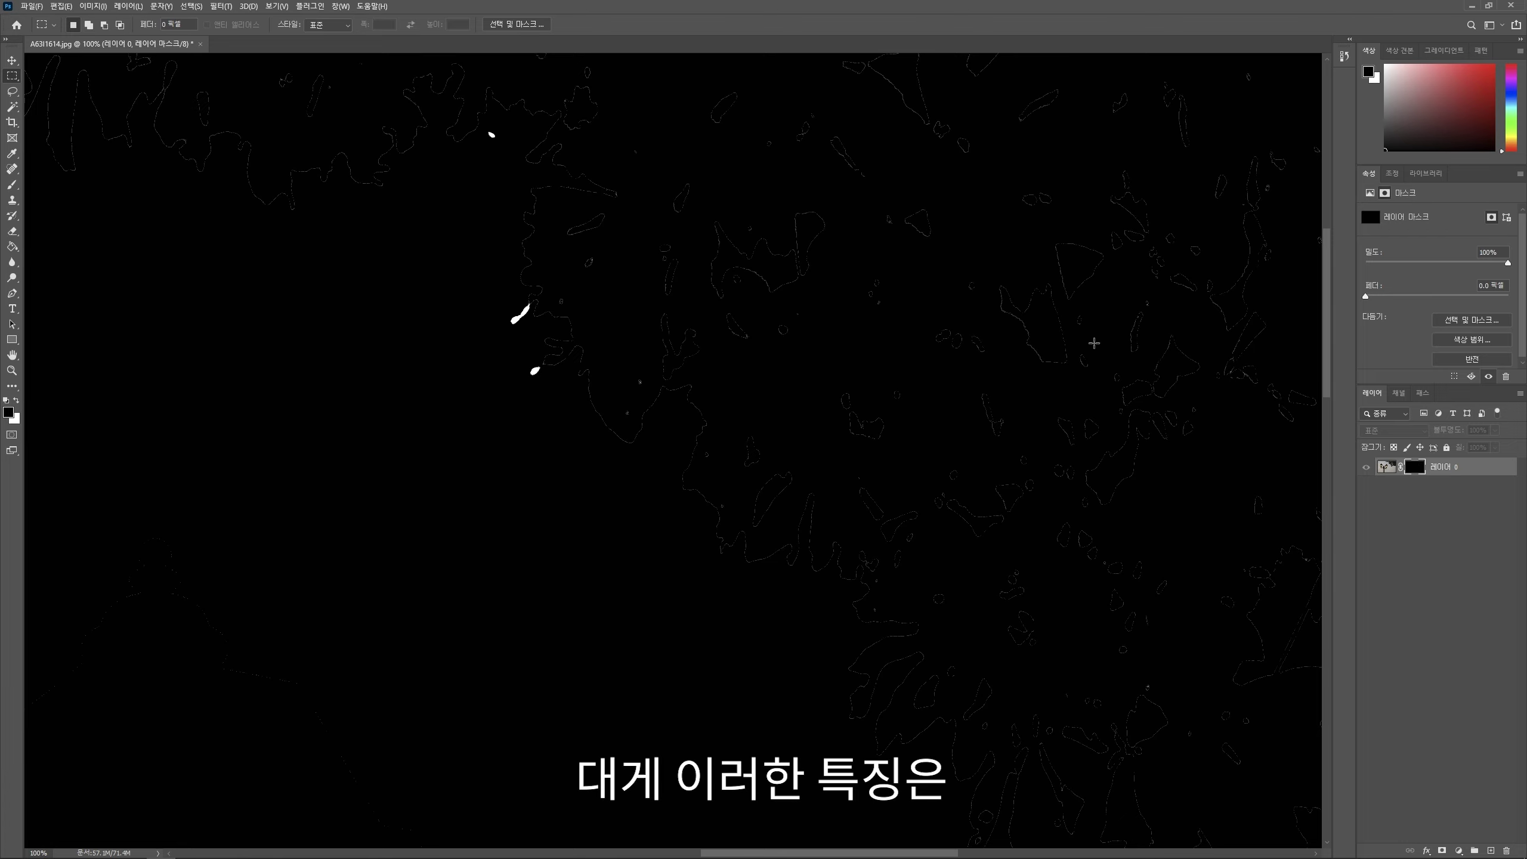
left_click_drag(613, 200, 1007, 449)
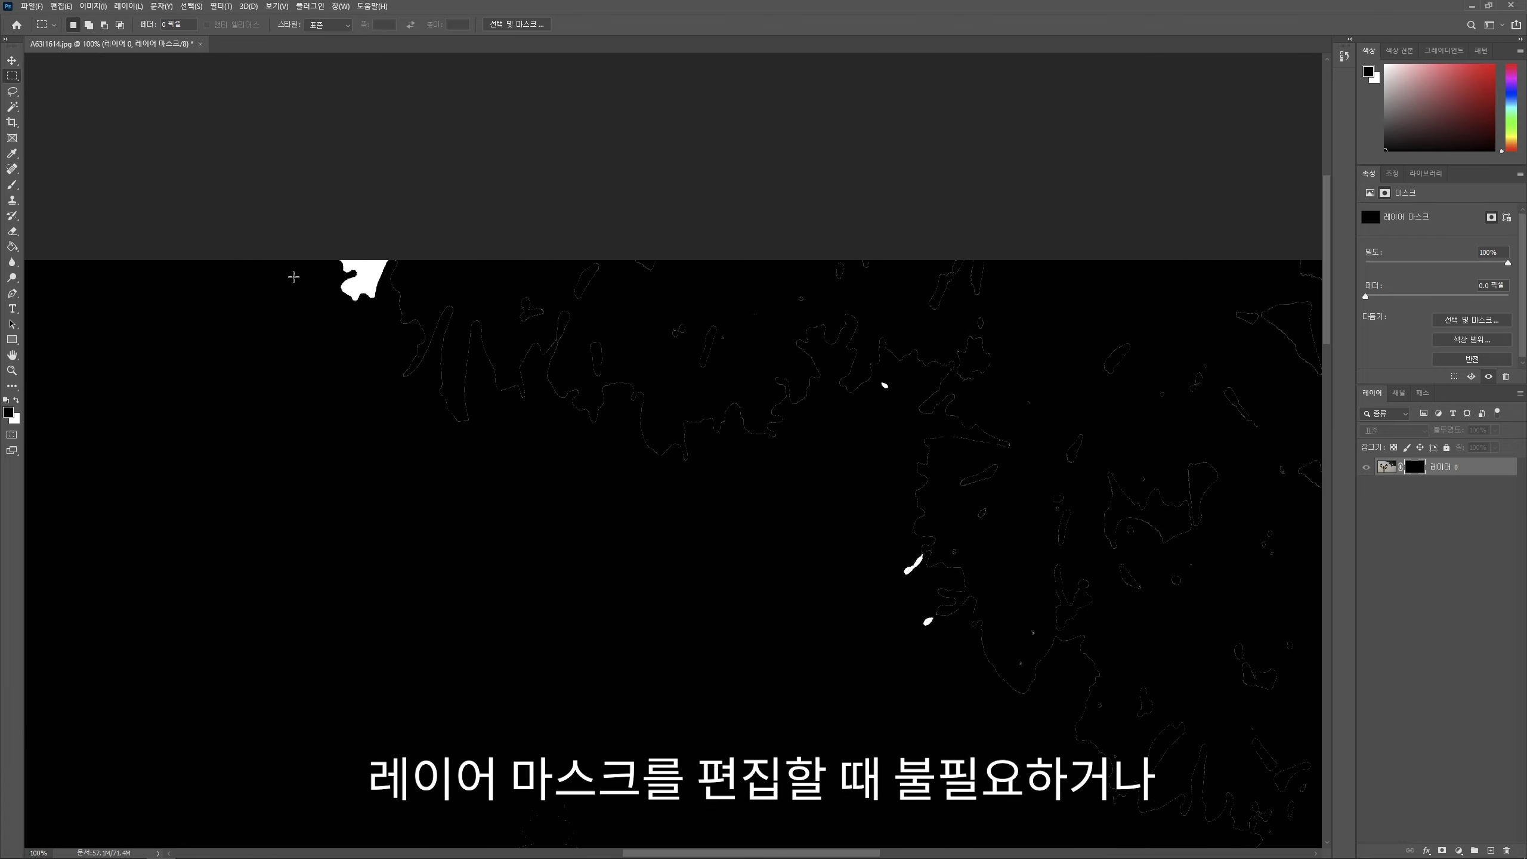
left_click_drag(358, 273, 331, 163)
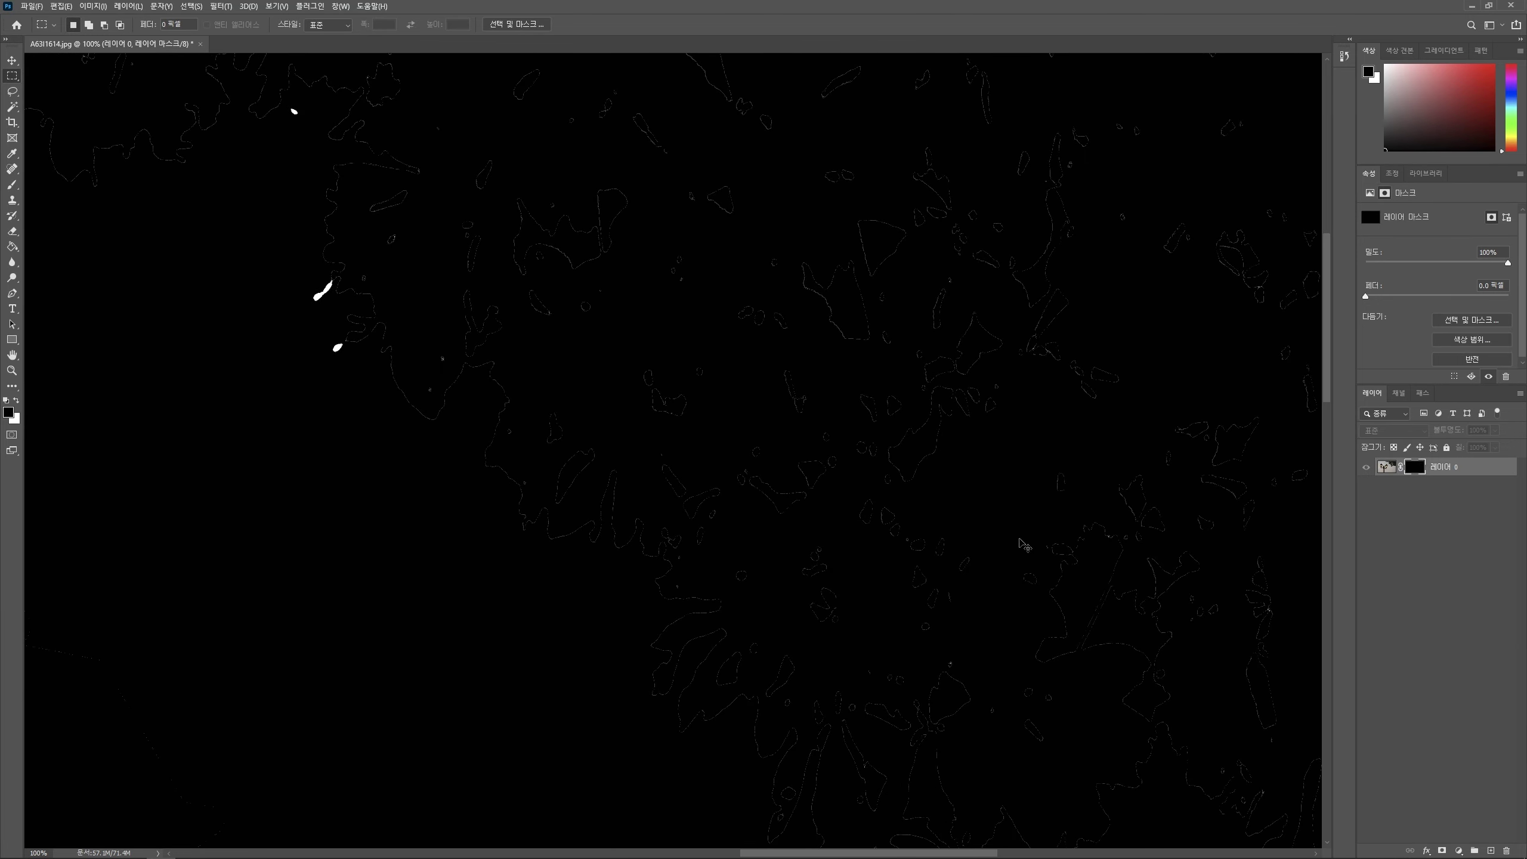
key("ctrl+0")
key("ctrl+minus")
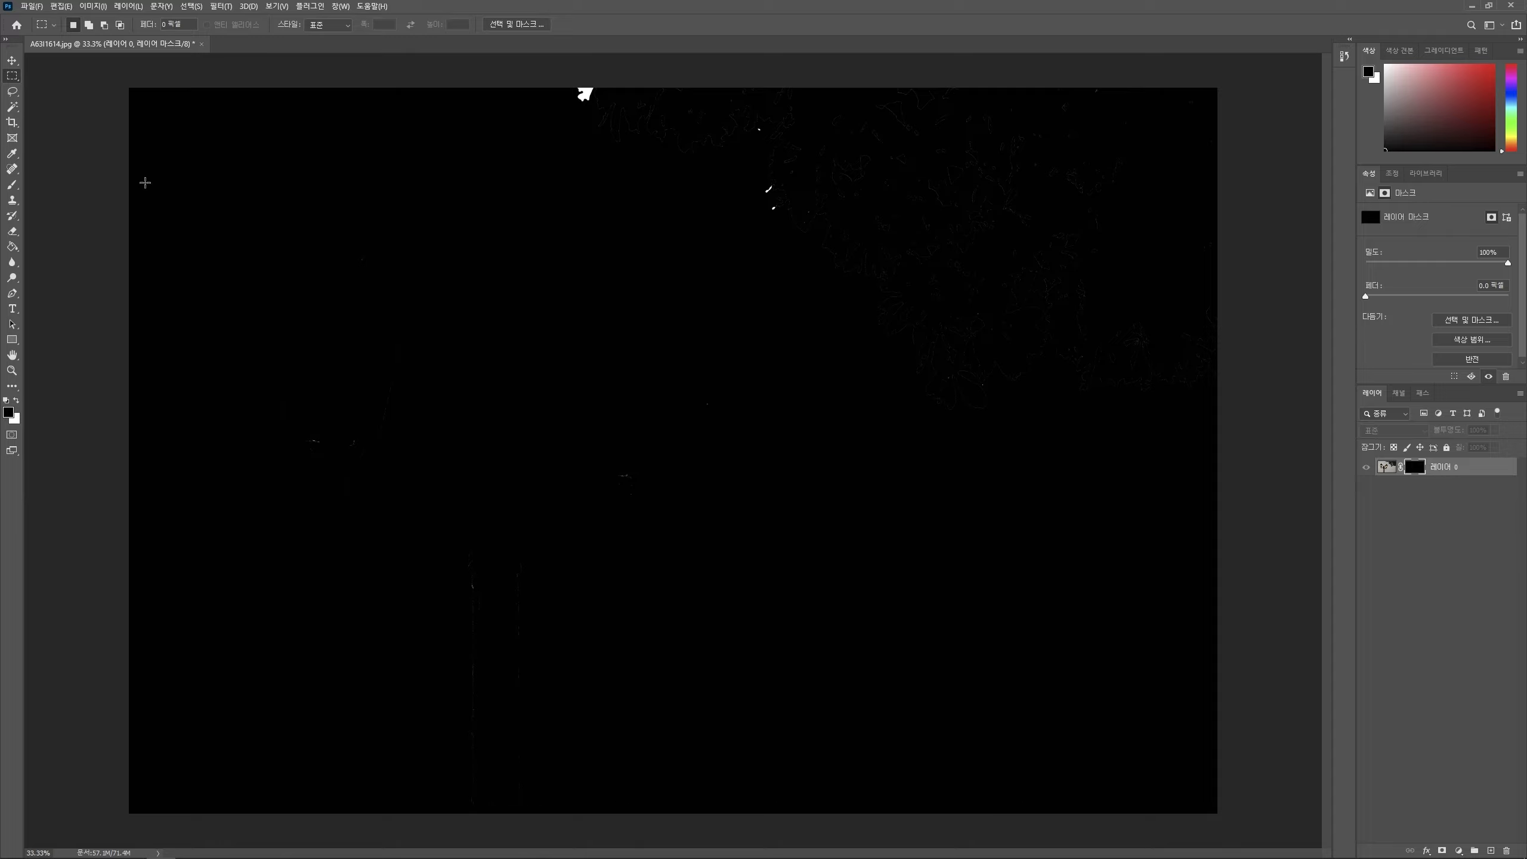
left_click(61, 6)
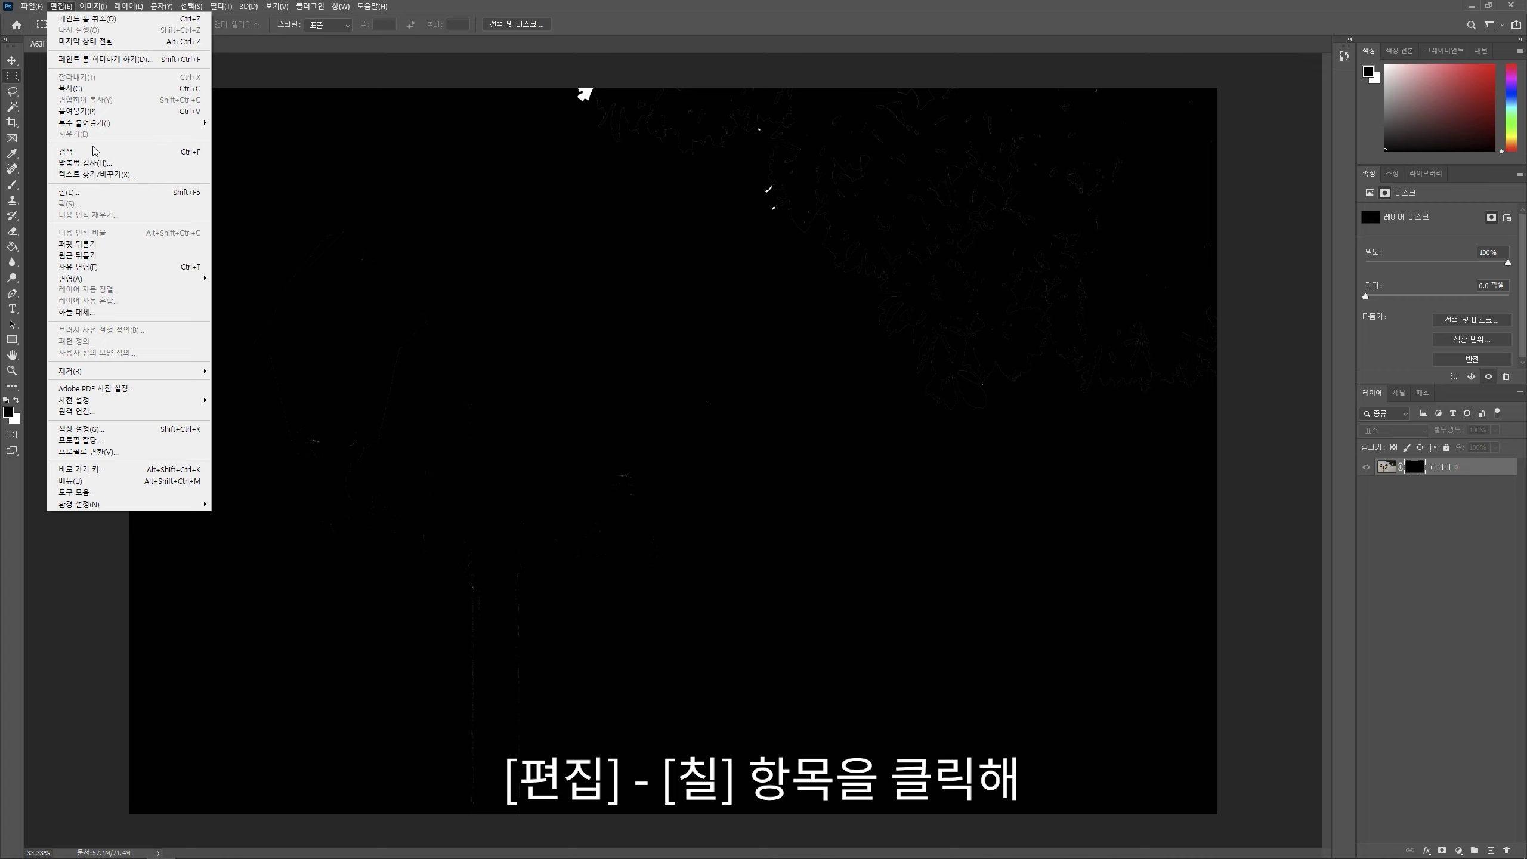
left_click(106, 193)
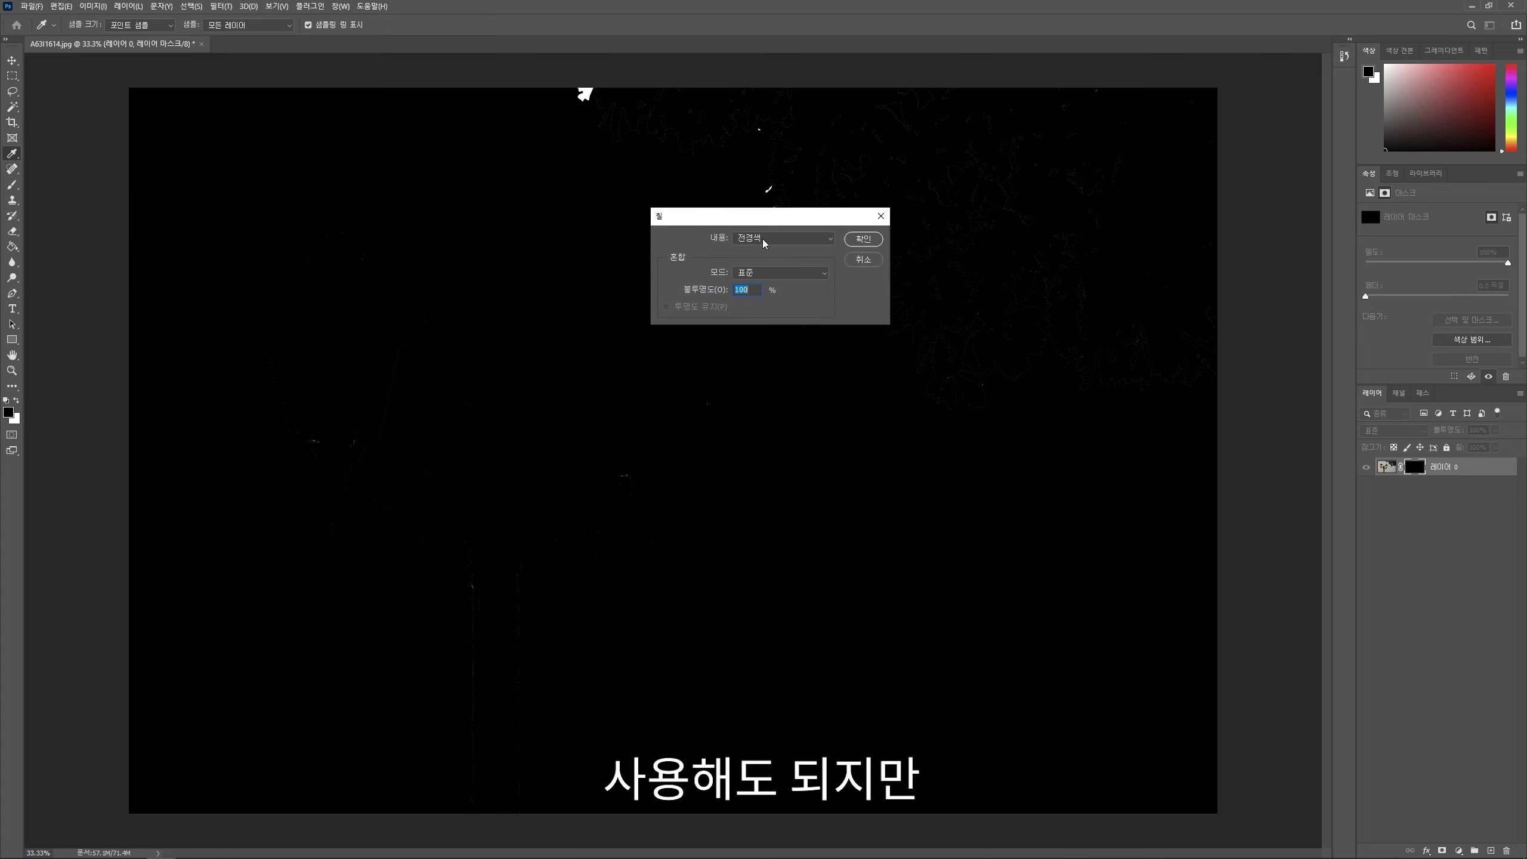
left_click(816, 240)
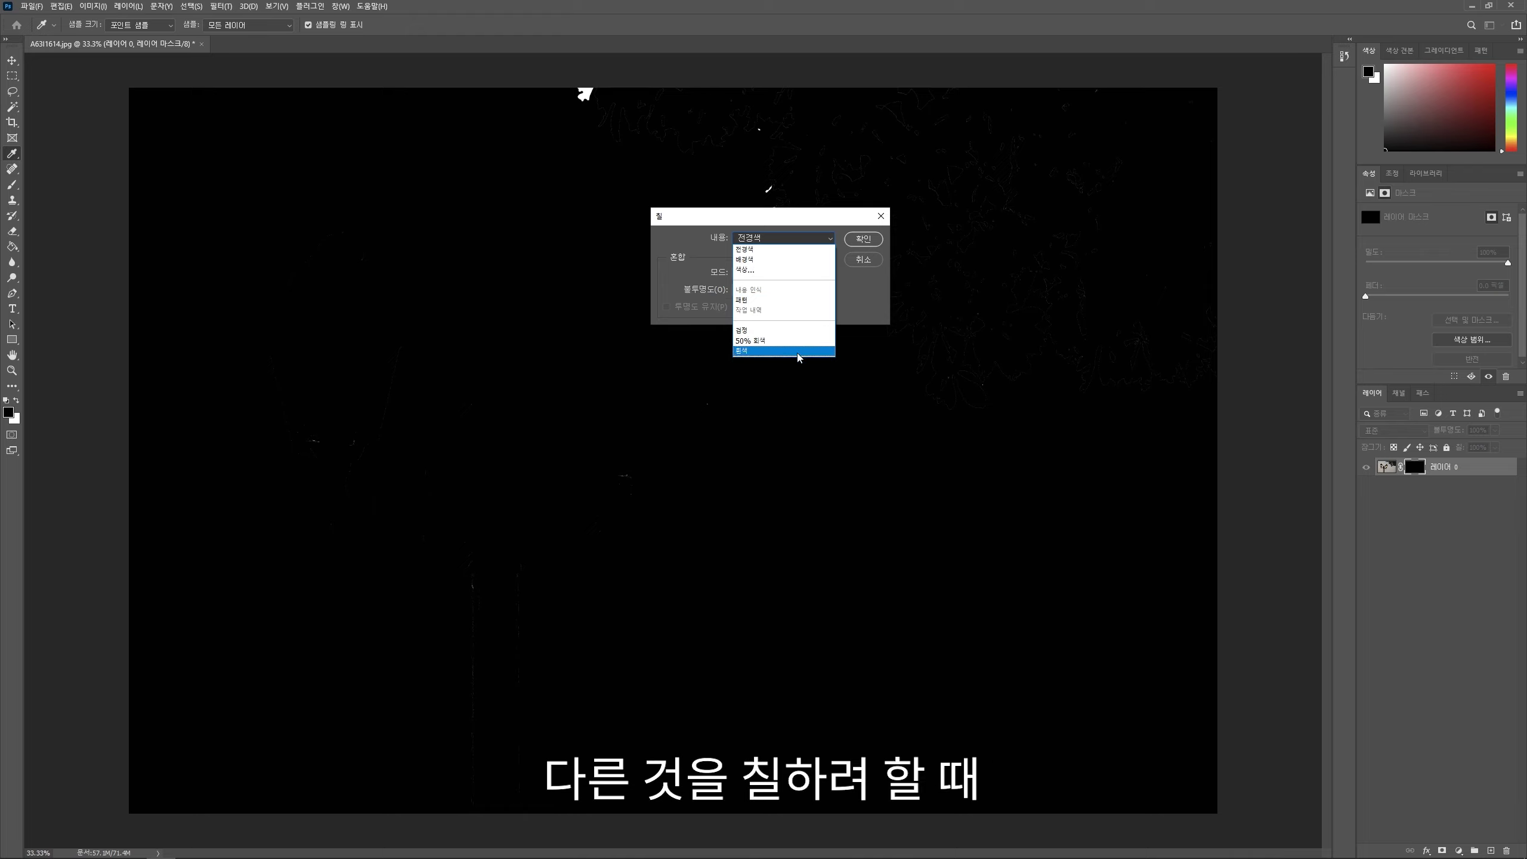
left_click(880, 291)
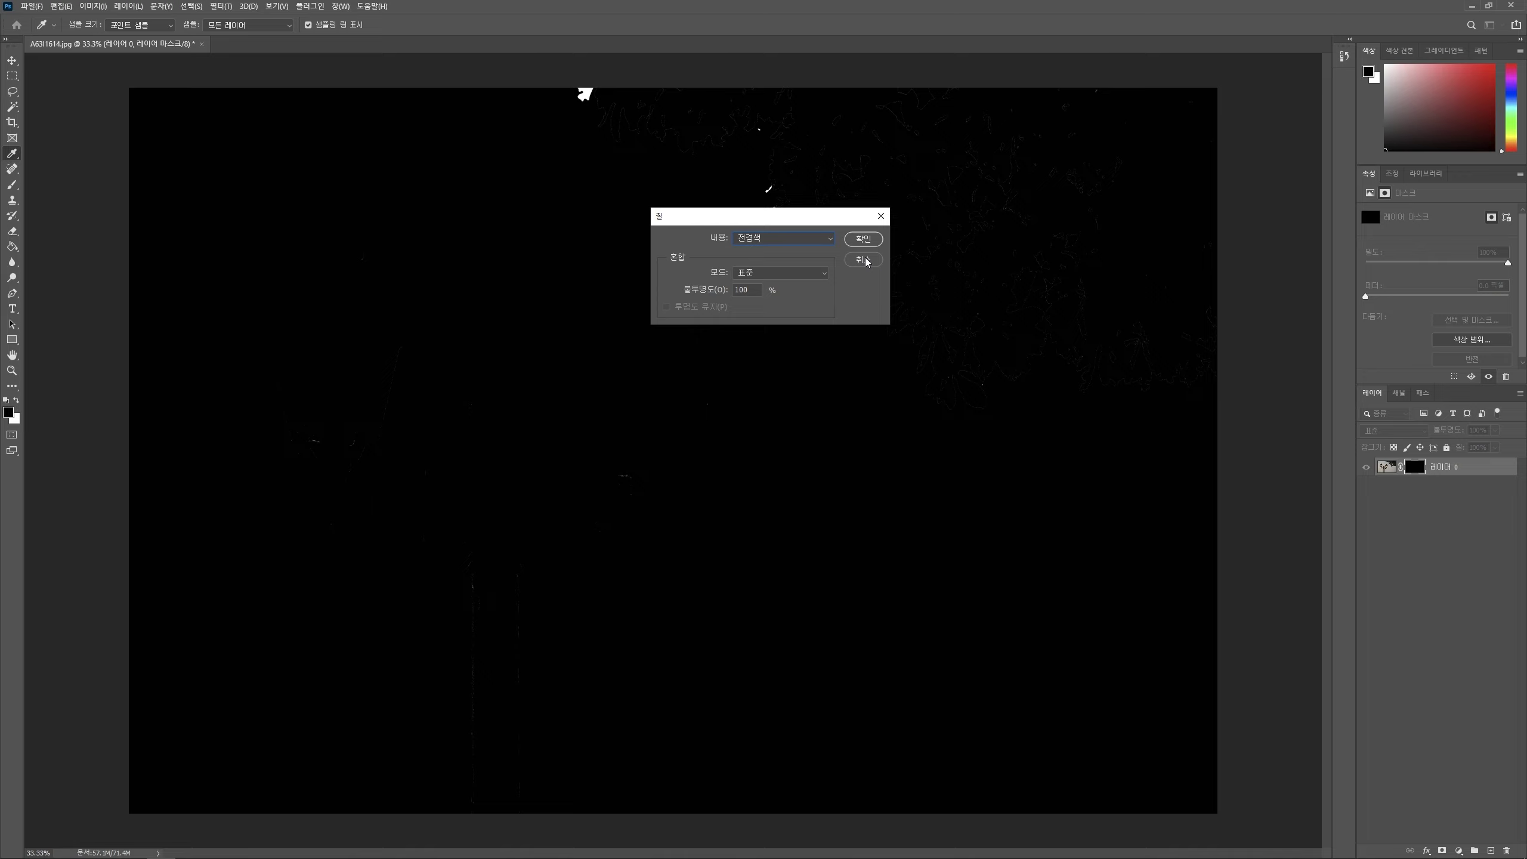
left_click(865, 260)
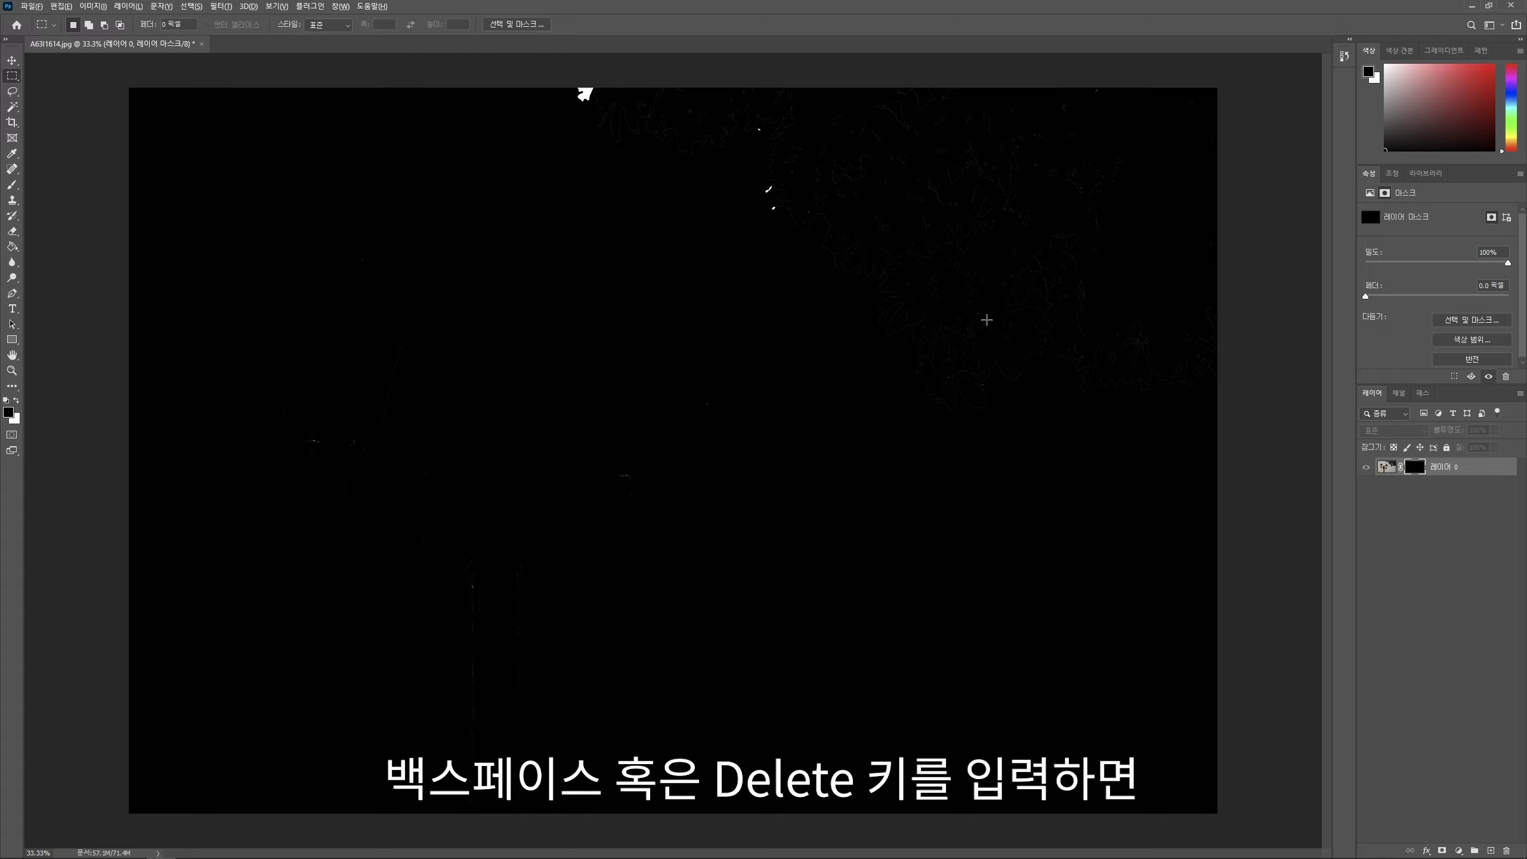
Step: Fill the lamp-post mask solid black, then solid white, and view the fully revealed photo
key("alt+BackSpace")
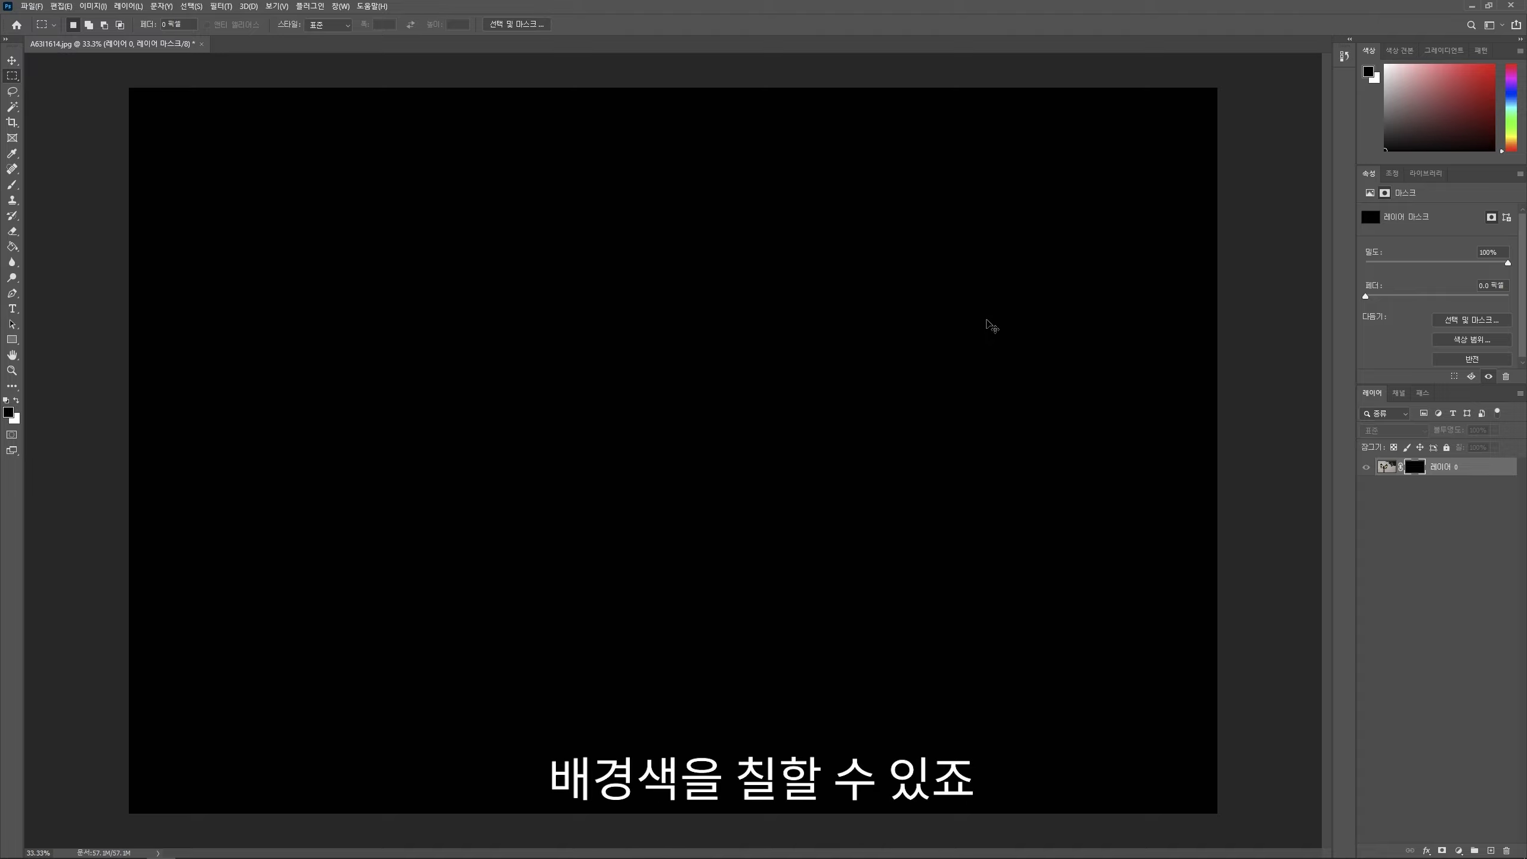
key("ctrl+BackSpace")
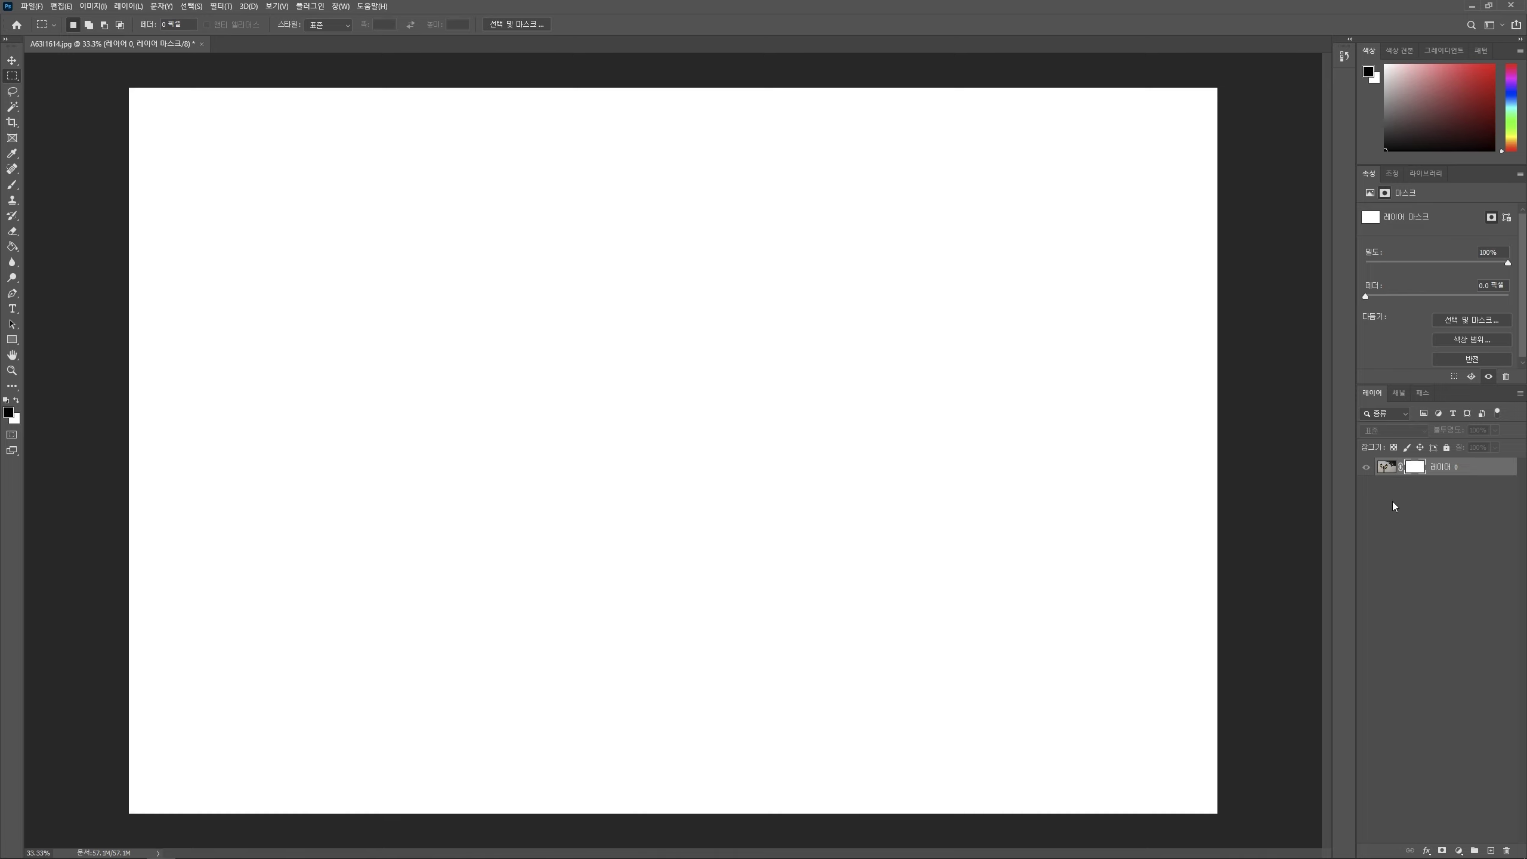
left_click(1419, 470, "alt")
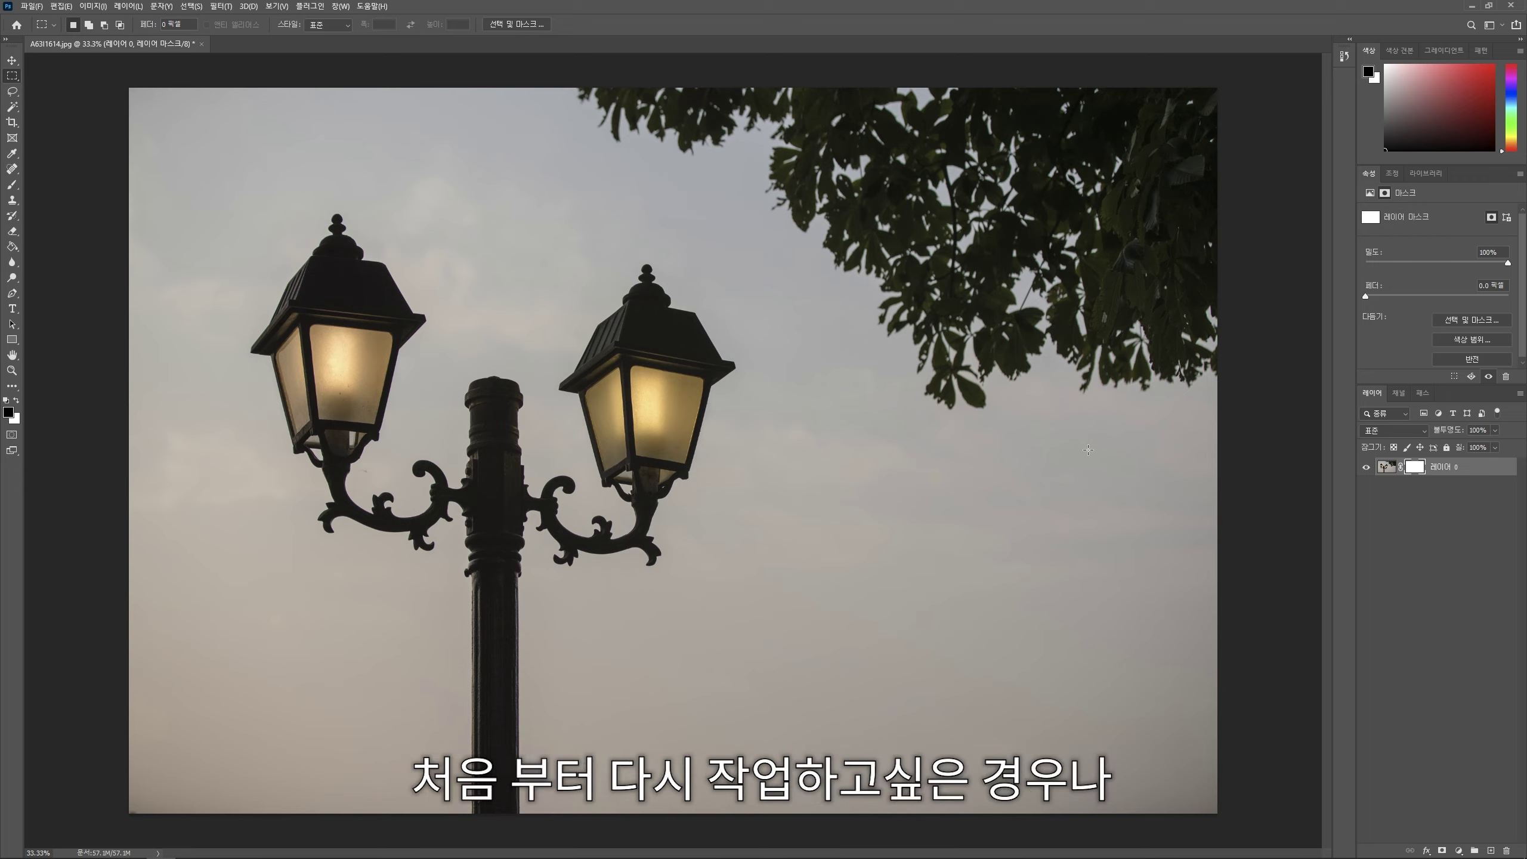
Step: Magic Wand-select all the sky areas and fill them black on the mask to hide the sky
key("w")
left_click(267, 181)
left_click(1130, 772)
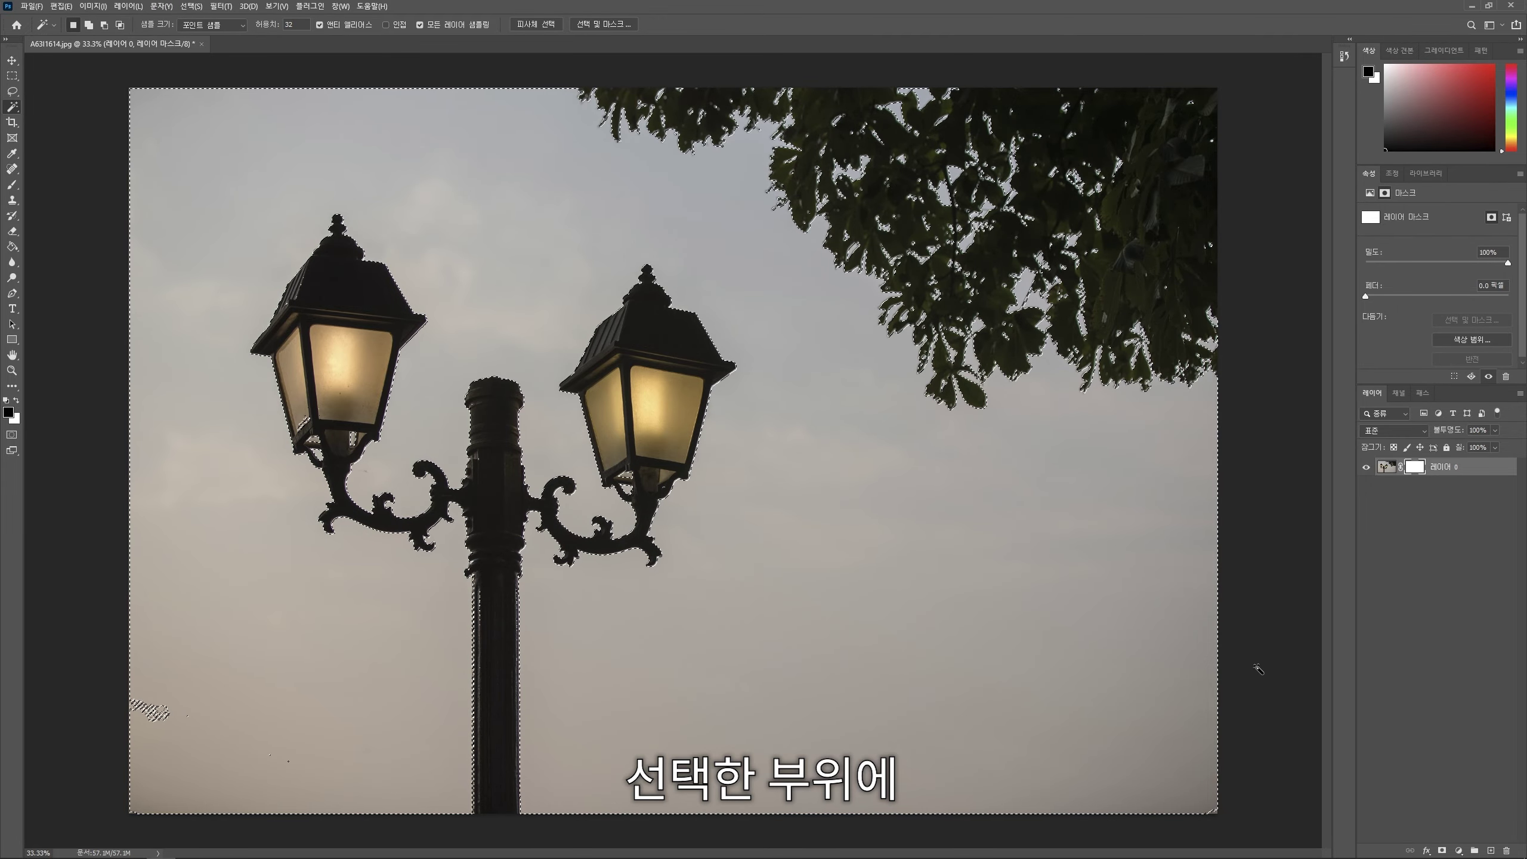
left_click(150, 710, "shift")
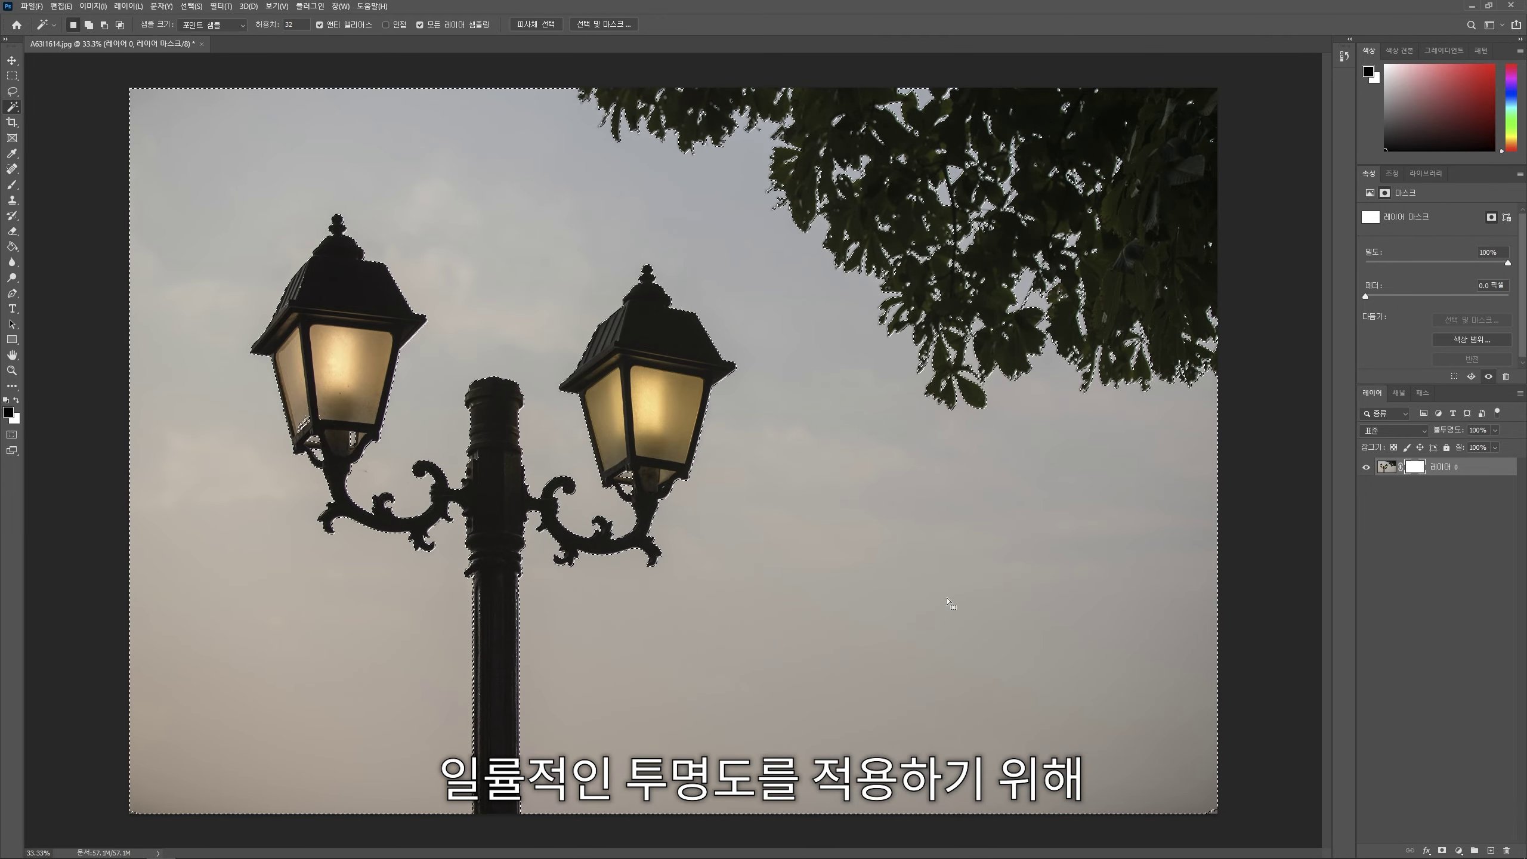
key("alt+BackSpace")
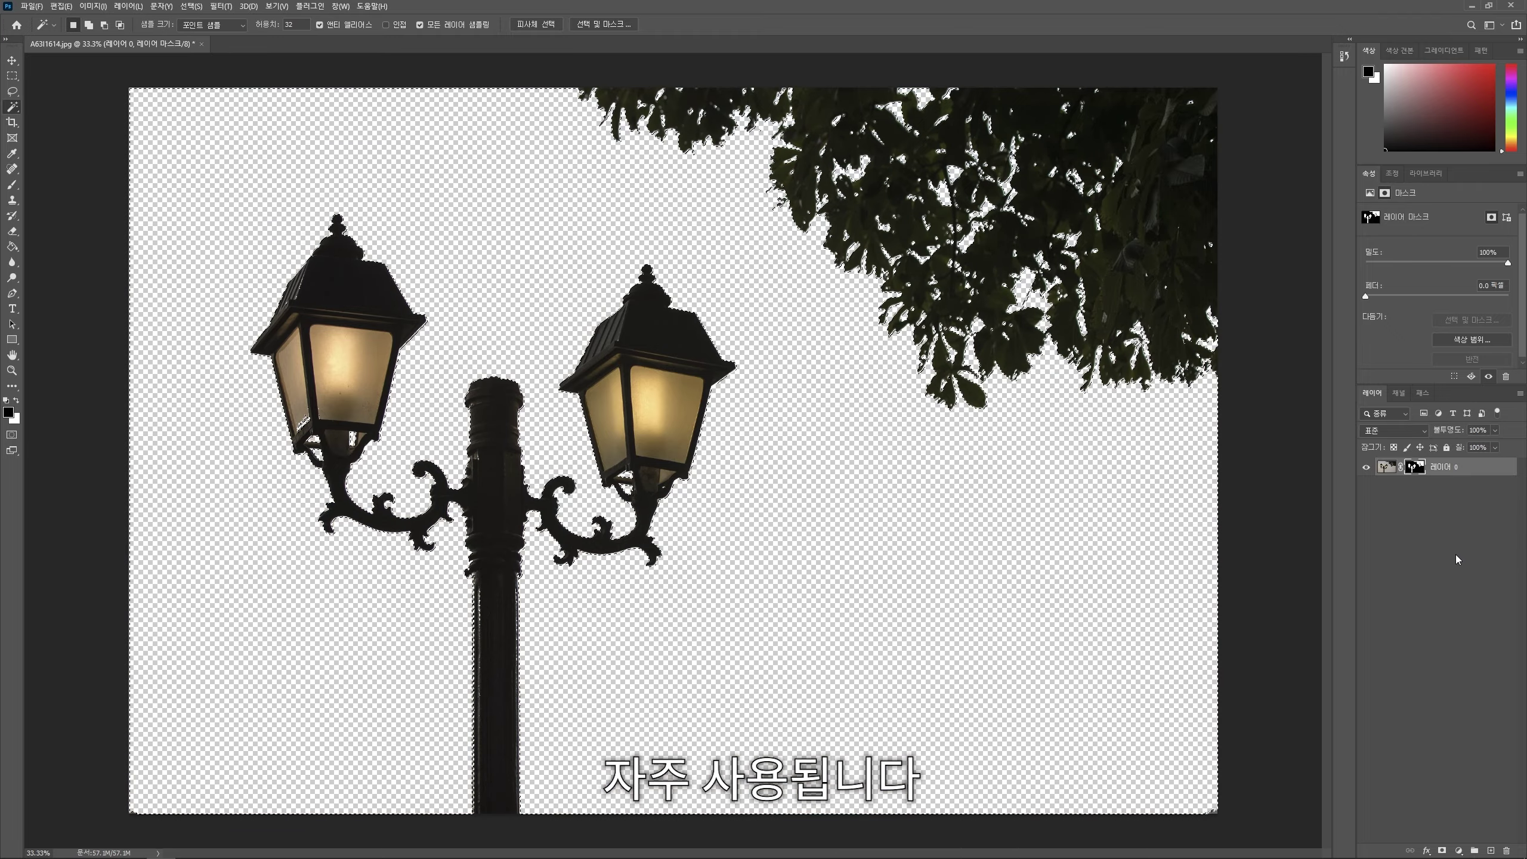